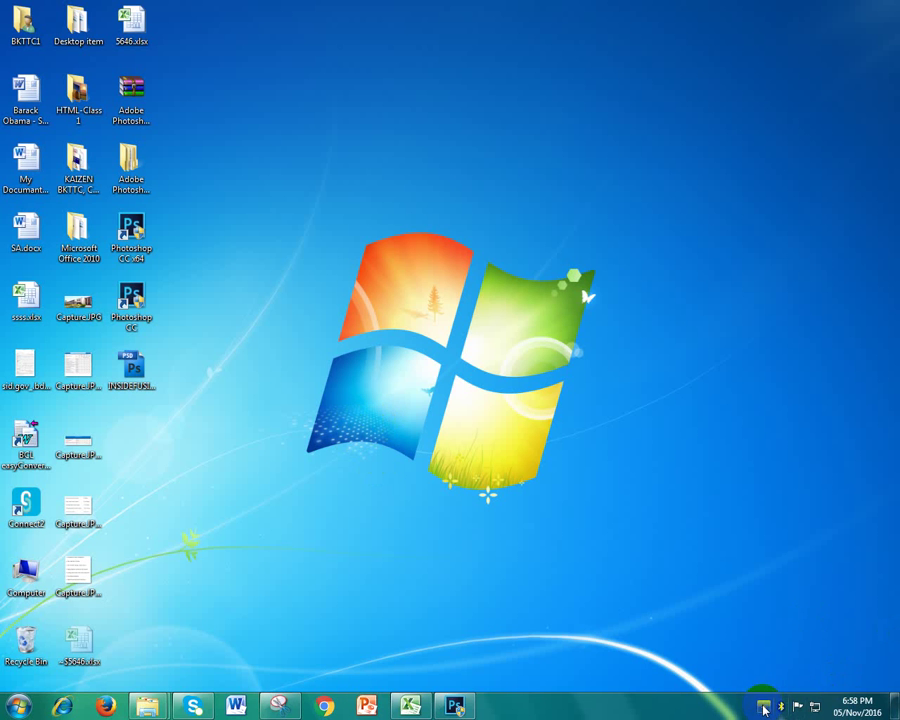
Restore the already running Photoshop CC window from the Windows taskbar
{"action": "left_click", "coordinate": [763, 707]}
{"action": "left_click", "coordinate": [442, 494]}
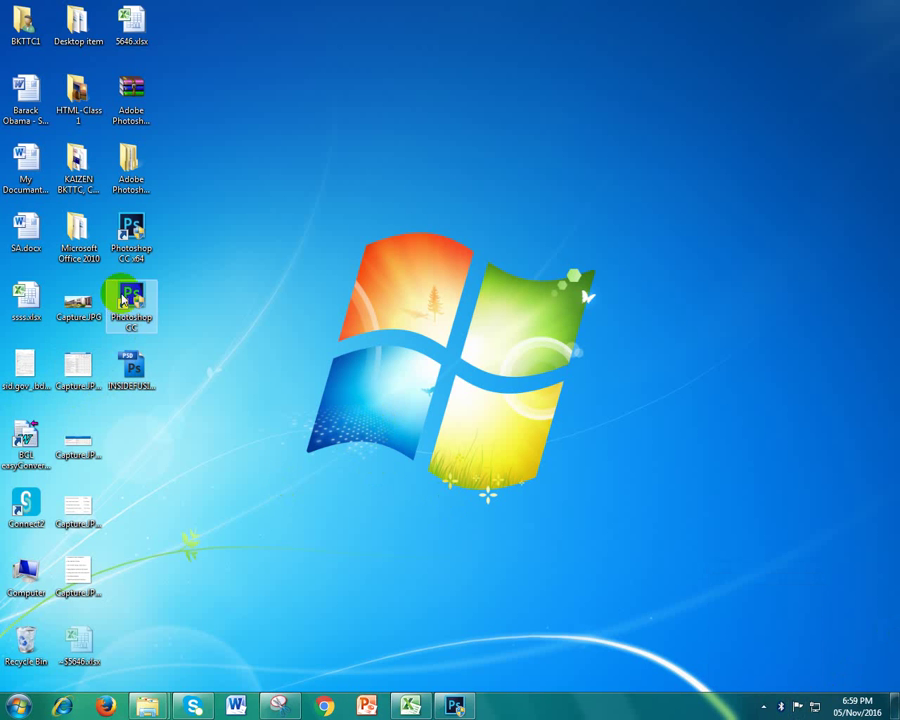
{"action": "left_click", "coordinate": [455, 706]}
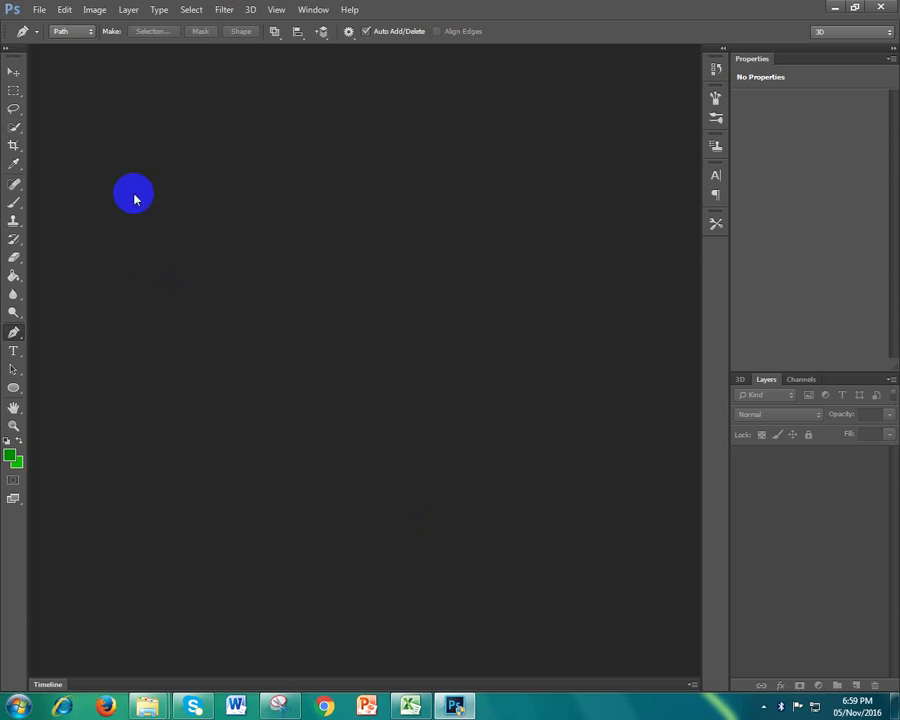
{"action": "left_click", "coordinate": [42, 13]}
{"action": "left_click", "coordinate": [47, 11]}
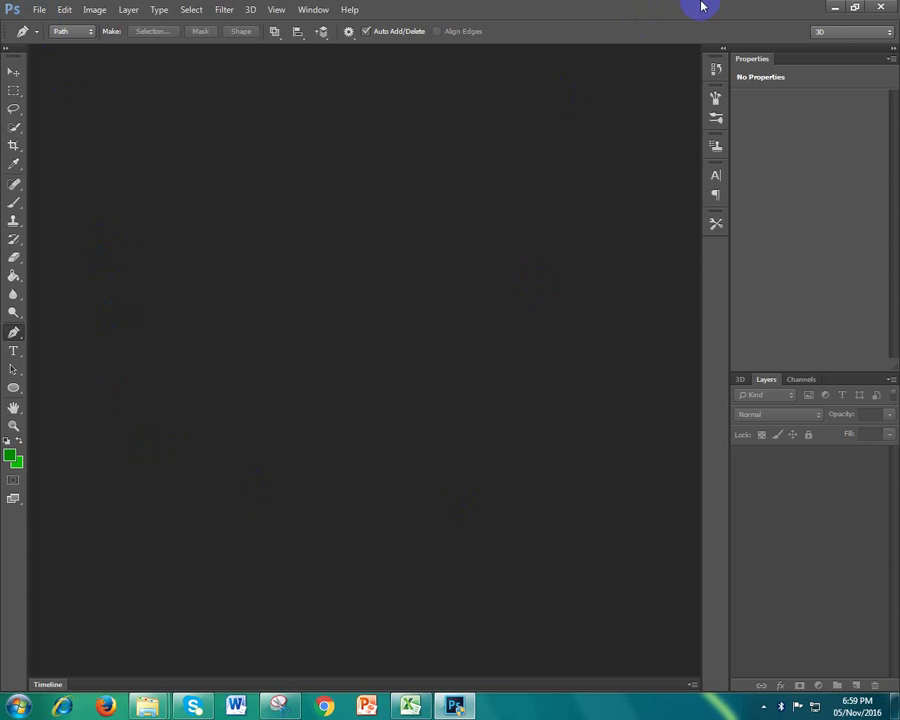
Browse the Desktop in the Open dialog and close it without opening any file
{"action": "left_click", "coordinate": [36, 9]}
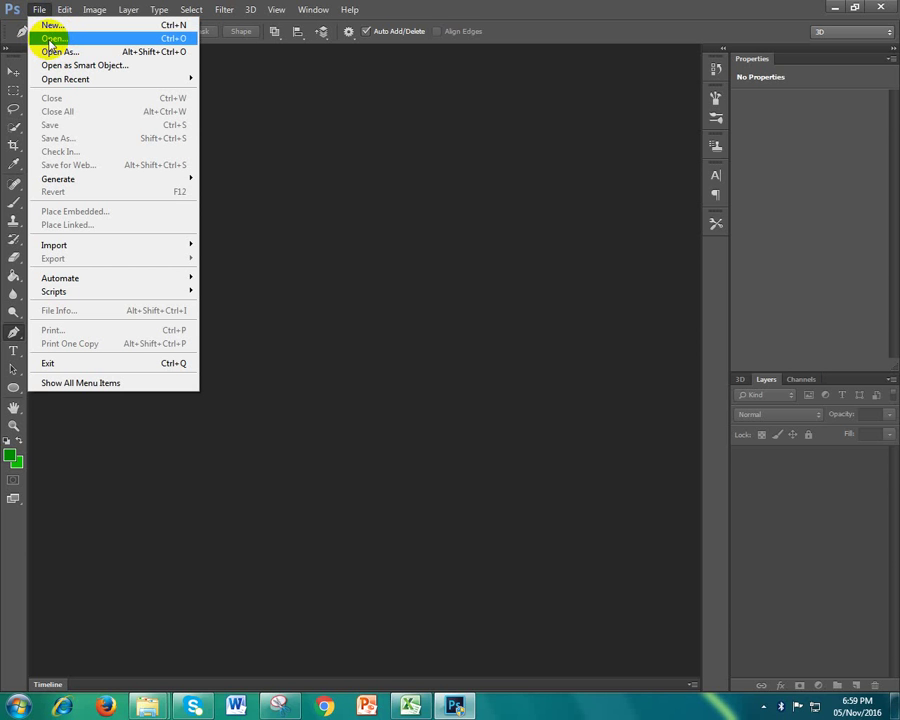
{"action": "left_click", "coordinate": [50, 38]}
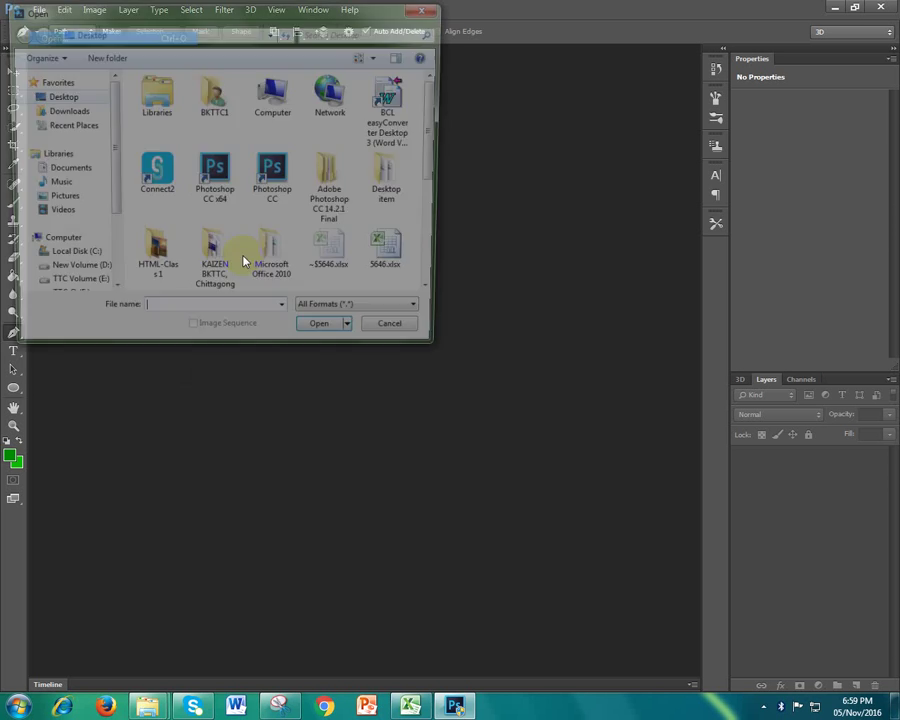
{"action": "mouse_move", "coordinate": [437, 104]}
{"action": "left_mouse_down"}
{"action": "mouse_move", "coordinate": [443, 220]}
{"action": "mouse_move", "coordinate": [446, 125]}
{"action": "left_mouse_up"}
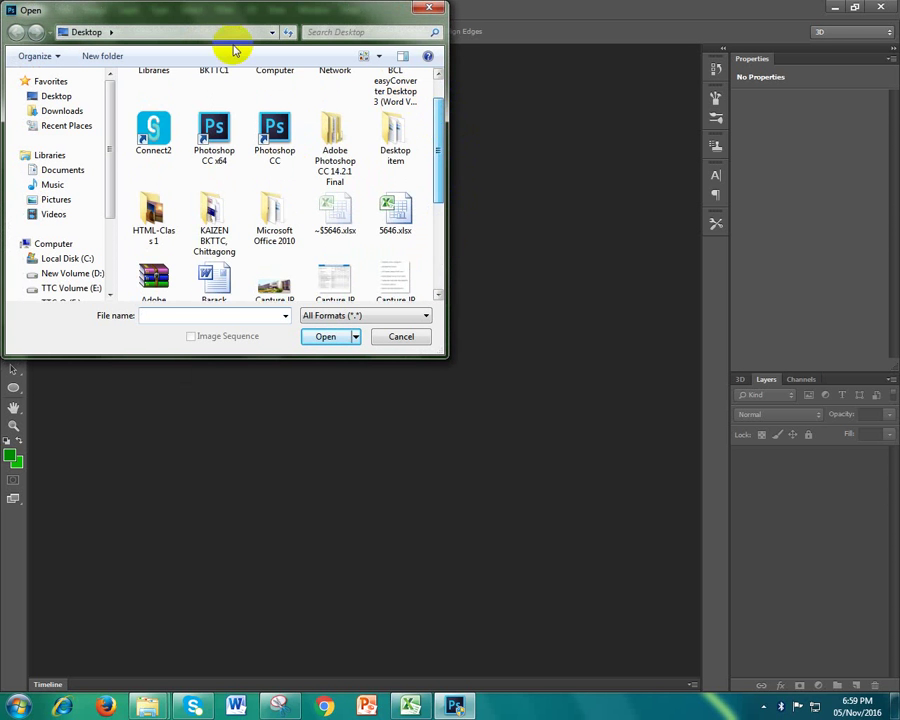
{"action": "left_click_drag", "start_coordinate": [236, 8], "coordinate": [370, 136]}
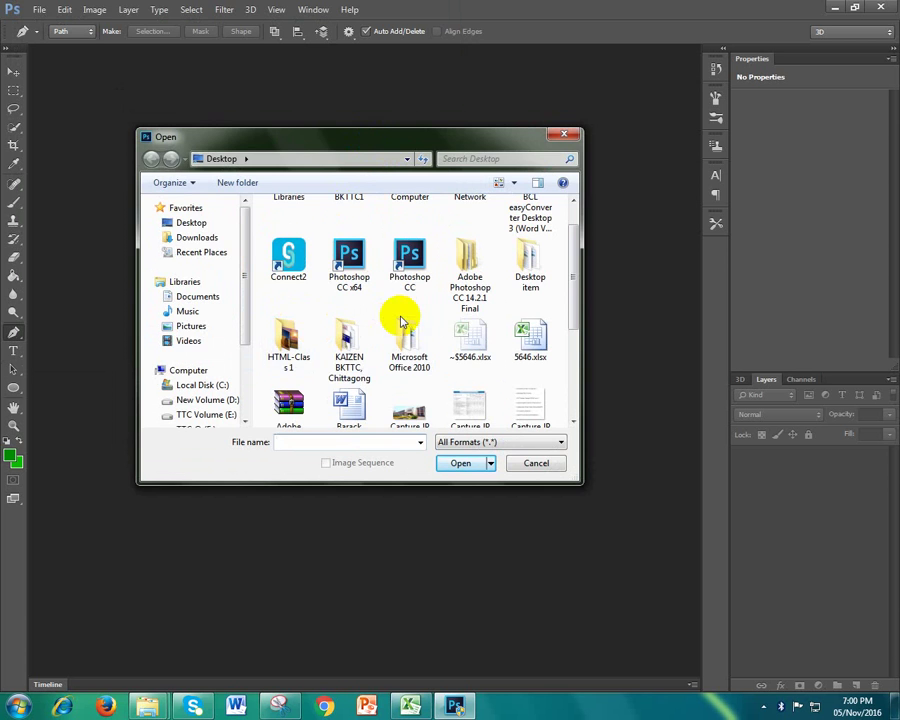
{"action": "left_click", "coordinate": [564, 134]}
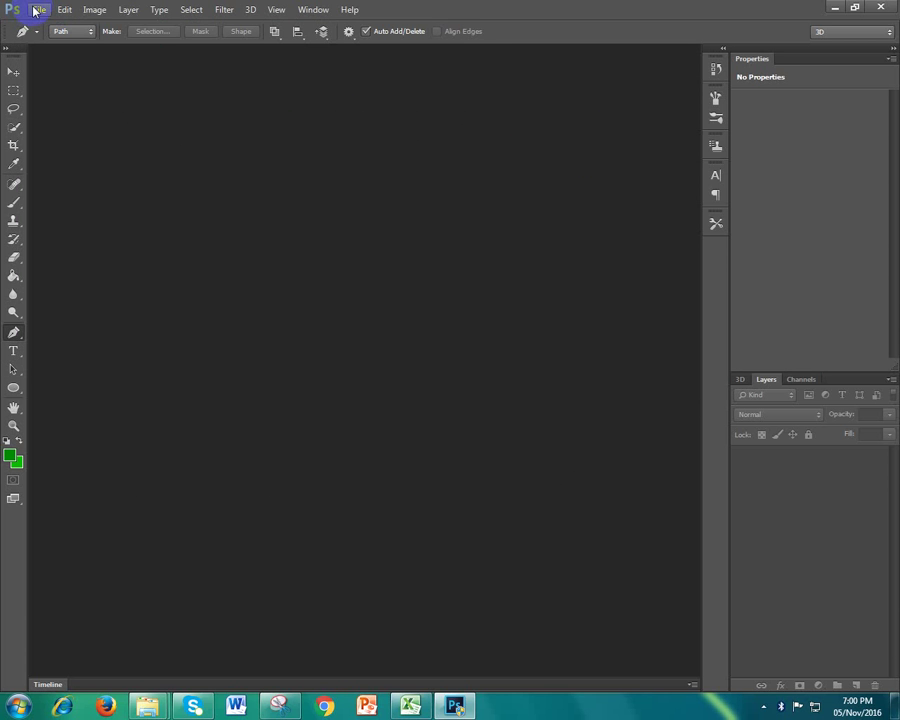
{"action": "left_click", "coordinate": [35, 11]}
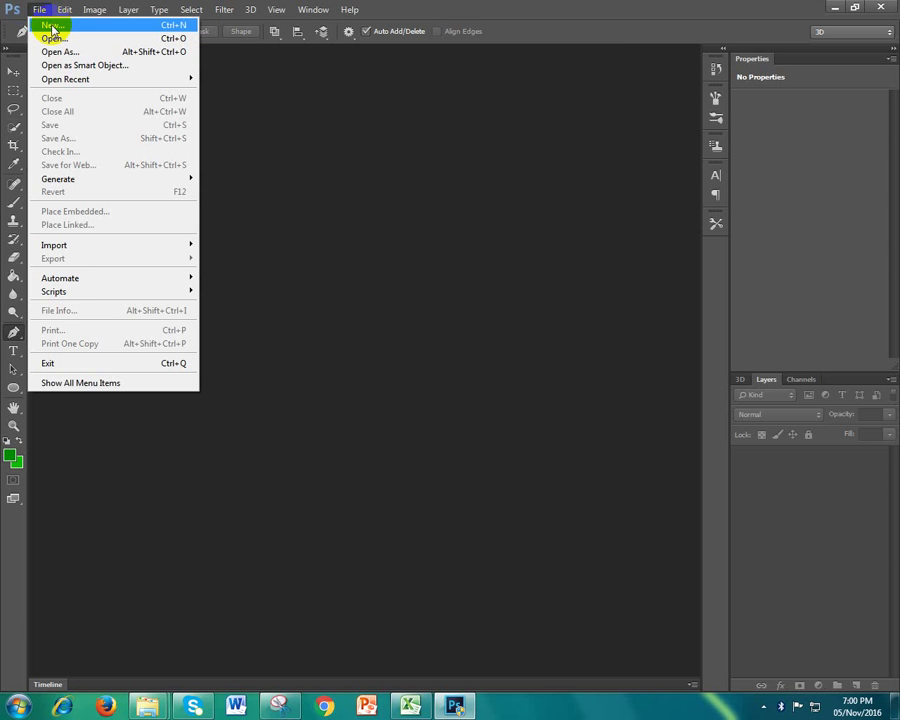
Create a Custom 1600×1200 px, 150 ppi RGB document with a black background
{"action": "left_click", "coordinate": [50, 26]}
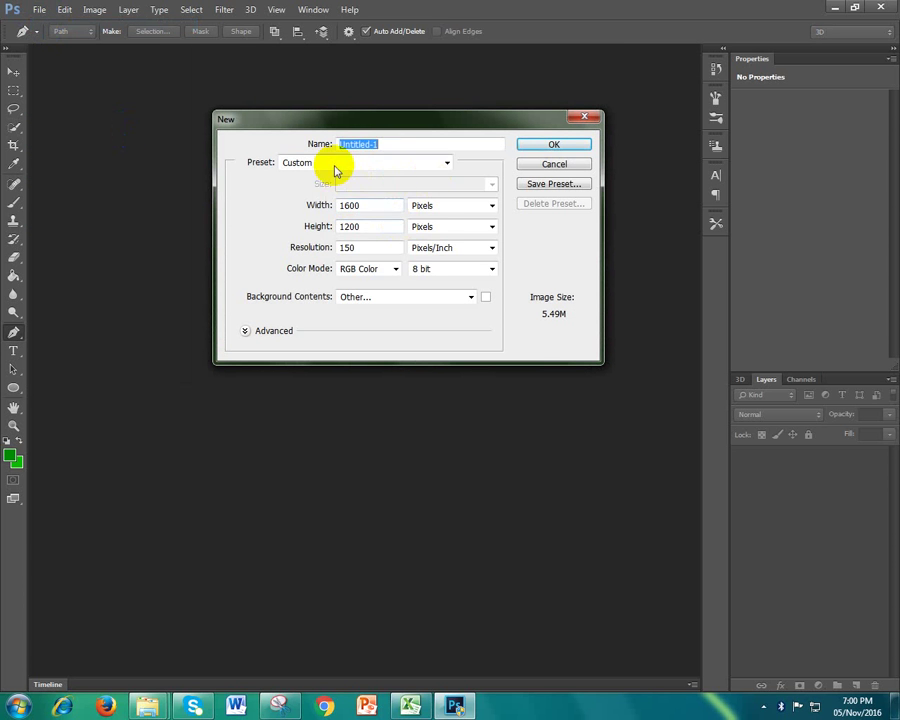
{"action": "left_click", "coordinate": [335, 171]}
{"action": "left_click", "coordinate": [306, 298]}
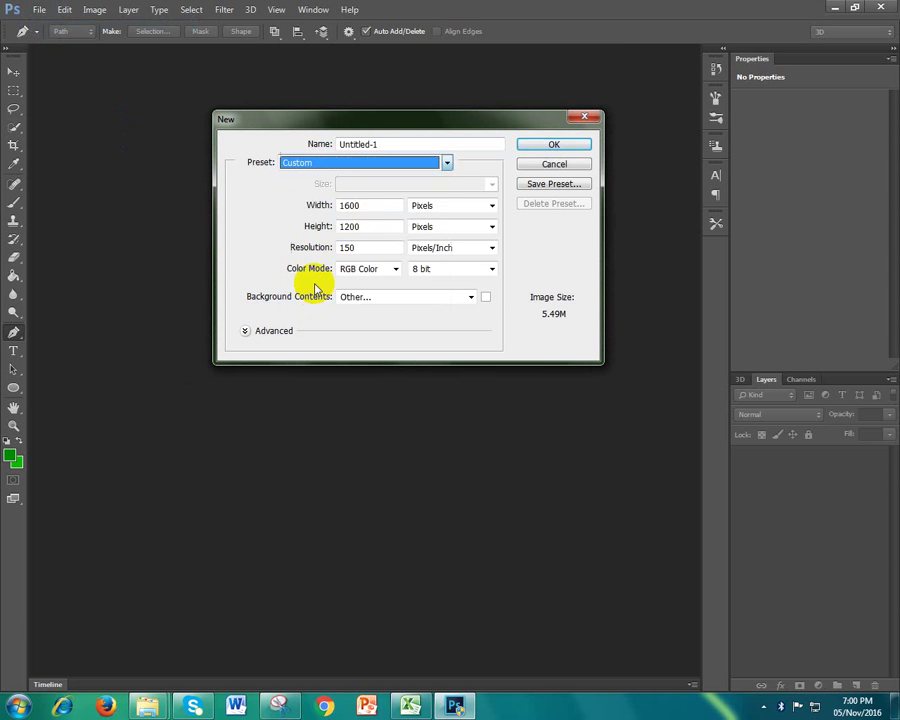
{"action": "left_click", "coordinate": [367, 206]}
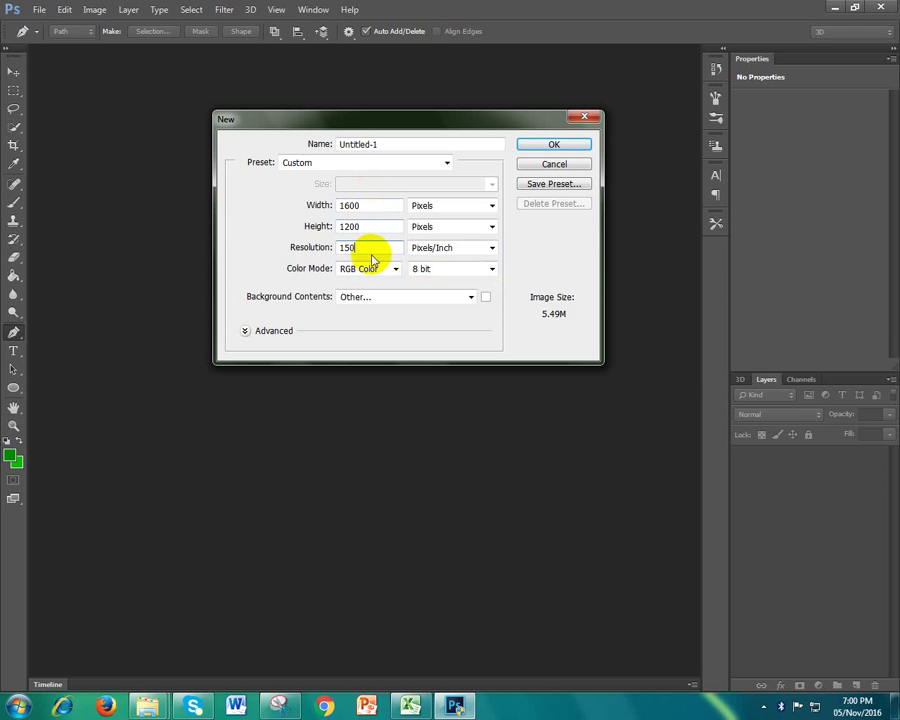
{"action": "left_click", "coordinate": [487, 303]}
{"action": "left_click", "coordinate": [503, 348]}
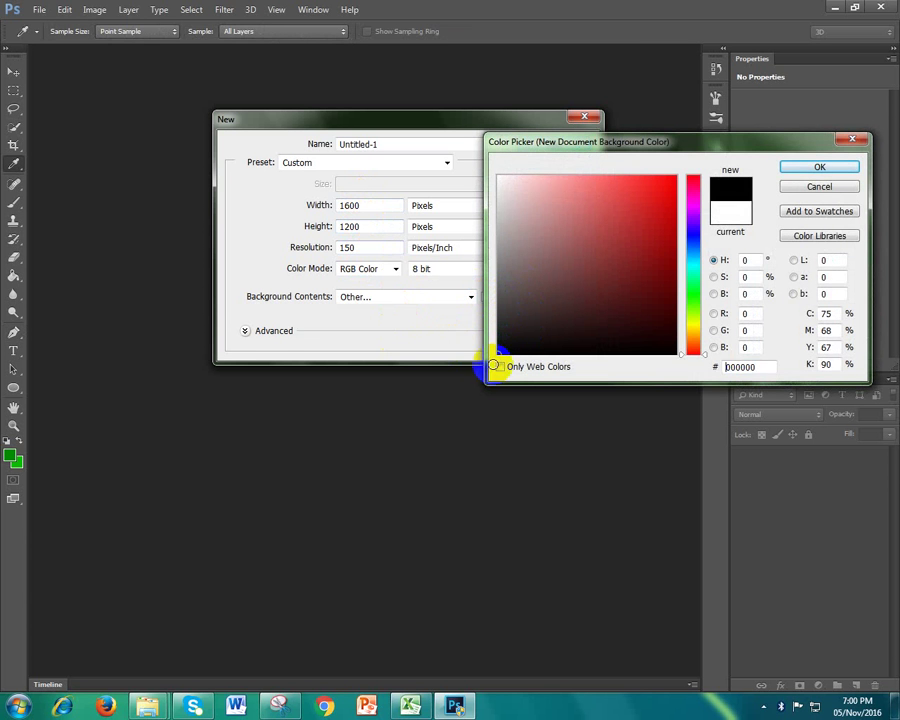
{"action": "left_click", "coordinate": [815, 170]}
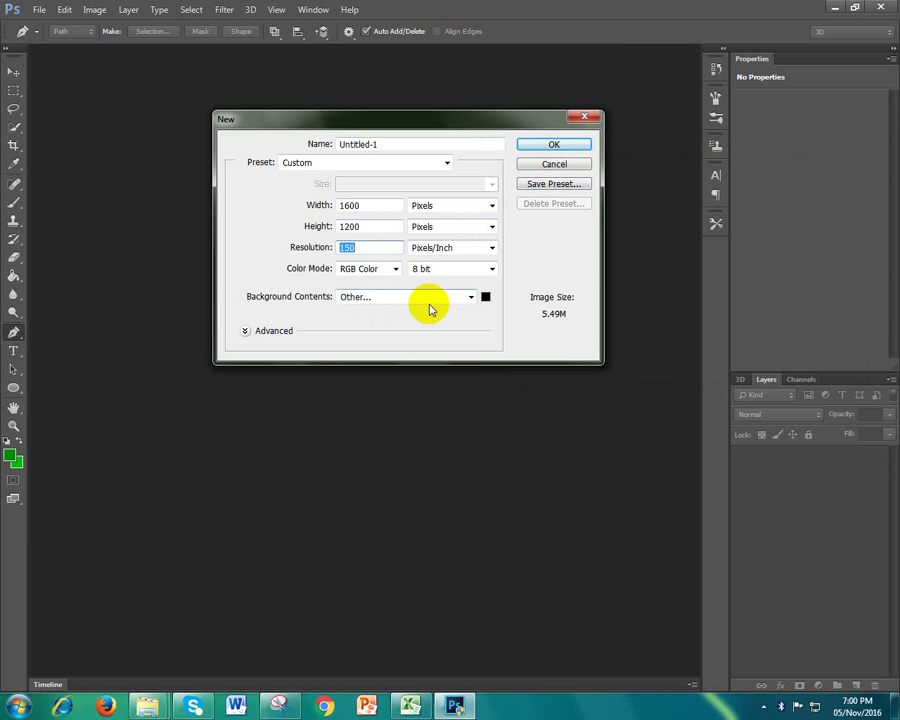
{"action": "left_click", "coordinate": [545, 145]}
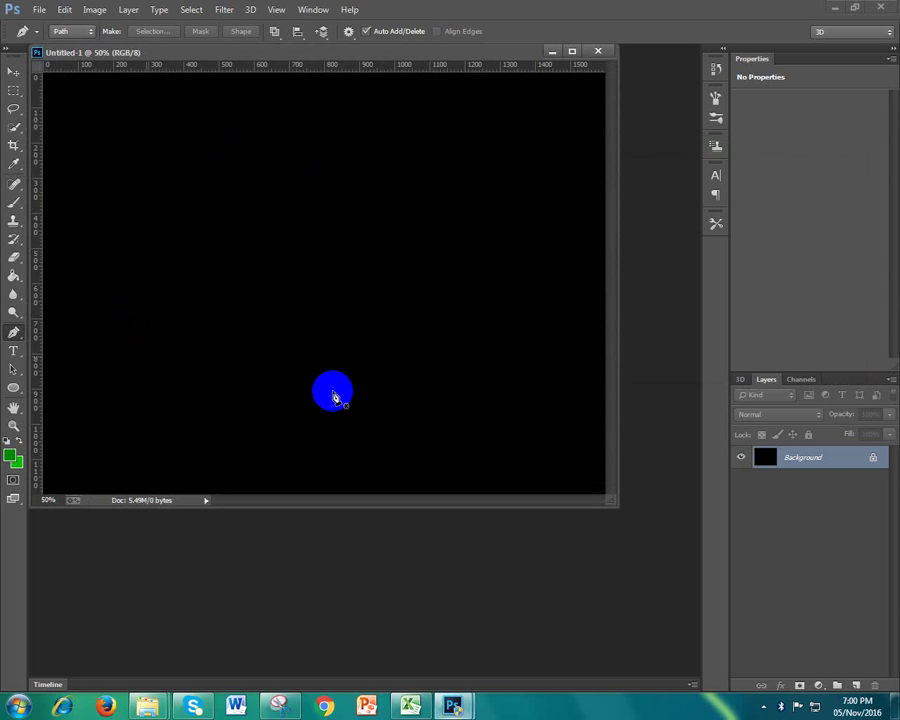
Set the foreground colour to black and select the Paint Bucket tool
{"action": "mouse_move", "coordinate": [491, 53]}
{"action": "left_mouse_down"}
{"action": "mouse_move", "coordinate": [518, 53]}
{"action": "mouse_move", "coordinate": [380, 44]}
{"action": "left_mouse_up"}
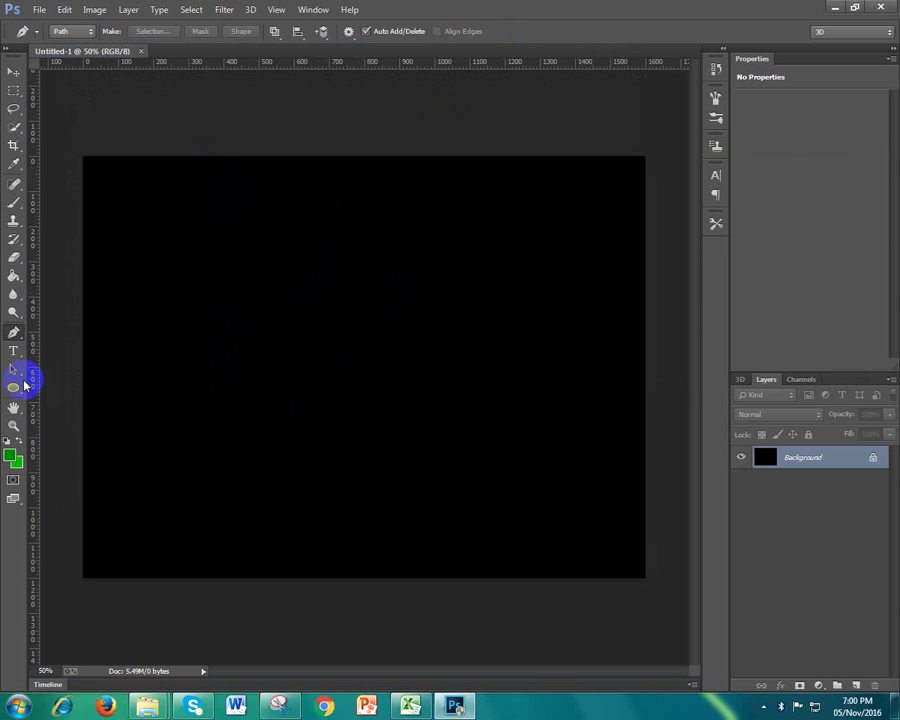
{"action": "left_click", "coordinate": [13, 456]}
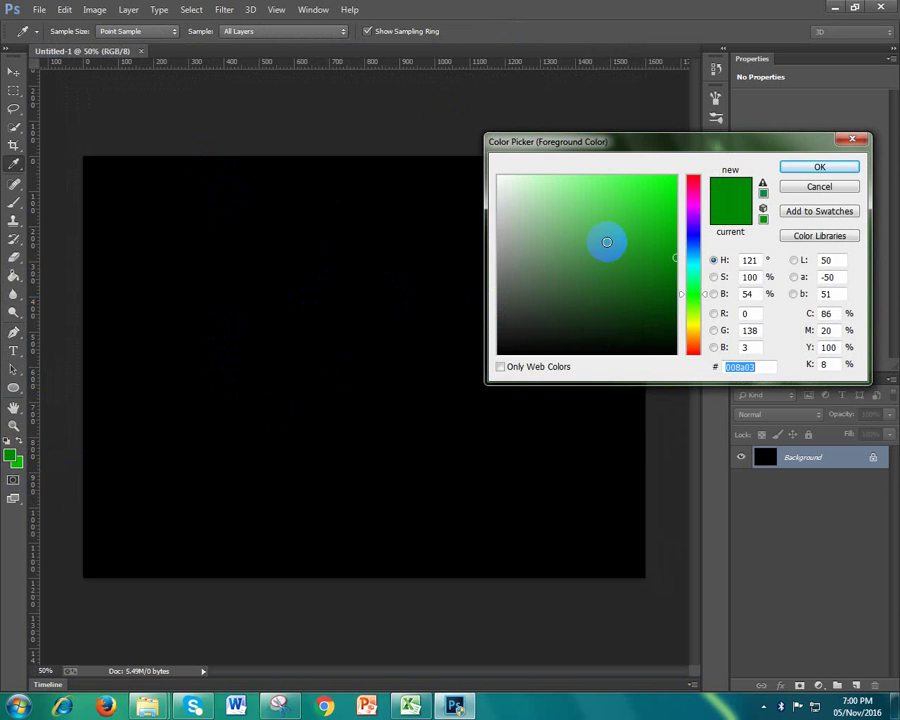
{"action": "left_click_drag", "start_coordinate": [607, 241], "coordinate": [466, 383]}
{"action": "left_click", "coordinate": [800, 168]}
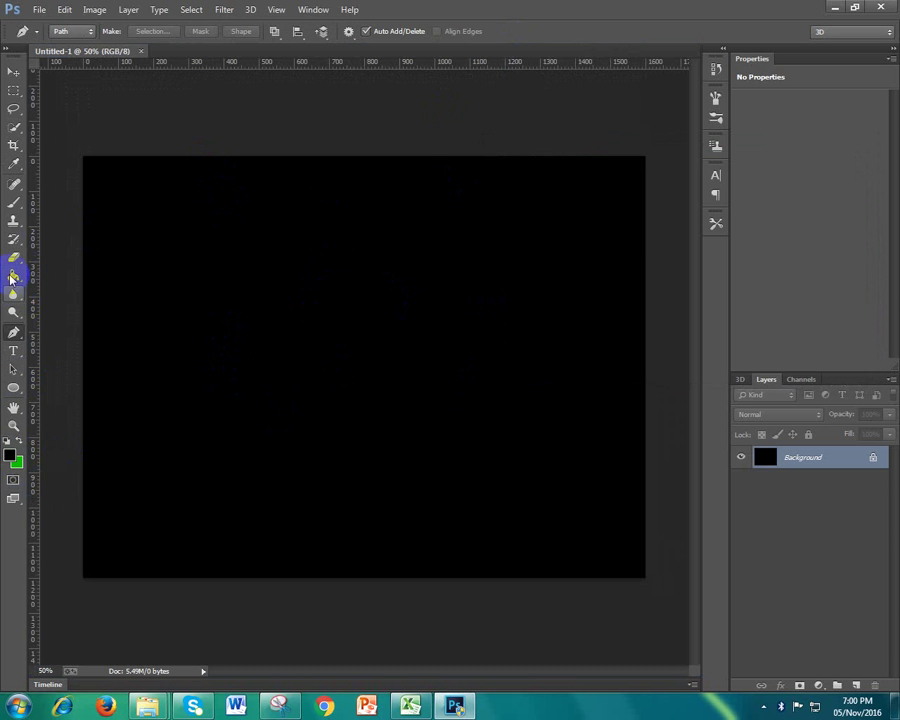
{"action": "left_click", "coordinate": [12, 277]}
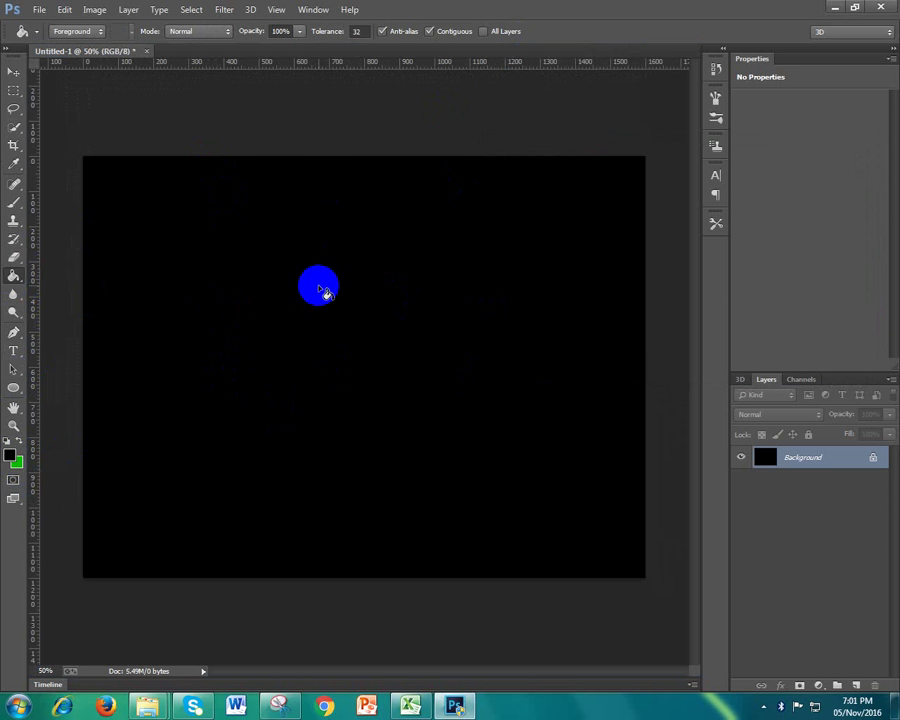
Unlock the Background layer into an editable Layer 0
{"action": "left_click", "coordinate": [873, 457]}
{"action": "double_click", "coordinate": [862, 457]}
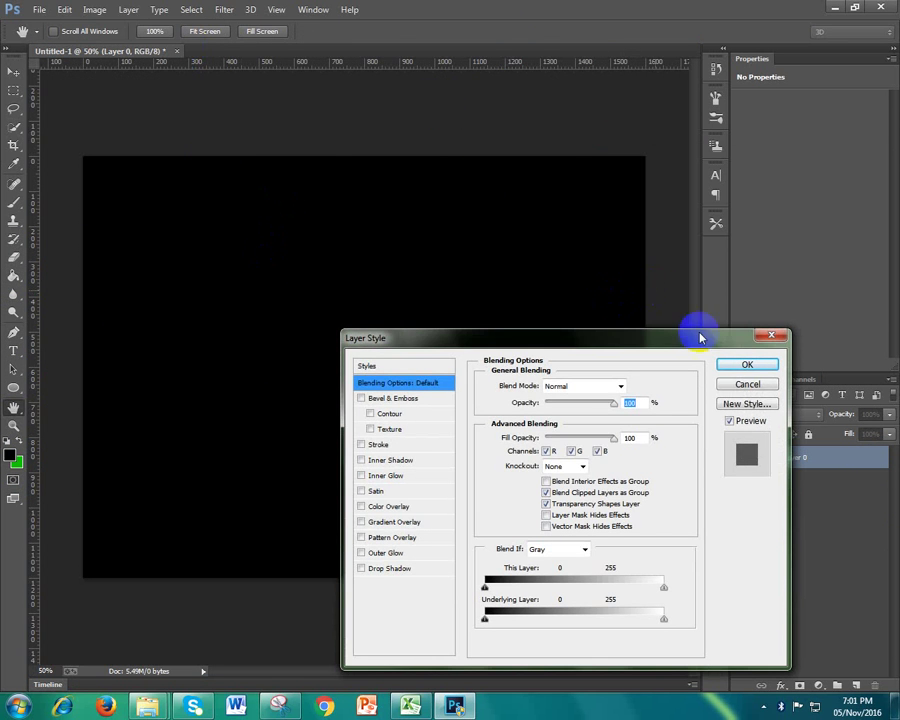
{"action": "left_click", "coordinate": [743, 385]}
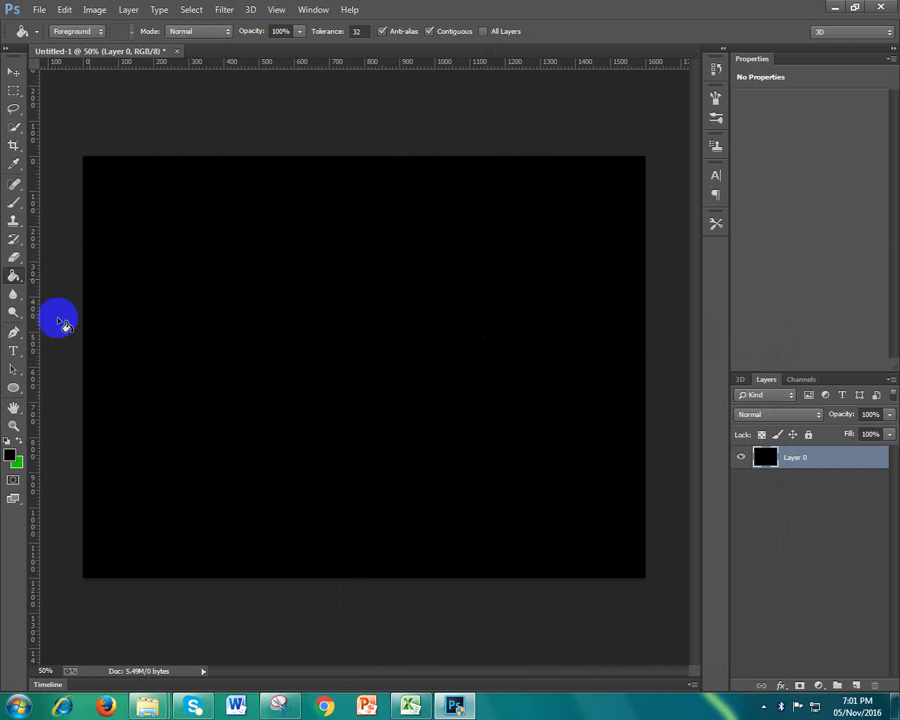
Switch to the Custom Shape tool and append the All shapes set to the library
{"action": "left_click_drag", "start_coordinate": [13, 387], "coordinate": [79, 455]}
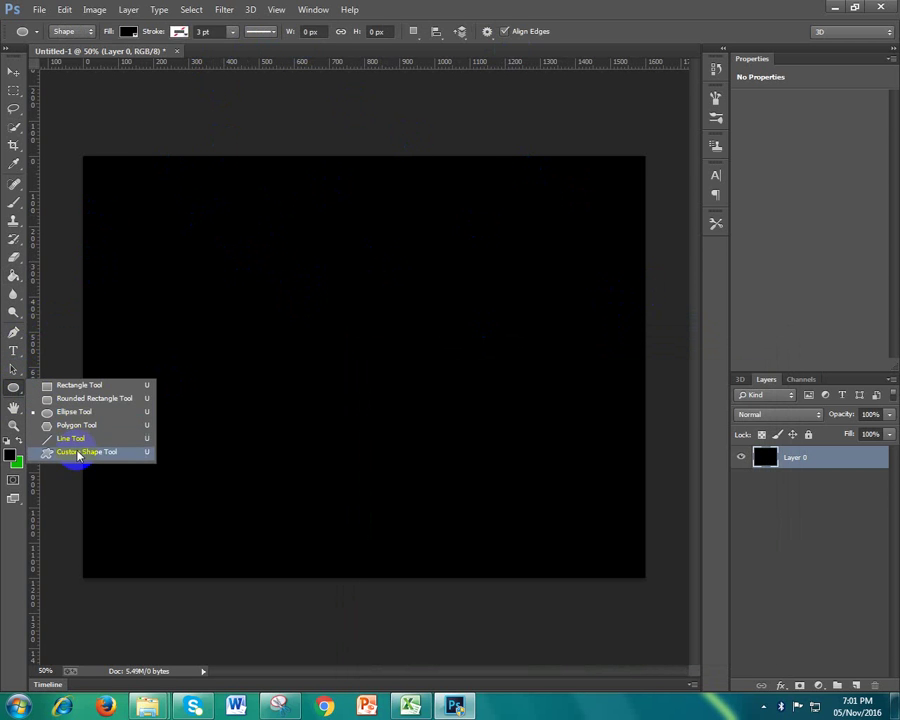
{"action": "left_click", "coordinate": [86, 455]}
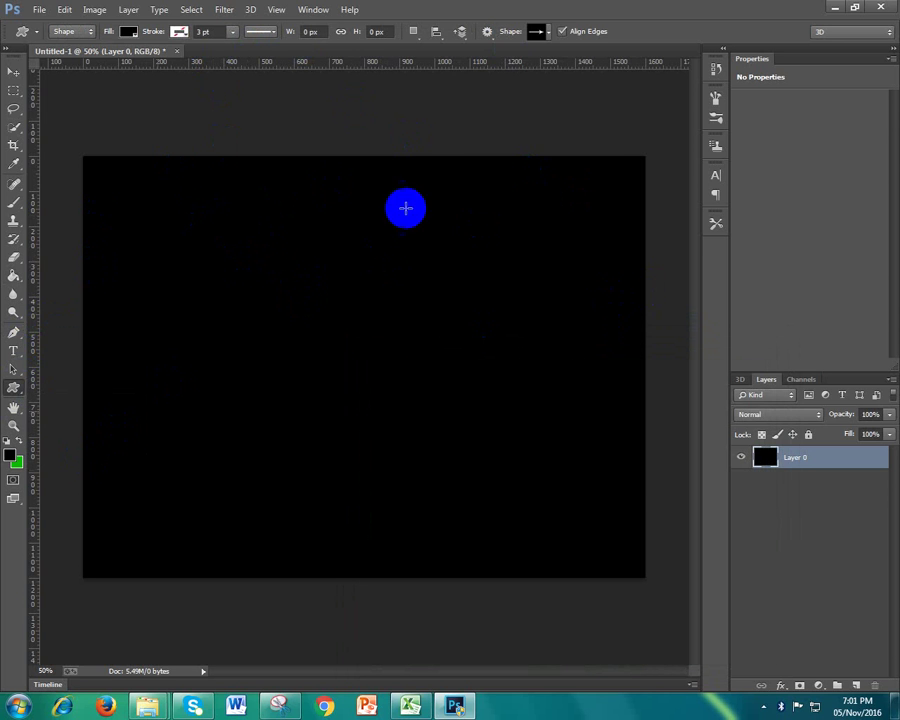
{"action": "left_click", "coordinate": [543, 31]}
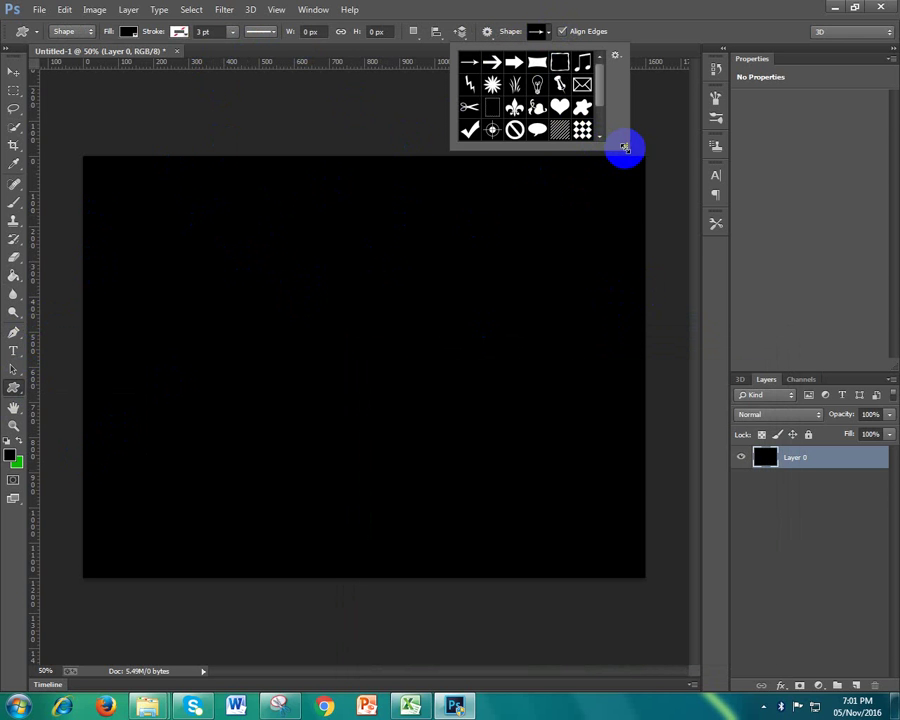
{"action": "mouse_move", "coordinate": [623, 145]}
{"action": "left_mouse_down"}
{"action": "mouse_move", "coordinate": [657, 444]}
{"action": "mouse_move", "coordinate": [680, 489]}
{"action": "mouse_move", "coordinate": [696, 498]}
{"action": "left_mouse_up"}
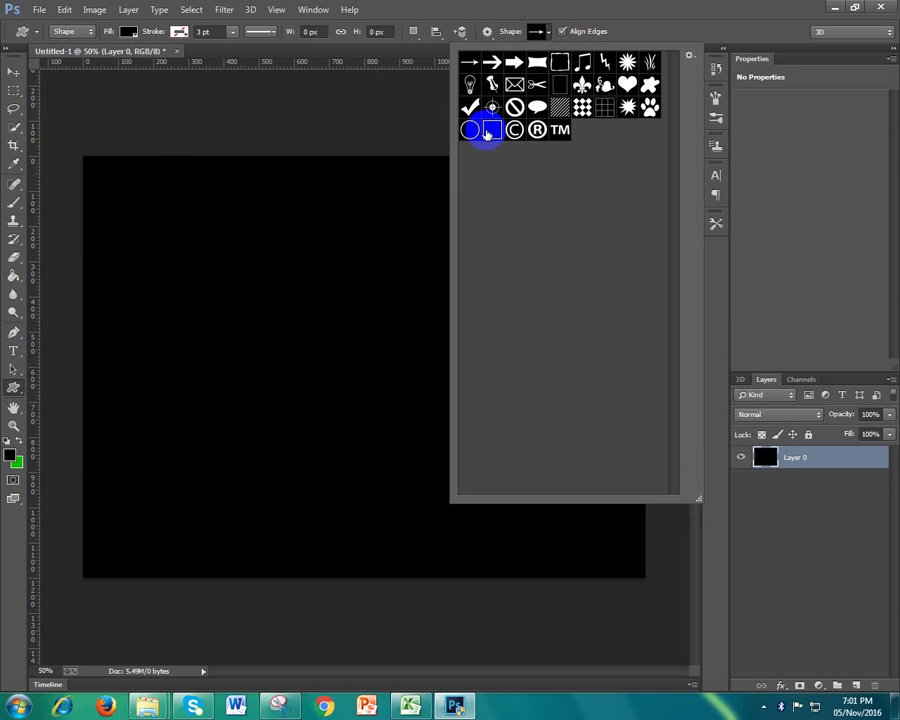
{"action": "left_click", "coordinate": [689, 55]}
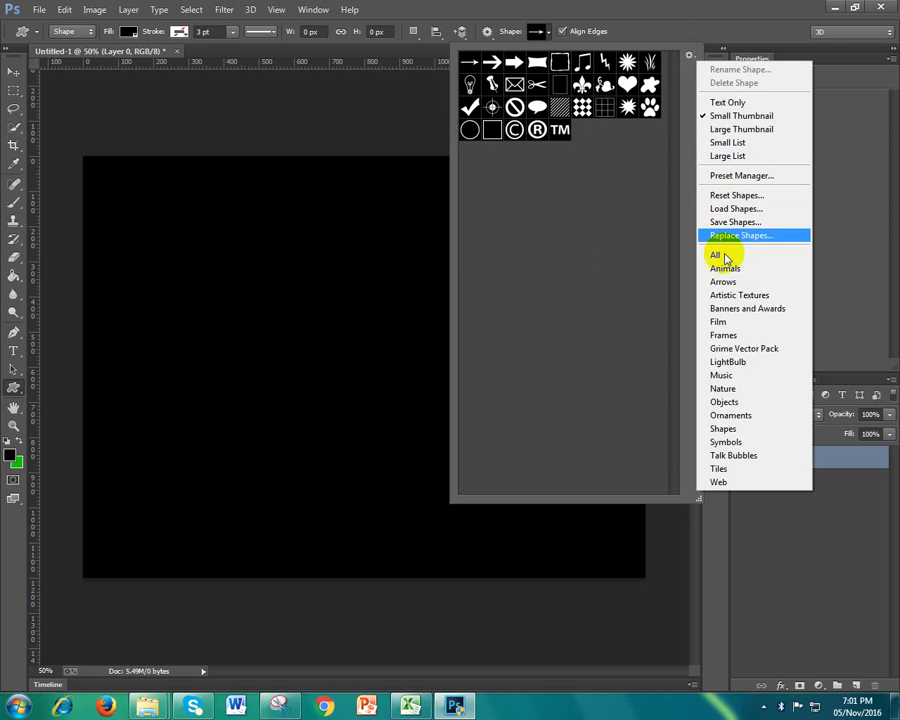
{"action": "left_click", "coordinate": [717, 255]}
{"action": "left_click", "coordinate": [516, 268]}
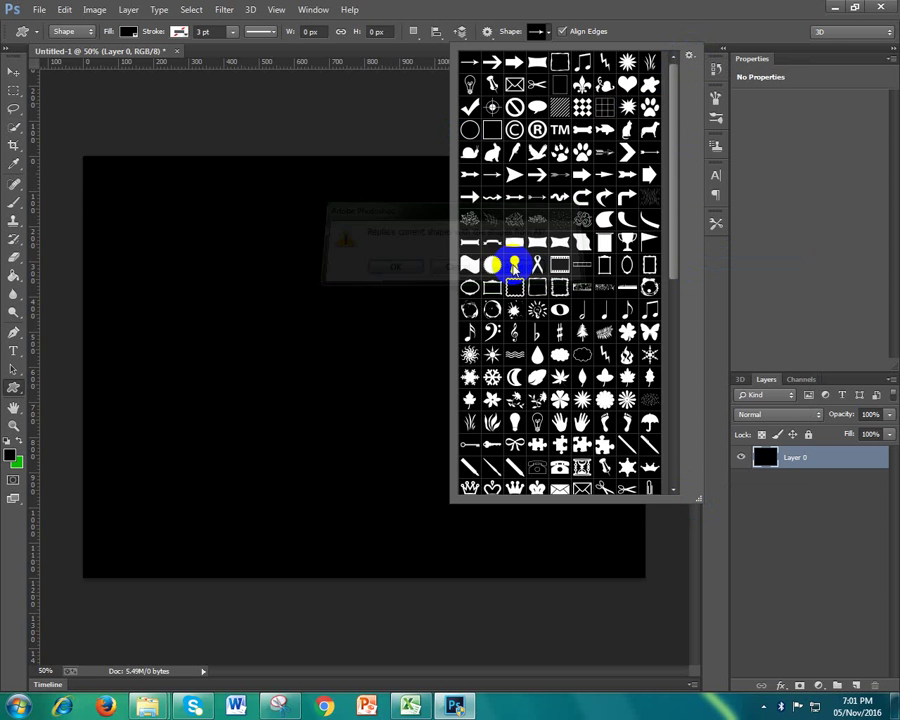
Scroll through the shape library and choose the ring-circle shape
{"action": "scroll", "coordinate": [588, 331], "scroll_direction": "down", "scroll_amount": 2}
{"action": "scroll", "coordinate": [596, 340], "scroll_direction": "down", "scroll_amount": 4}
{"action": "scroll", "coordinate": [594, 338], "scroll_direction": "down", "scroll_amount": 4}
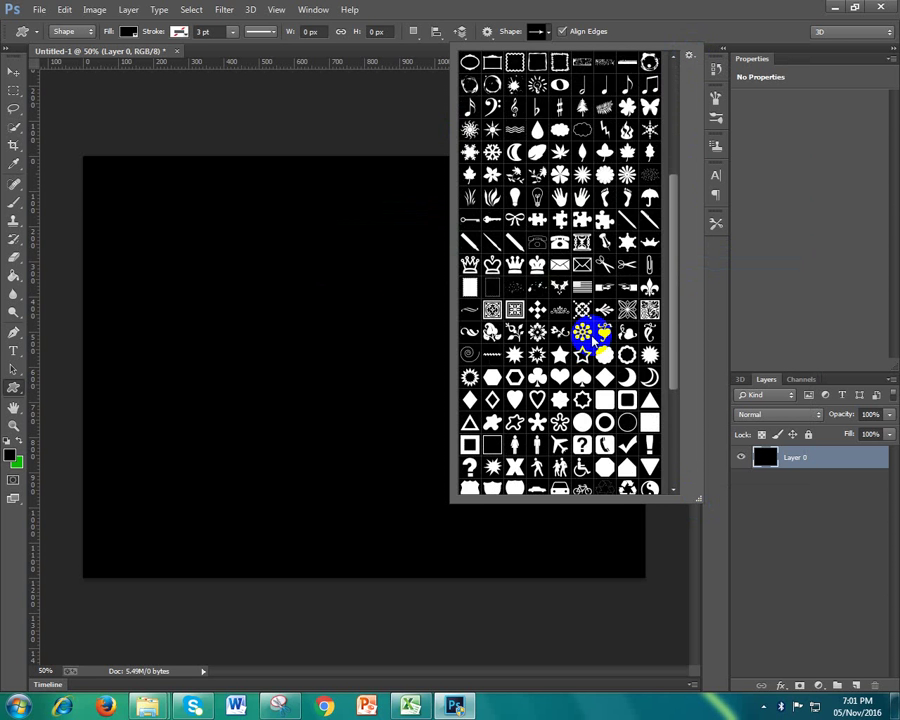
{"action": "scroll", "coordinate": [594, 338], "scroll_direction": "down", "scroll_amount": 4}
{"action": "scroll", "coordinate": [592, 343], "scroll_direction": "down", "scroll_amount": 3}
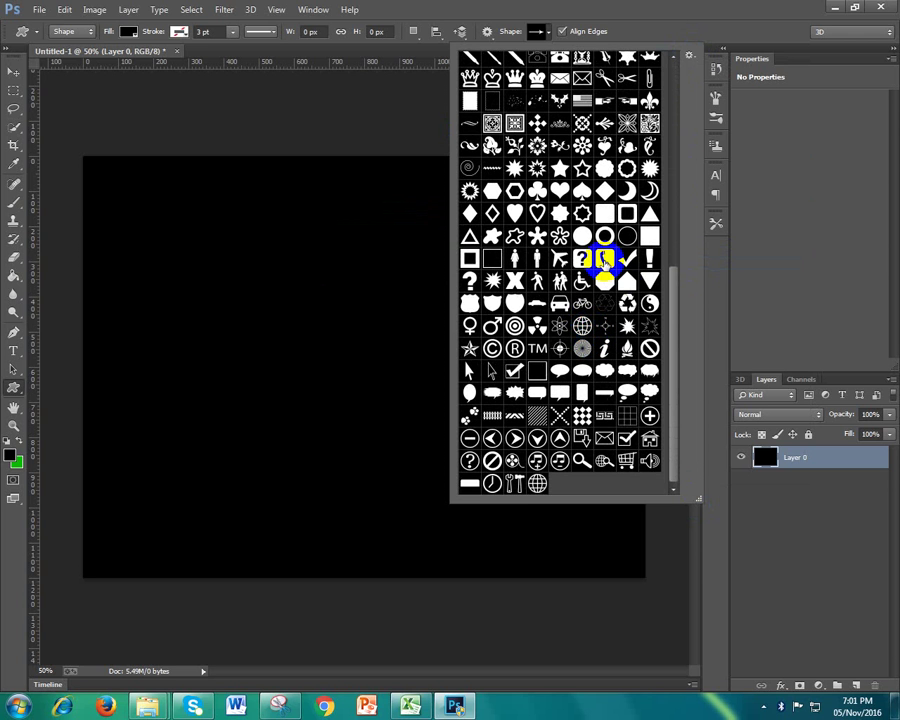
{"action": "left_click", "coordinate": [604, 235]}
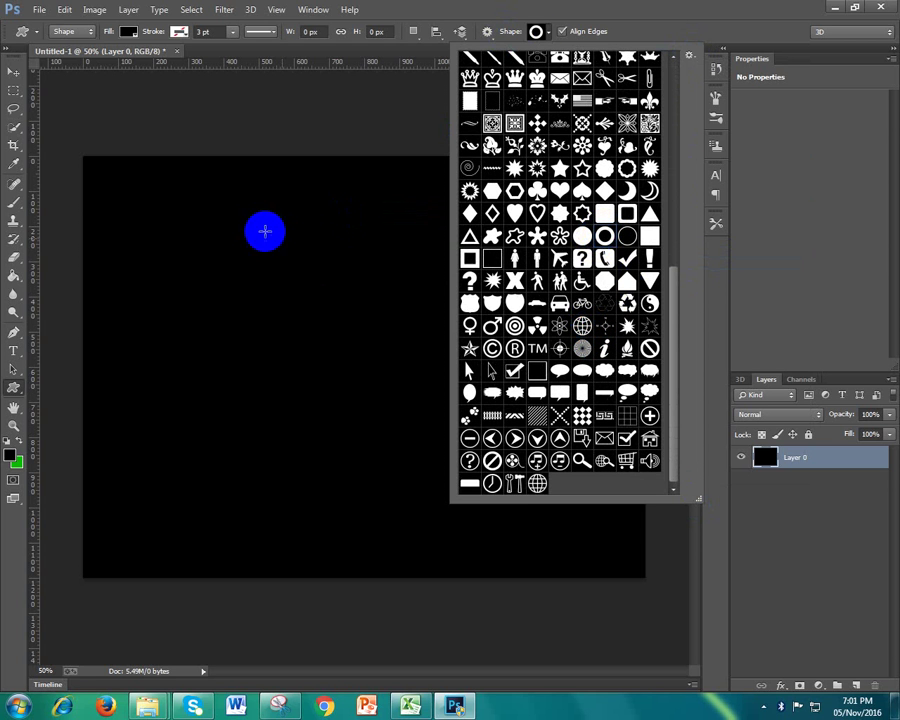
Draw a large ring across the canvas centre and fill it white
{"action": "left_click", "coordinate": [300, 300]}
{"action": "mouse_move", "coordinate": [401, 413]}
{"action": "left_mouse_down"}
{"action": "mouse_move", "coordinate": [500, 530]}
{"action": "mouse_move", "coordinate": [499, 549]}
{"action": "mouse_move", "coordinate": [490, 548]}
{"action": "mouse_move", "coordinate": [520, 617]}
{"action": "mouse_move", "coordinate": [549, 632]}
{"action": "left_mouse_up"}
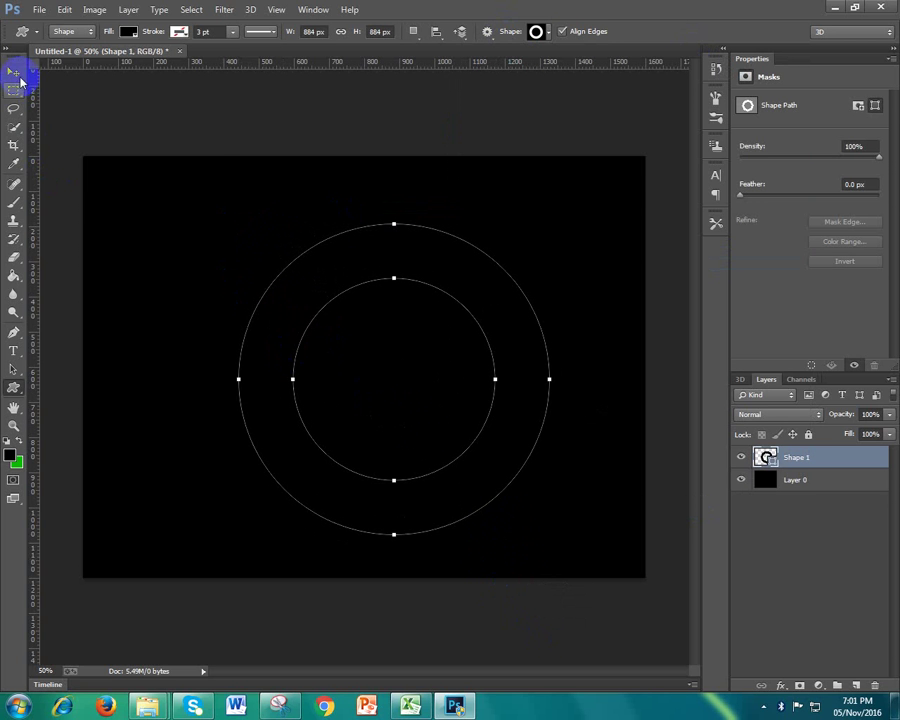
{"action": "left_click", "coordinate": [129, 33]}
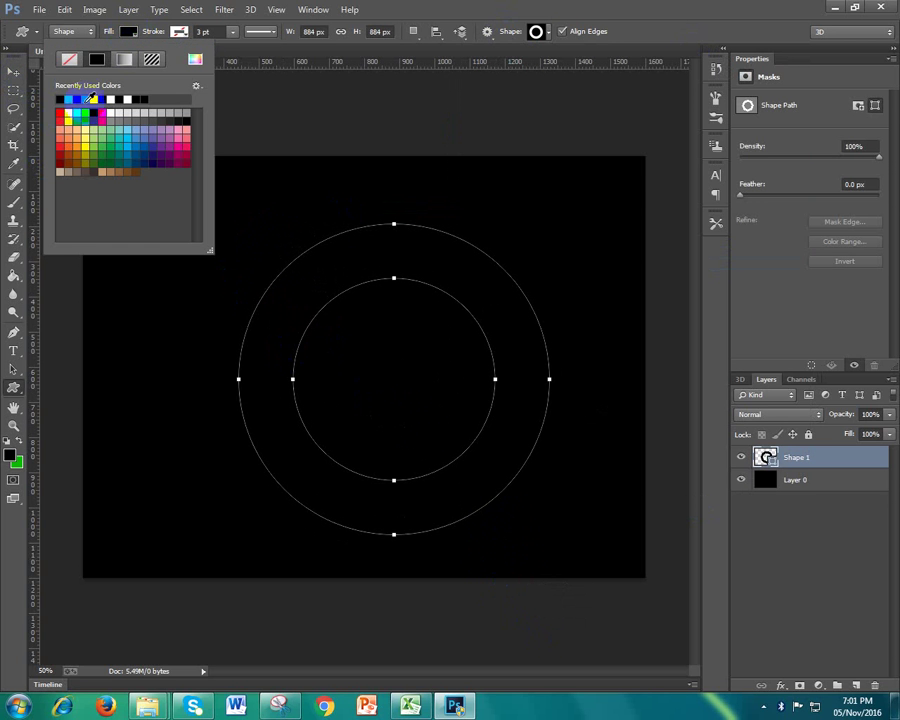
{"action": "left_click", "coordinate": [60, 99]}
Move the white ring up and left to sit near the canvas middle
{"action": "left_click", "coordinate": [13, 72]}
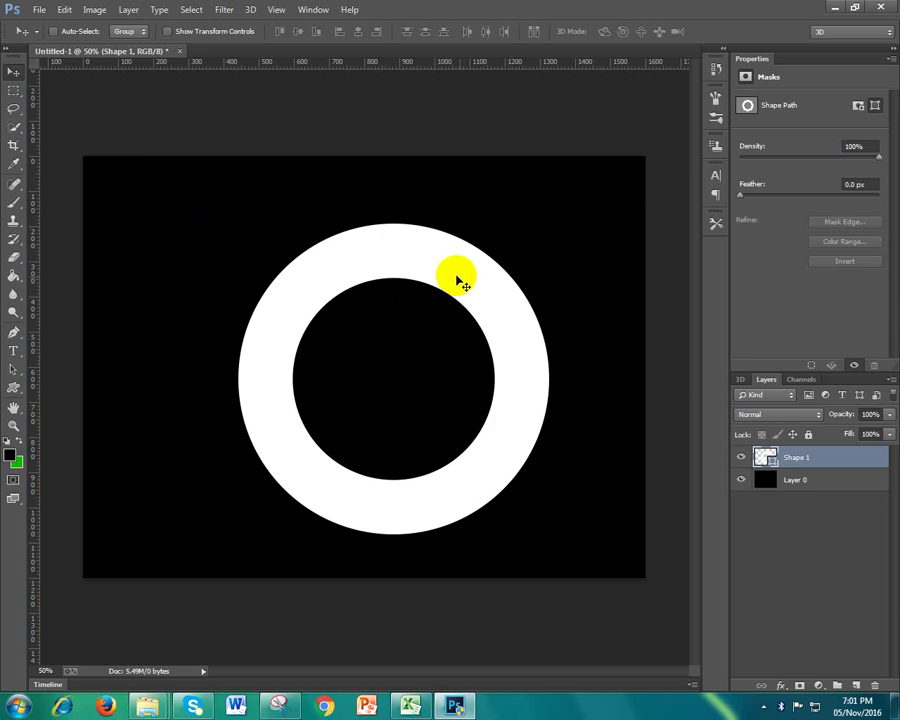
{"action": "left_click_drag", "start_coordinate": [458, 280], "coordinate": [427, 252]}
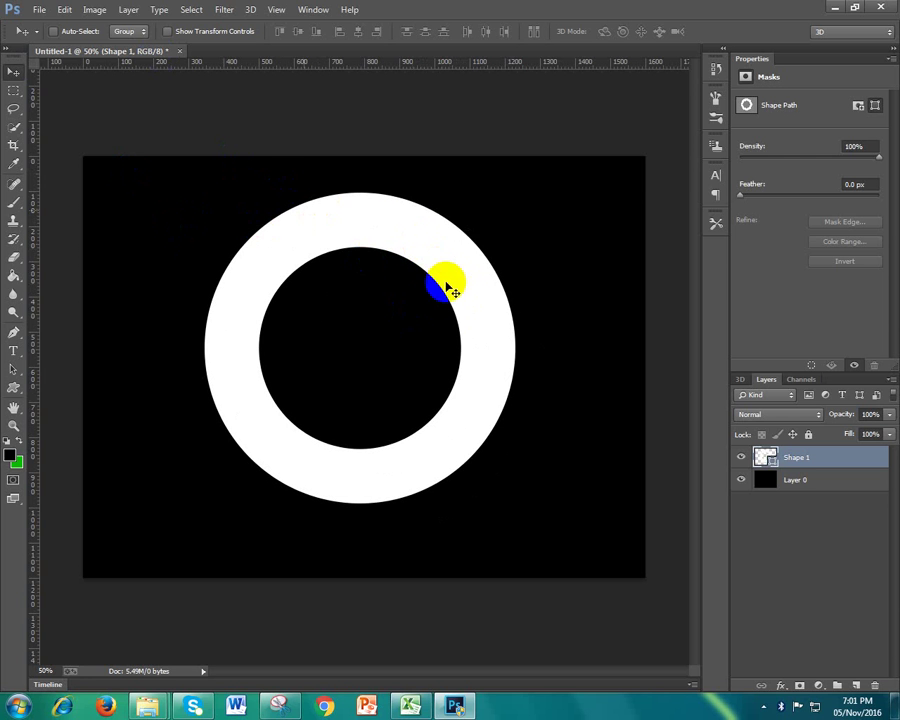
{"action": "left_click_drag", "start_coordinate": [432, 248], "coordinate": [433, 263]}
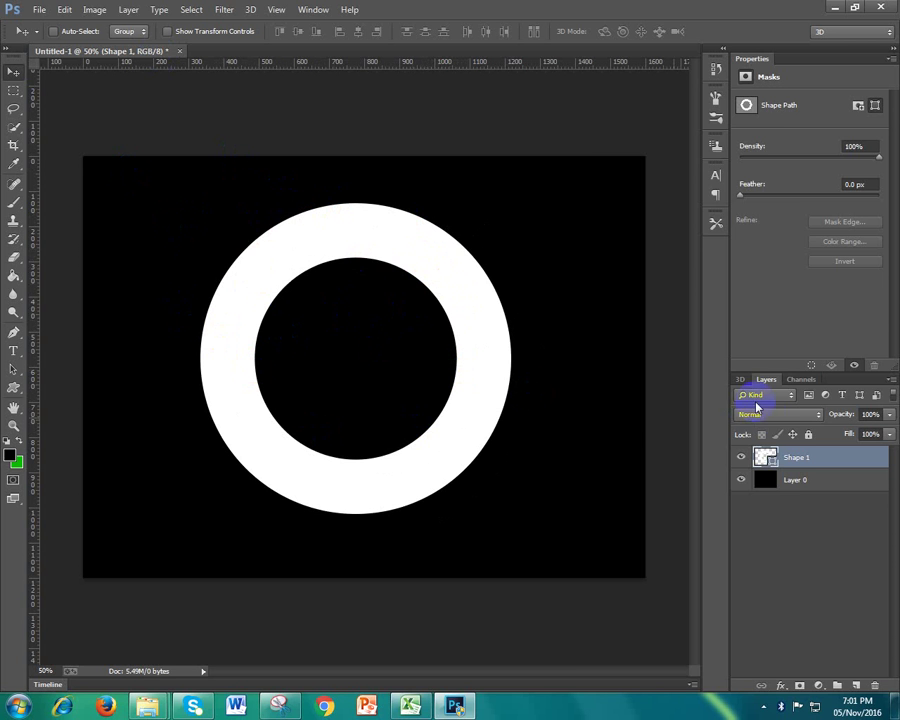
Explore Shape 1's layer menus and load the ring's pixels as a selection
{"action": "right_click", "coordinate": [800, 458]}
{"action": "left_click", "coordinate": [804, 457]}
{"action": "right_click", "coordinate": [807, 457]}
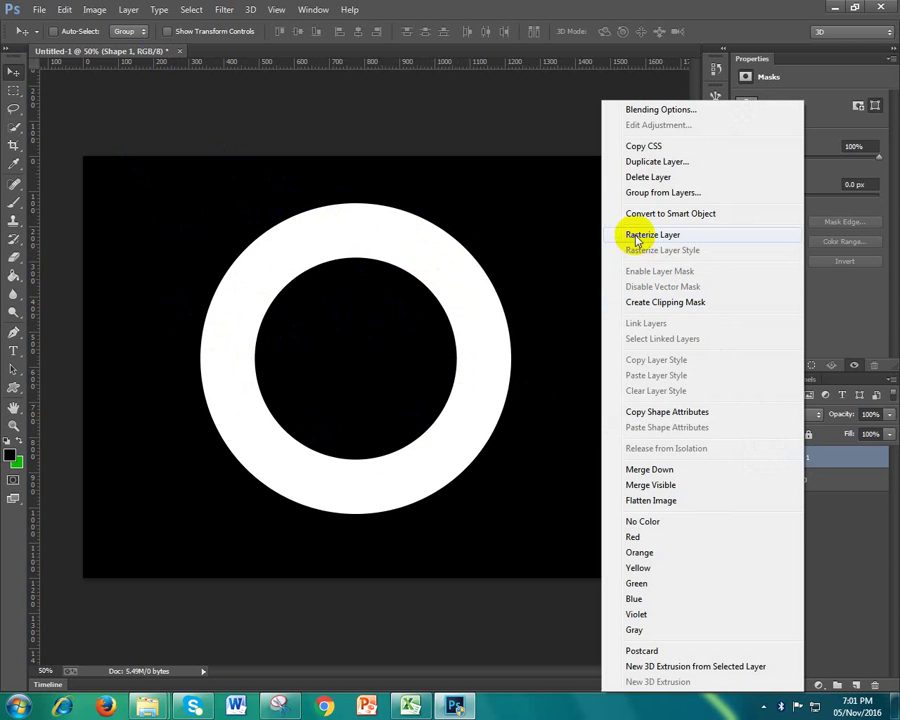
{"action": "left_click", "coordinate": [785, 460]}
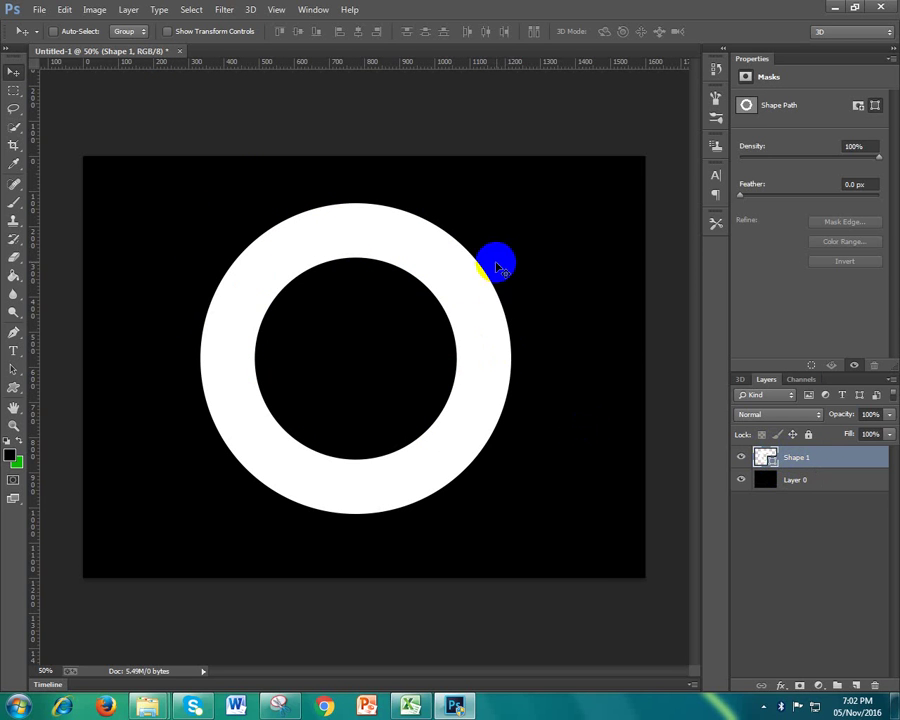
{"action": "left_click", "coordinate": [432, 310]}
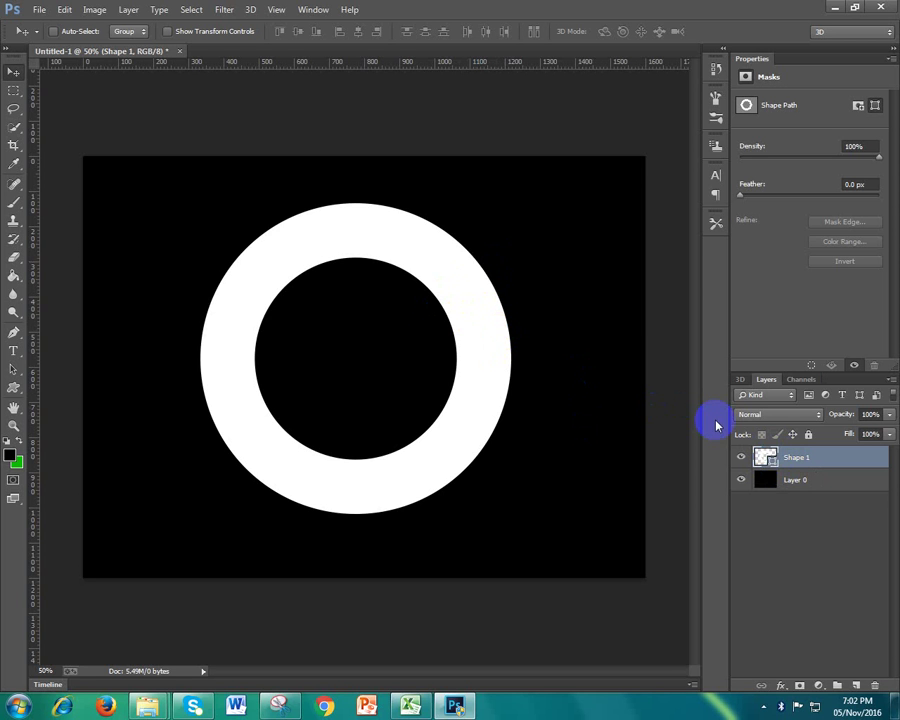
{"action": "left_click", "coordinate": [764, 458]}
{"action": "right_click", "coordinate": [764, 458]}
{"action": "left_click", "coordinate": [740, 159]}
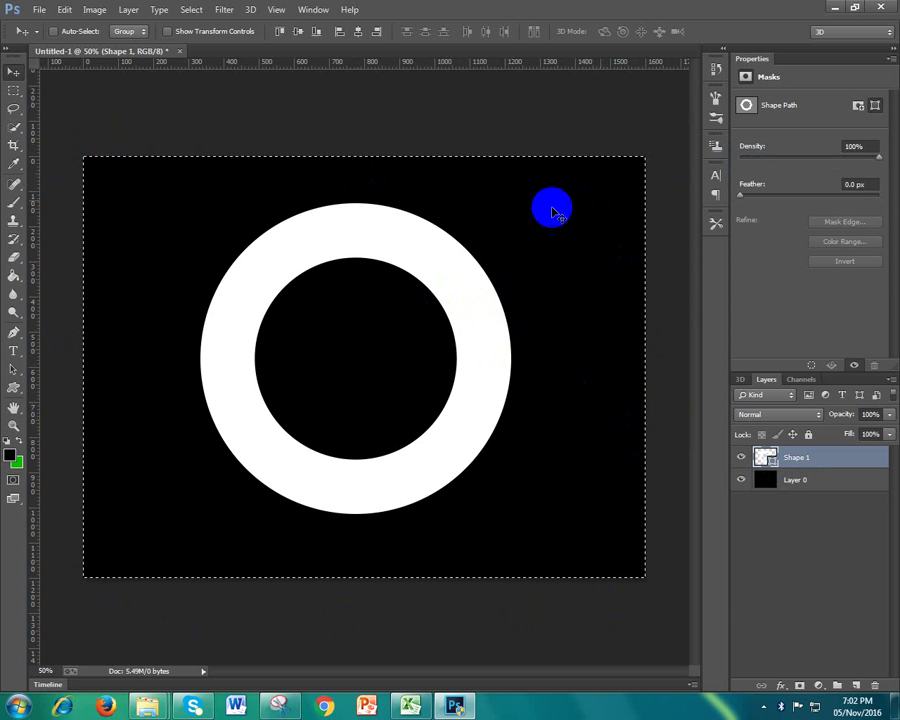
{"action": "left_click", "coordinate": [220, 366]}
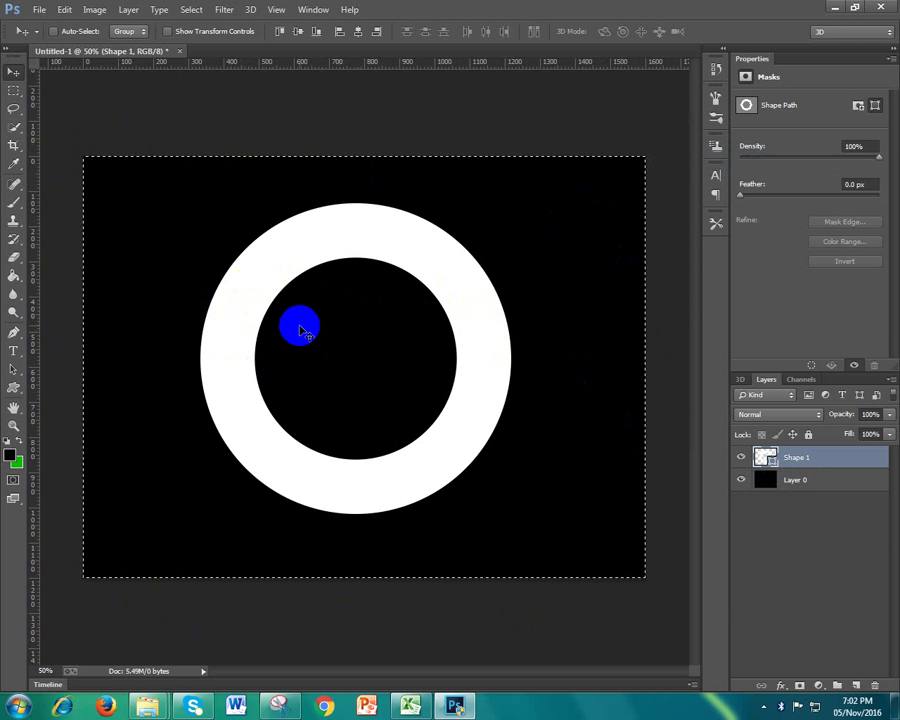
{"action": "left_click", "coordinate": [200, 394]}
{"action": "left_click", "coordinate": [279, 433]}
{"action": "left_click", "coordinate": [354, 241]}
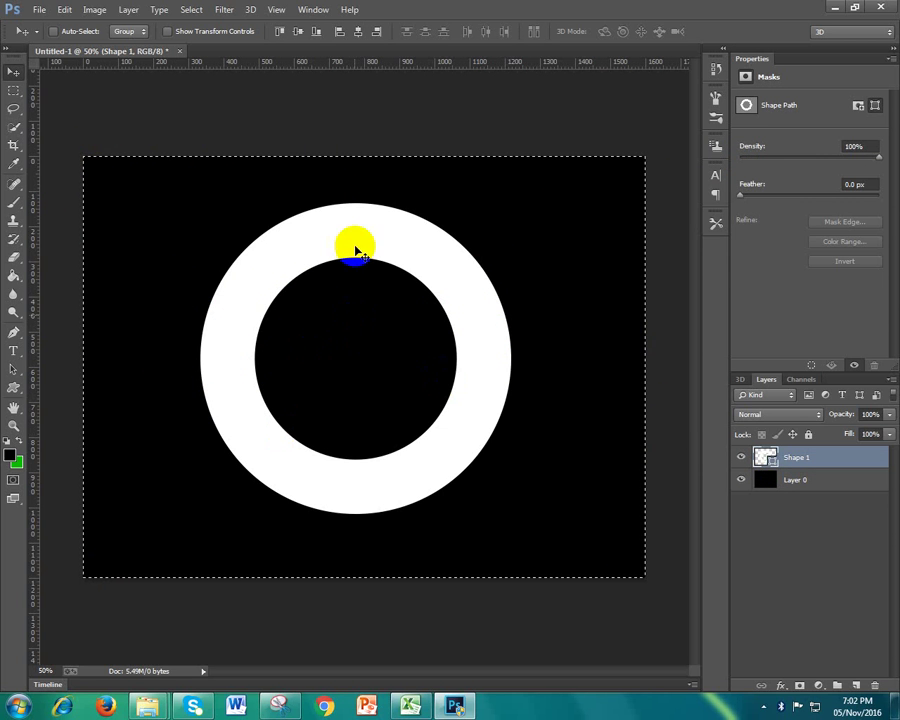
Rasterize the Shape 1 layer, select its ring pixels, then deselect with Ctrl+D
{"action": "left_click", "coordinate": [800, 458]}
{"action": "right_click", "coordinate": [805, 463]}
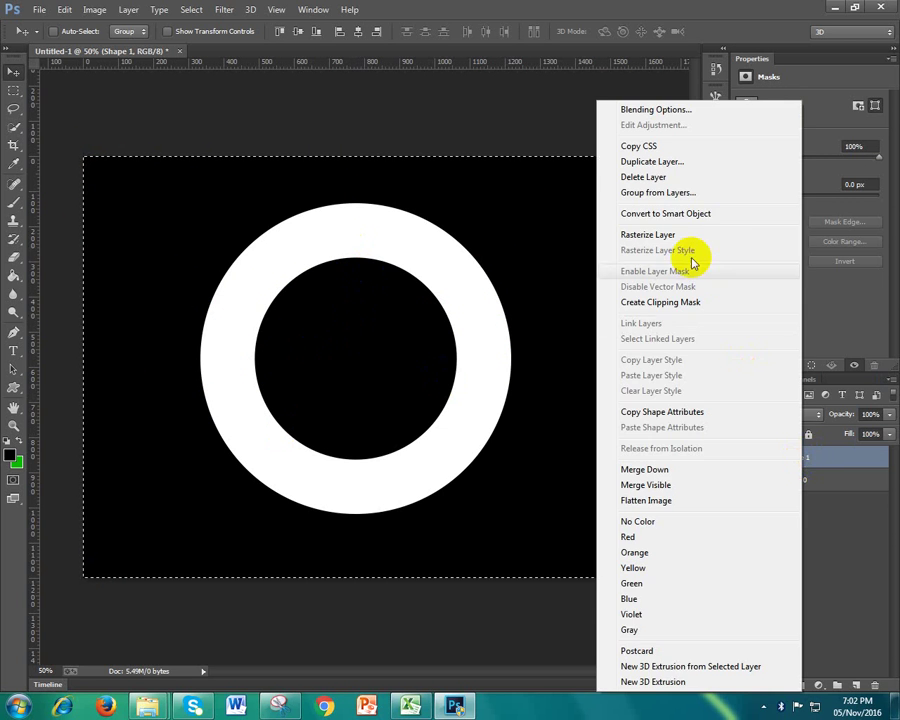
{"action": "left_click", "coordinate": [689, 235]}
{"action": "right_click", "coordinate": [765, 460]}
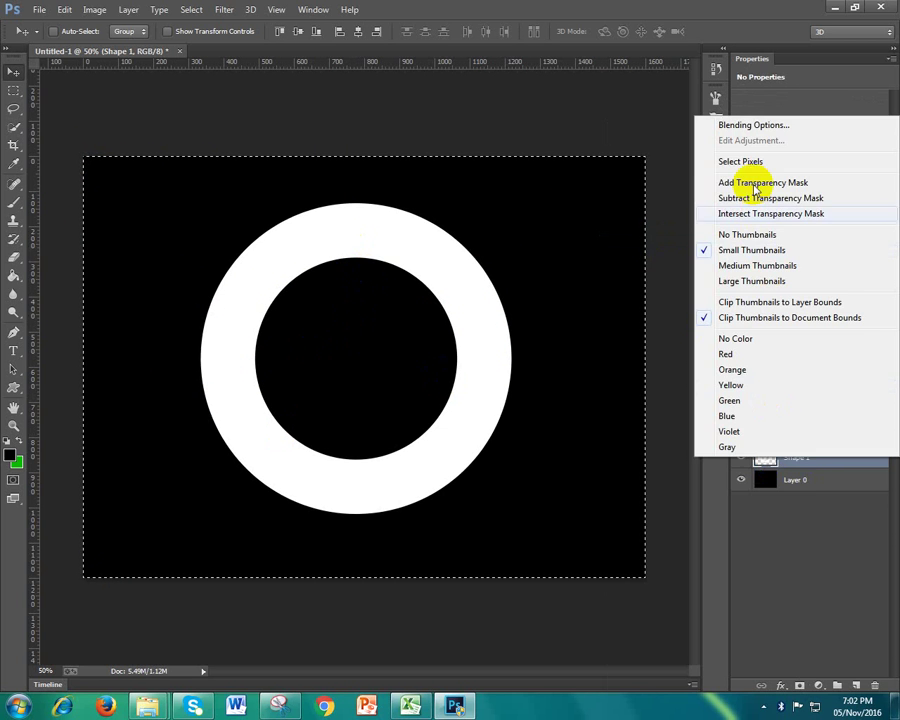
{"action": "left_click", "coordinate": [746, 161]}
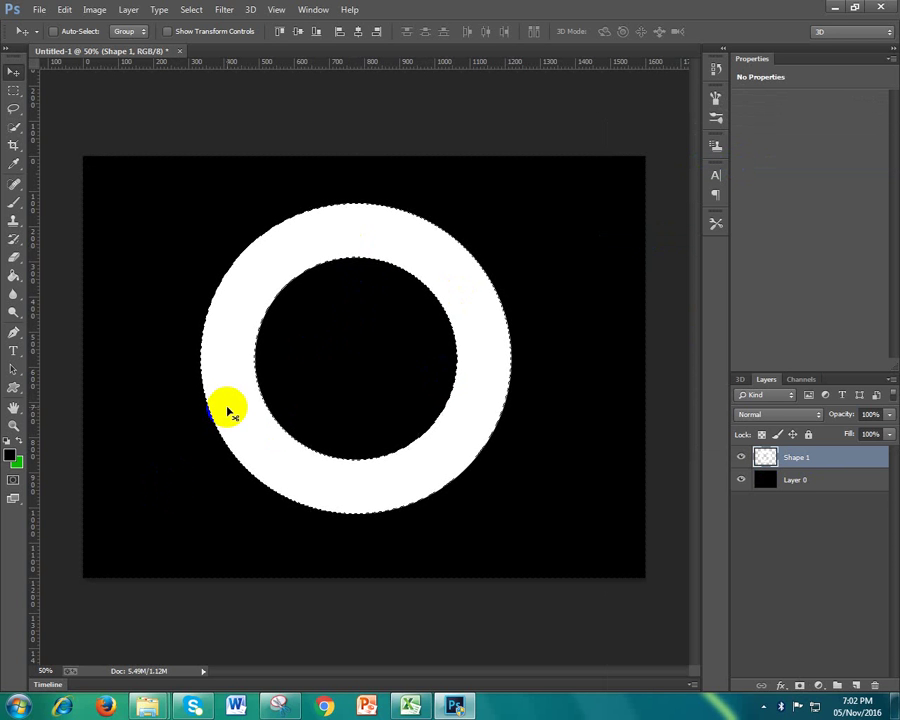
{"action": "key", "text": "ctrl+d"}
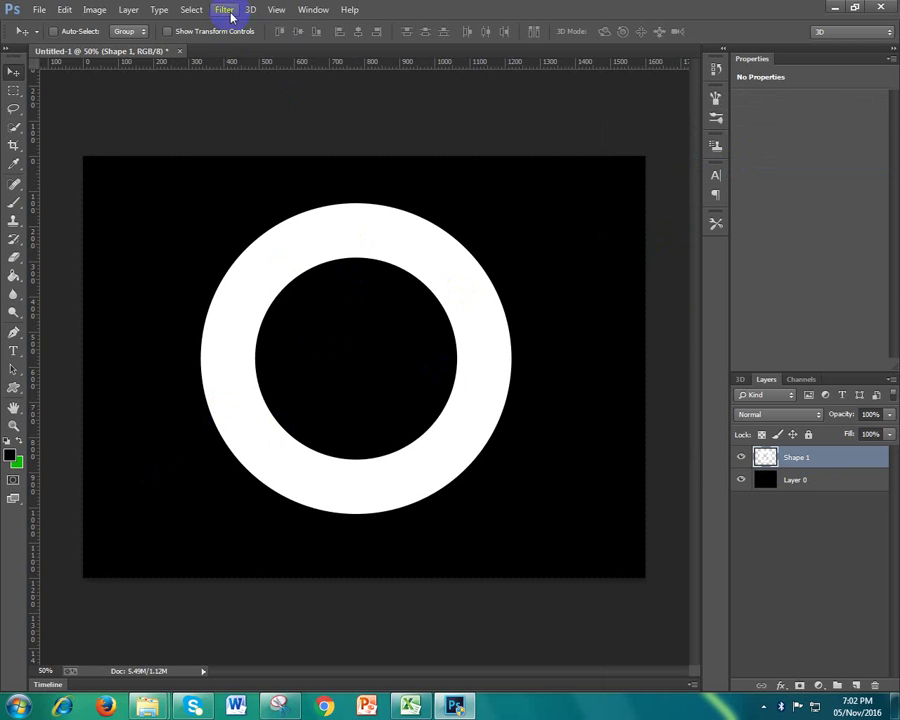
Check the Select menu without applying anything, then bring back Shape 1's layer options
{"action": "left_click", "coordinate": [192, 10]}
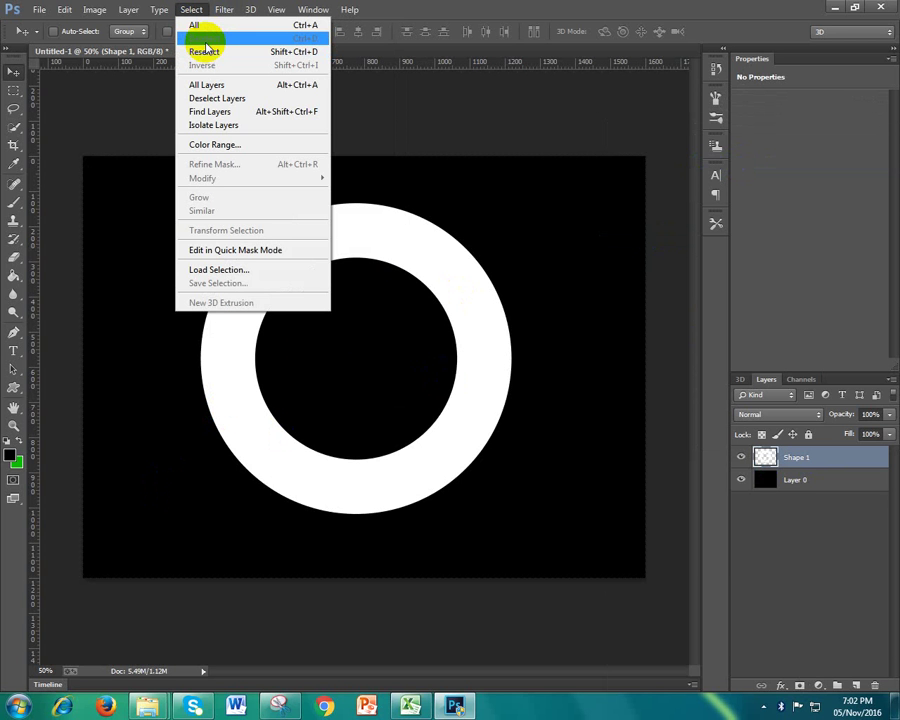
{"action": "left_click", "coordinate": [680, 87]}
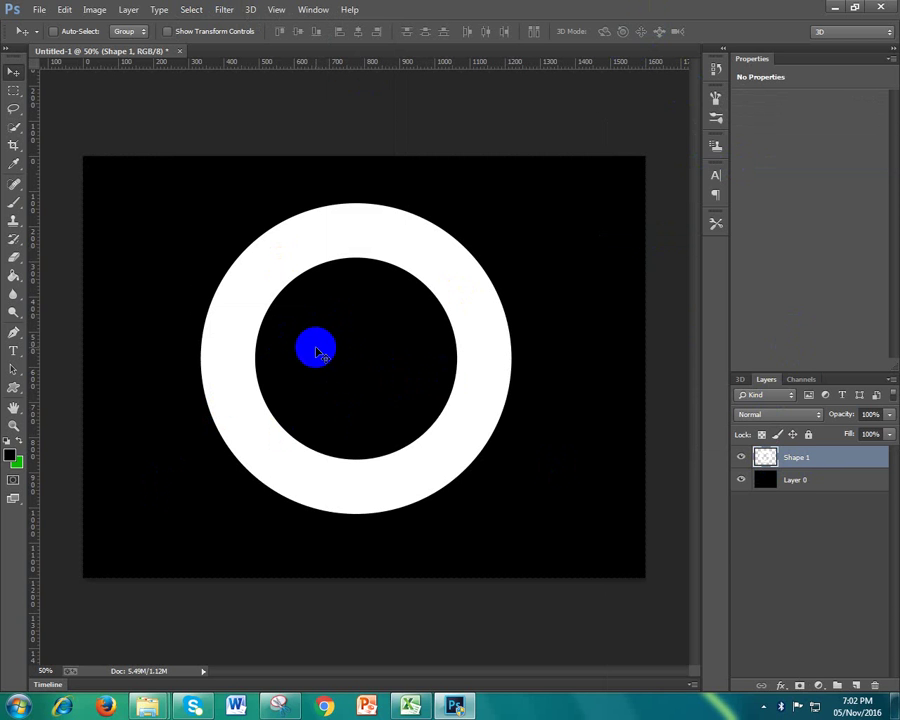
{"action": "left_click", "coordinate": [765, 457]}
{"action": "right_click", "coordinate": [808, 462]}
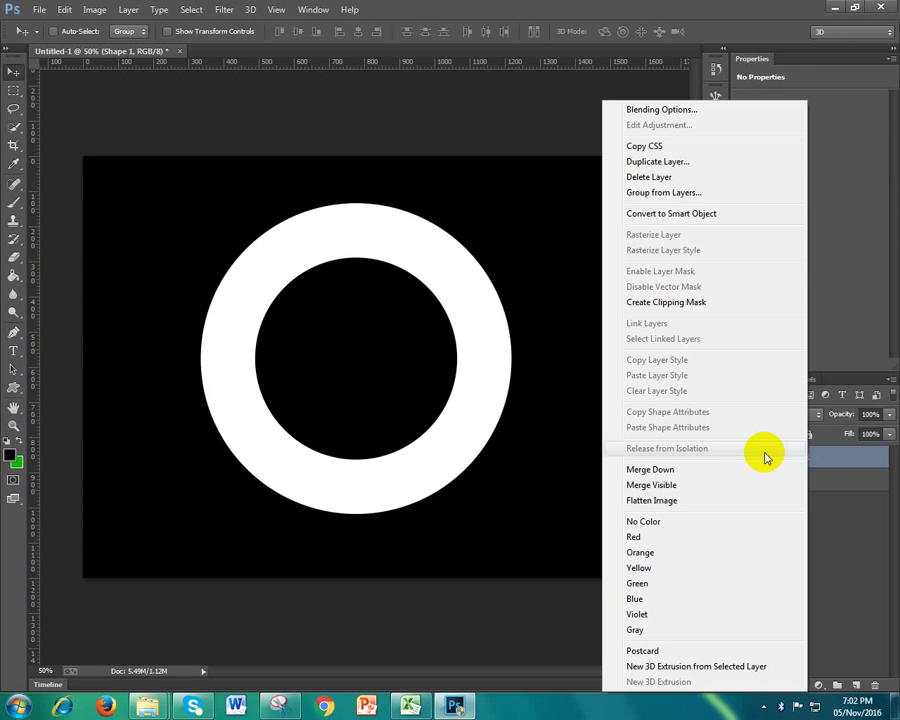
{"action": "left_click", "coordinate": [815, 464]}
{"action": "right_click", "coordinate": [787, 460]}
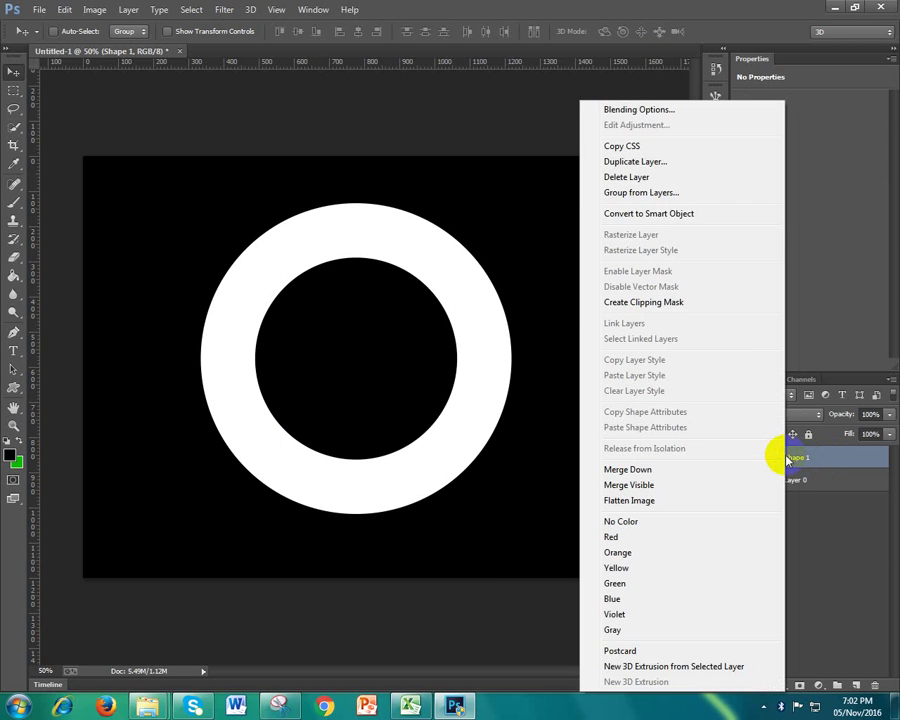
Open the ring's Blending Options in the Layer Style dialog
{"action": "left_click", "coordinate": [623, 110]}
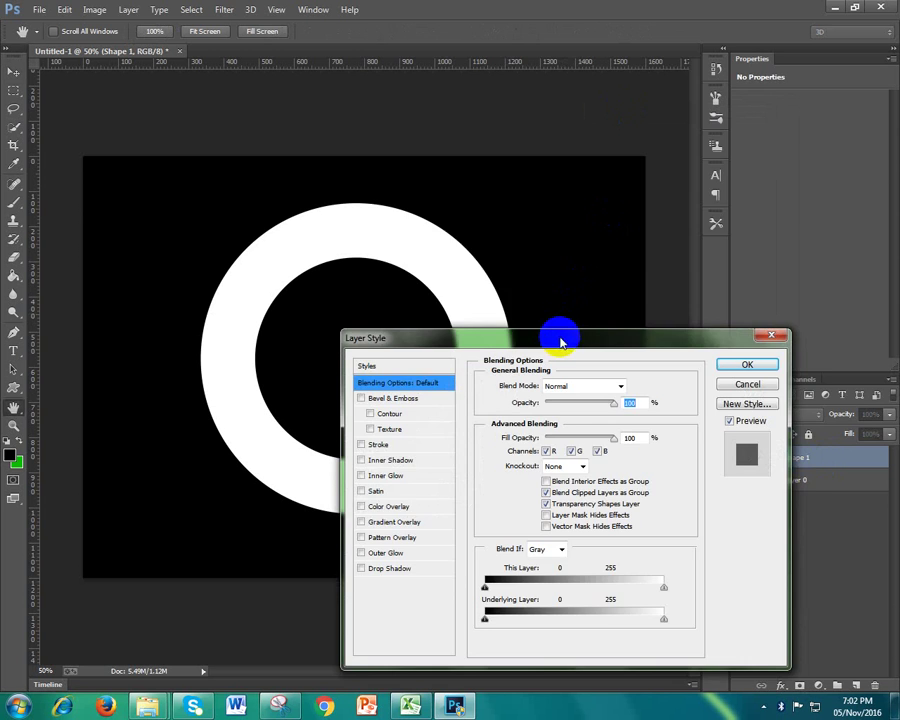
{"action": "mouse_move", "coordinate": [555, 341]}
{"action": "left_mouse_down"}
{"action": "mouse_move", "coordinate": [657, 76]}
{"action": "mouse_move", "coordinate": [637, 64]}
{"action": "left_mouse_up"}
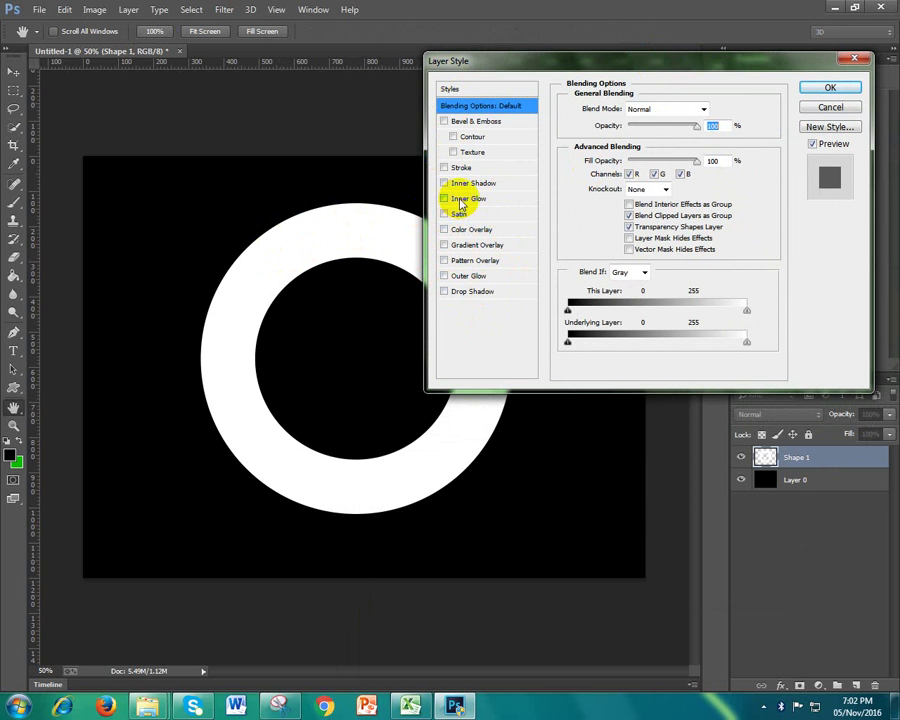
{"action": "left_click", "coordinate": [275, 207]}
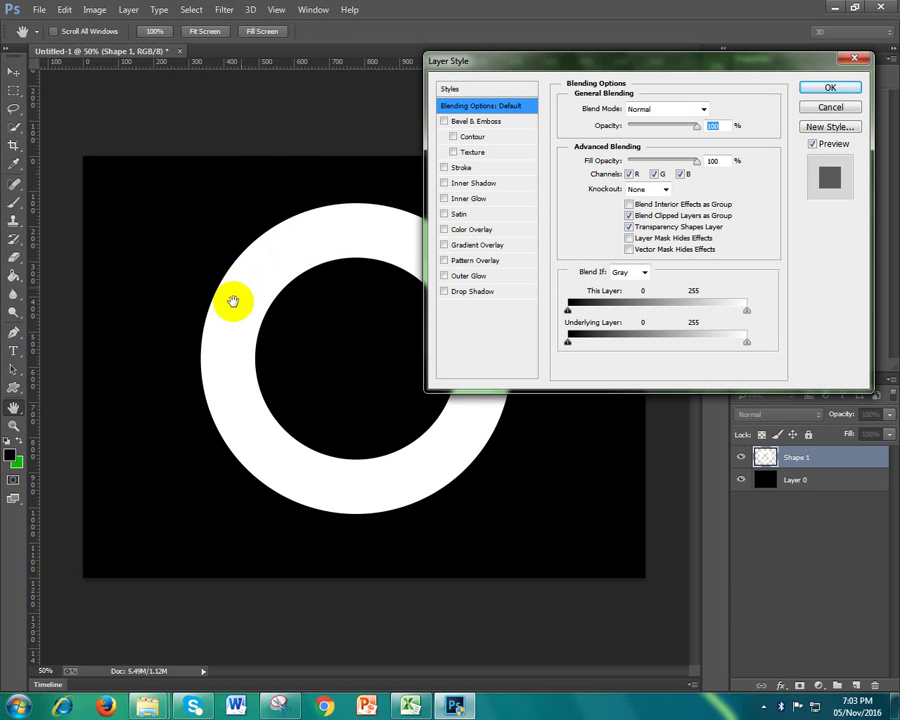
{"action": "left_click_drag", "start_coordinate": [256, 350], "coordinate": [257, 392]}
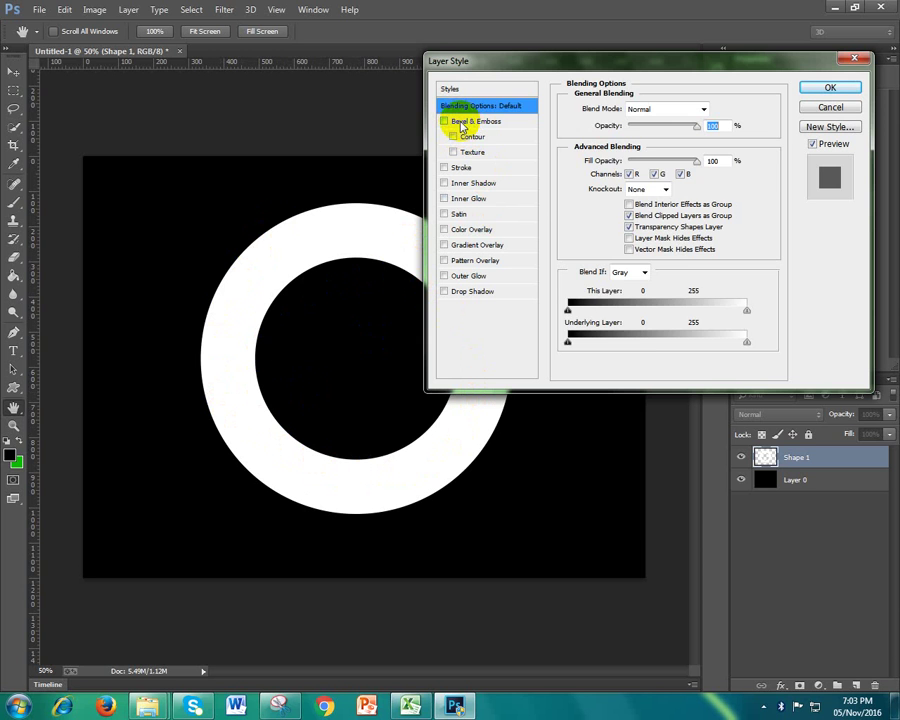
Enable Bevel & Emboss on the ring, trying Stroke but leaving it off
{"action": "left_click", "coordinate": [462, 124]}
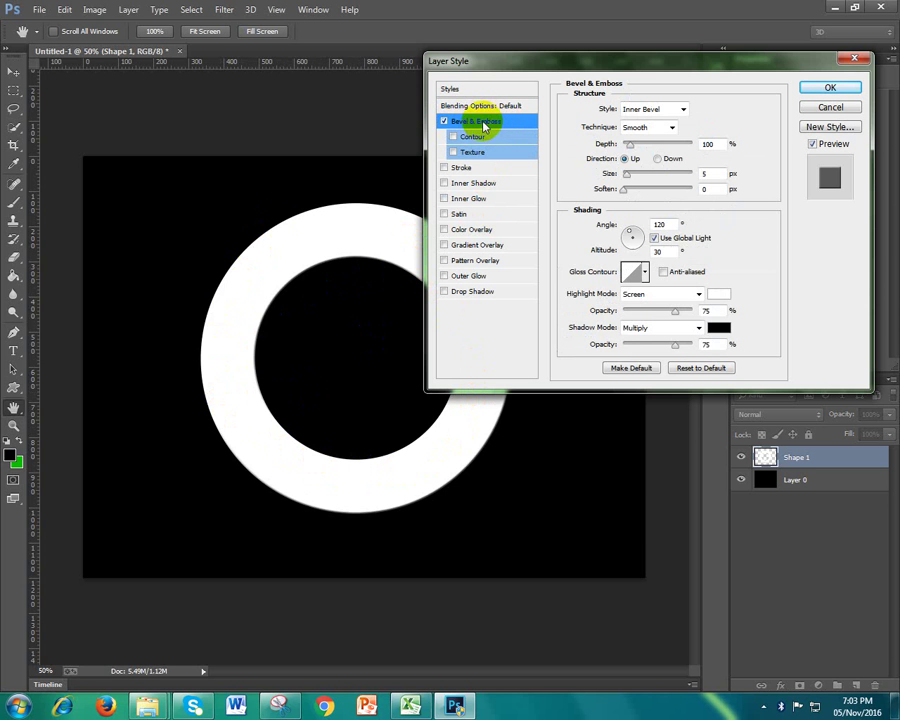
{"action": "left_click", "coordinate": [436, 124]}
{"action": "left_click", "coordinate": [443, 124]}
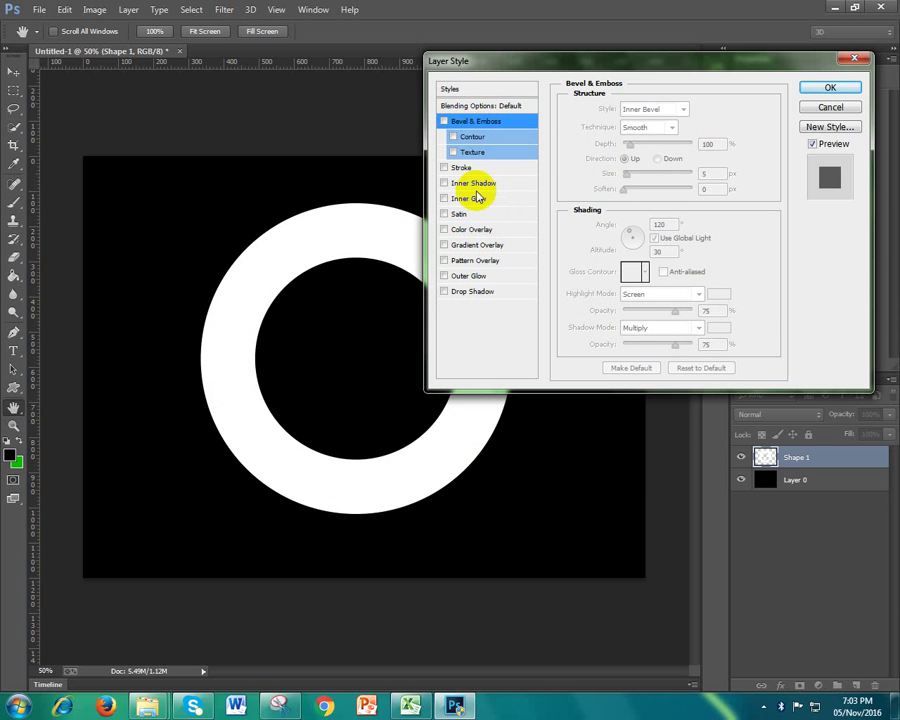
{"action": "left_click", "coordinate": [458, 168]}
{"action": "left_click", "coordinate": [445, 122]}
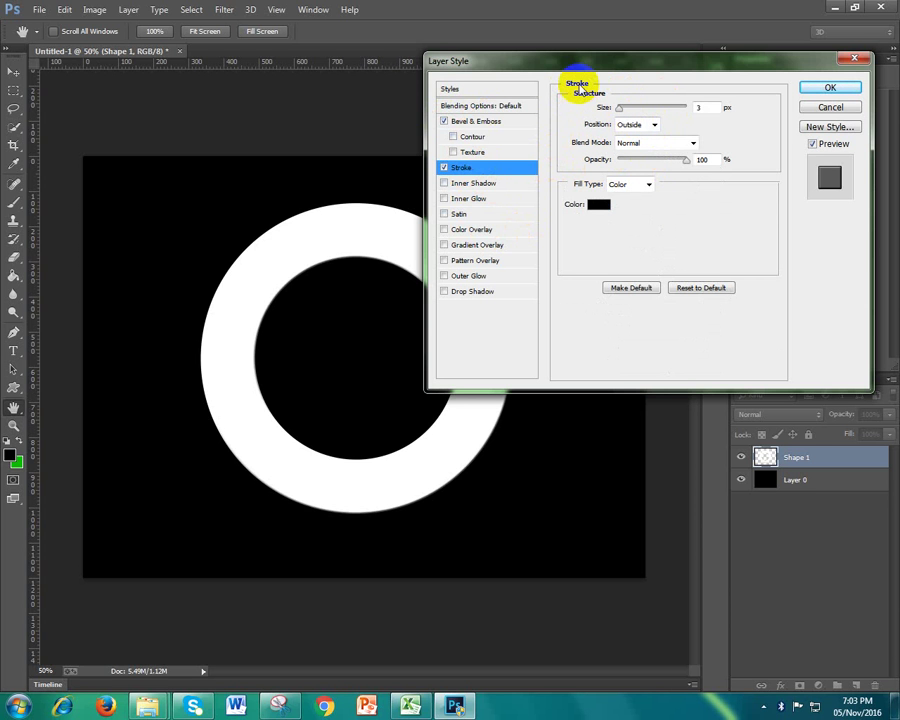
{"action": "left_click", "coordinate": [444, 168]}
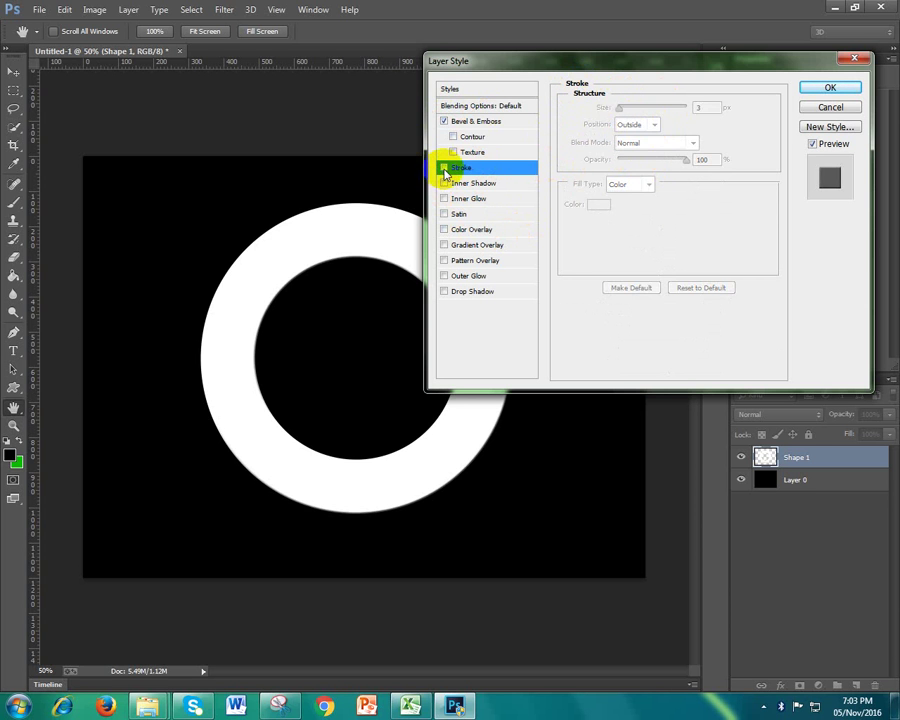
{"action": "left_click", "coordinate": [476, 122]}
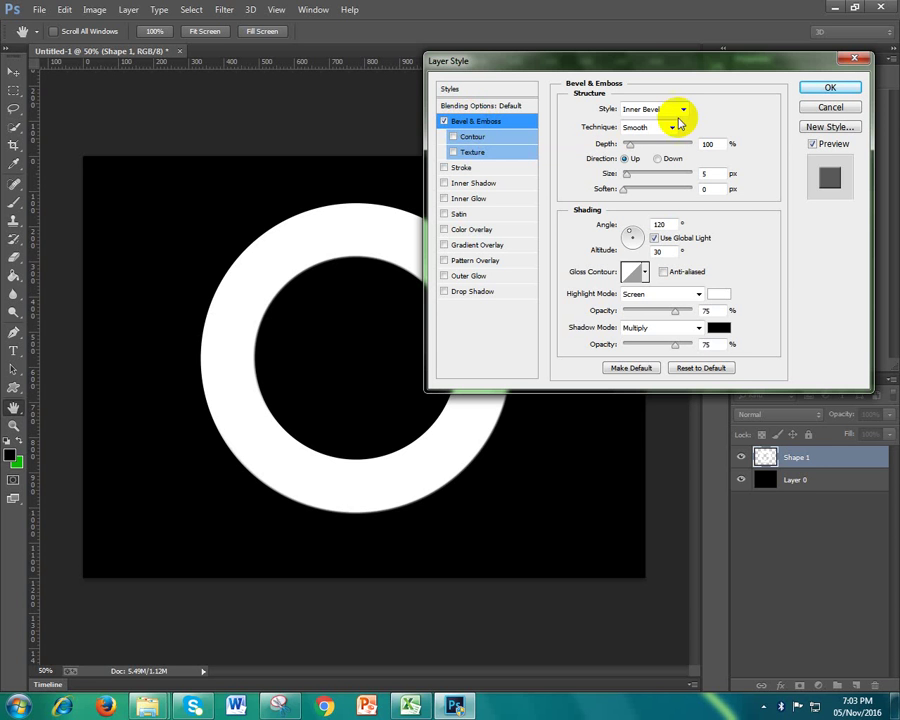
Set the bevel Depth to 949%, Size 13 px and Soften 16 px
{"action": "left_click", "coordinate": [641, 57]}
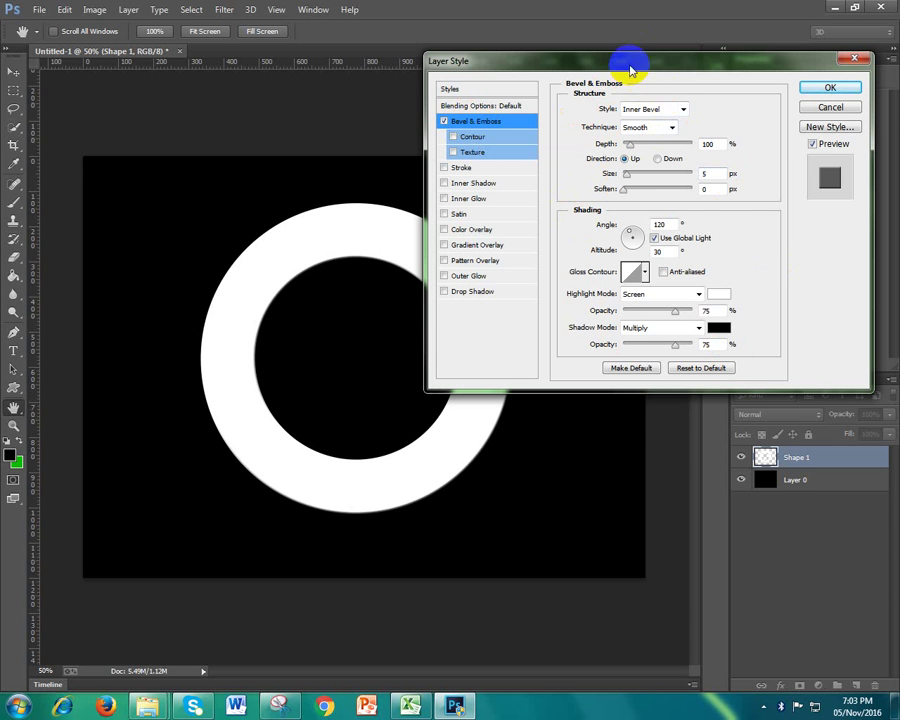
{"action": "left_click_drag", "start_coordinate": [641, 57], "coordinate": [669, 13]}
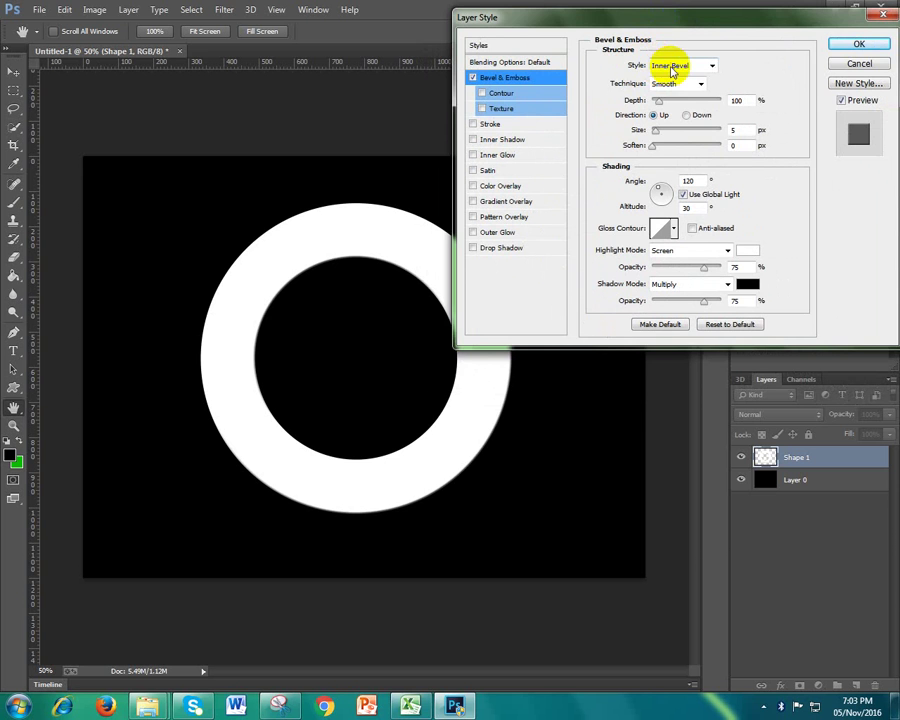
{"action": "left_click", "coordinate": [672, 36]}
{"action": "left_click_drag", "start_coordinate": [669, 28], "coordinate": [656, 224]}
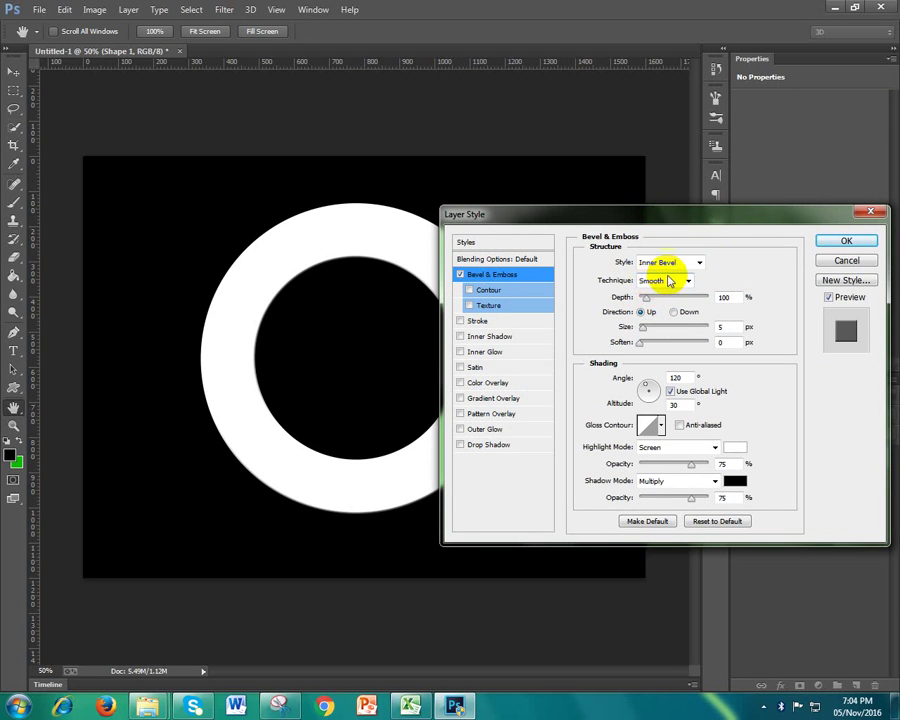
{"action": "left_click_drag", "start_coordinate": [648, 298], "coordinate": [704, 297]}
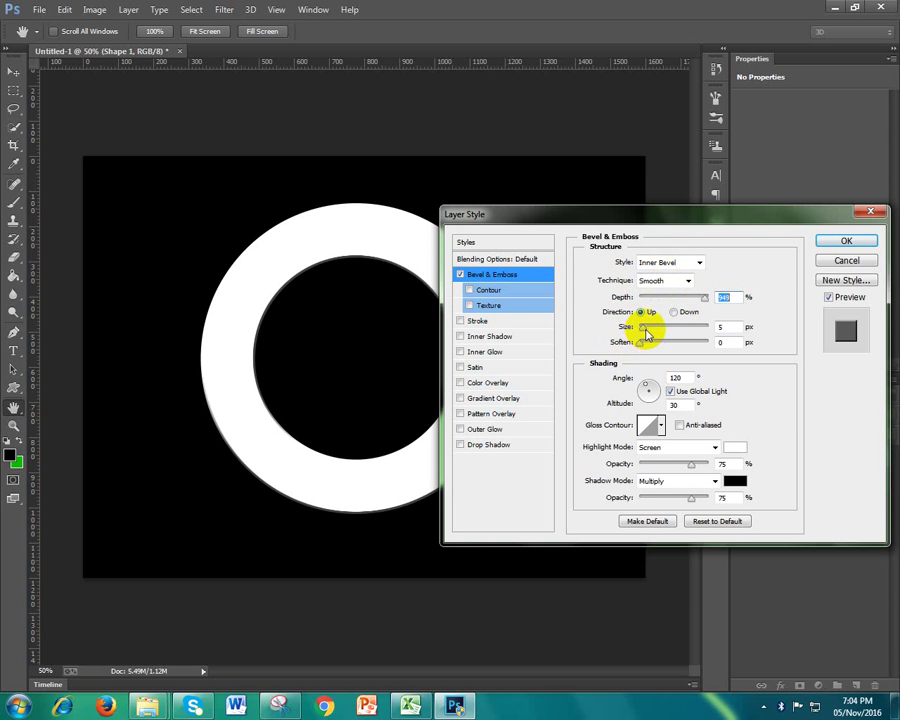
{"action": "mouse_move", "coordinate": [647, 335]}
{"action": "left_mouse_down"}
{"action": "mouse_move", "coordinate": [707, 331]}
{"action": "mouse_move", "coordinate": [669, 329]}
{"action": "mouse_move", "coordinate": [648, 340]}
{"action": "left_mouse_up"}
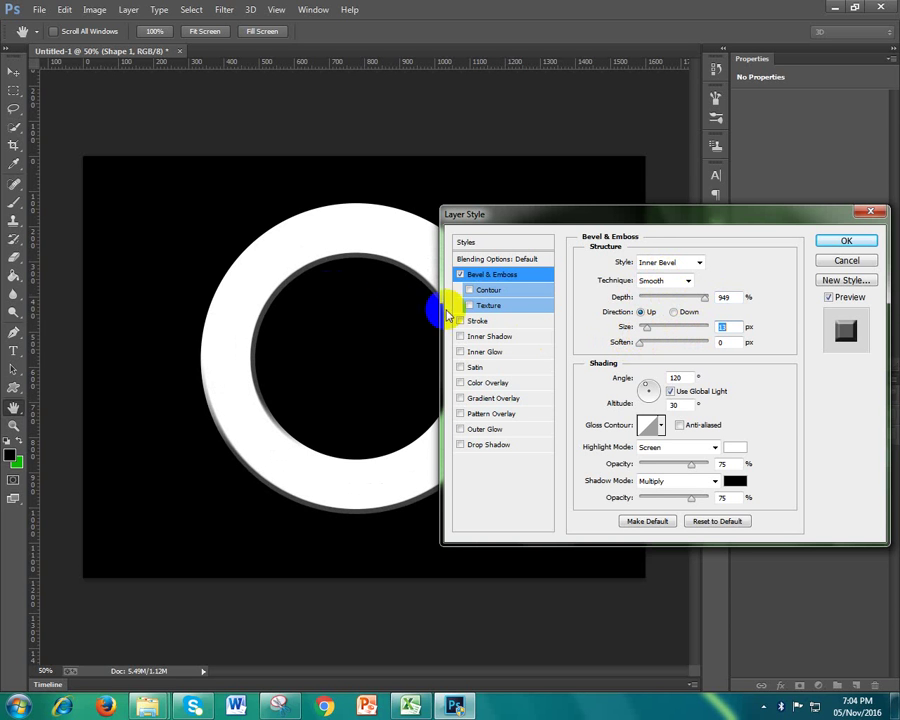
{"action": "mouse_move", "coordinate": [433, 305]}
{"action": "left_mouse_down"}
{"action": "mouse_move", "coordinate": [301, 217]}
{"action": "mouse_move", "coordinate": [261, 317]}
{"action": "mouse_move", "coordinate": [260, 415]}
{"action": "mouse_move", "coordinate": [245, 375]}
{"action": "left_mouse_up"}
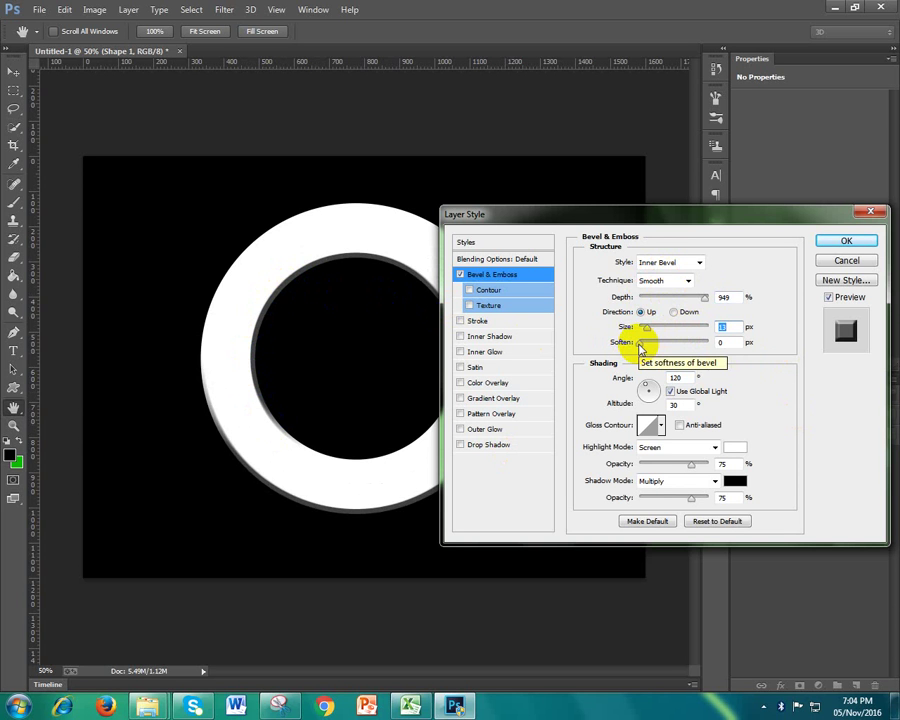
{"action": "left_click_drag", "start_coordinate": [641, 345], "coordinate": [723, 343]}
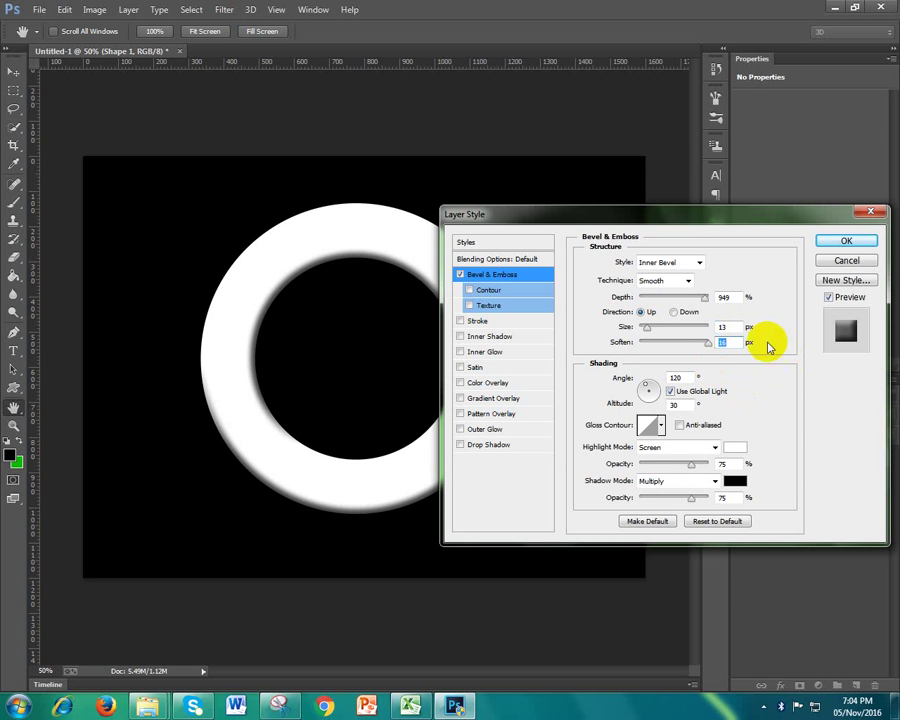
{"action": "left_click_drag", "start_coordinate": [708, 343], "coordinate": [630, 350]}
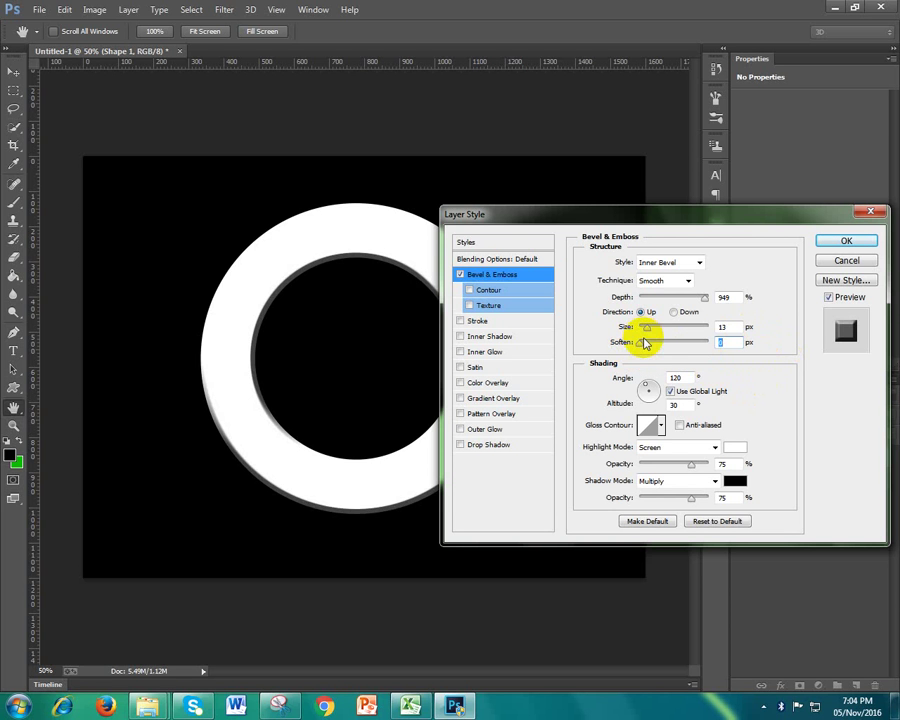
{"action": "left_click_drag", "start_coordinate": [643, 345], "coordinate": [710, 342]}
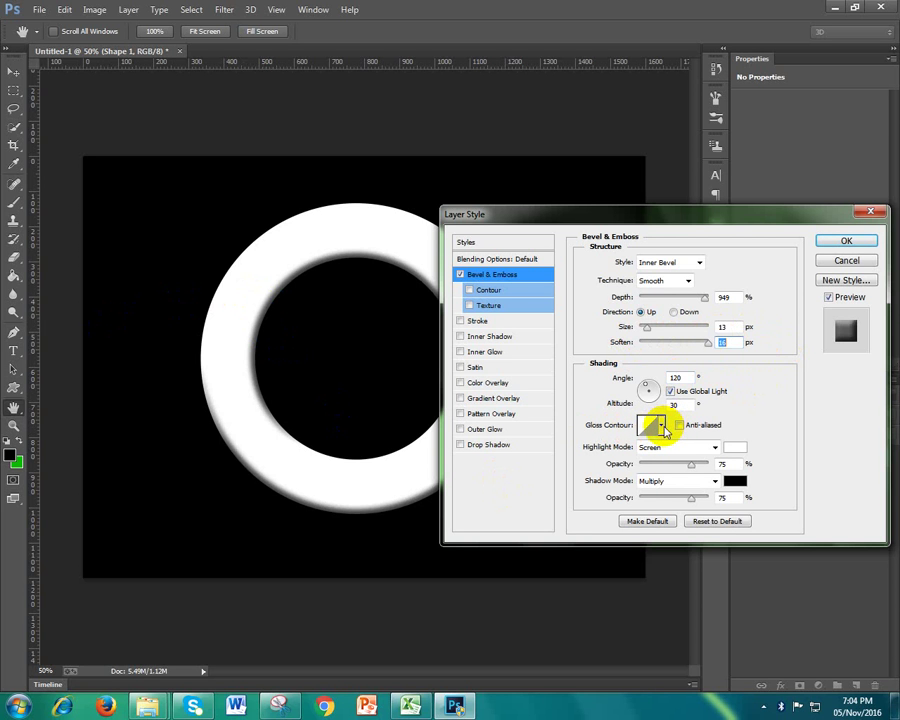
Apply the Ring gloss contour and raise Highlight and Shadow opacity to 100%
{"action": "left_click", "coordinate": [661, 426]}
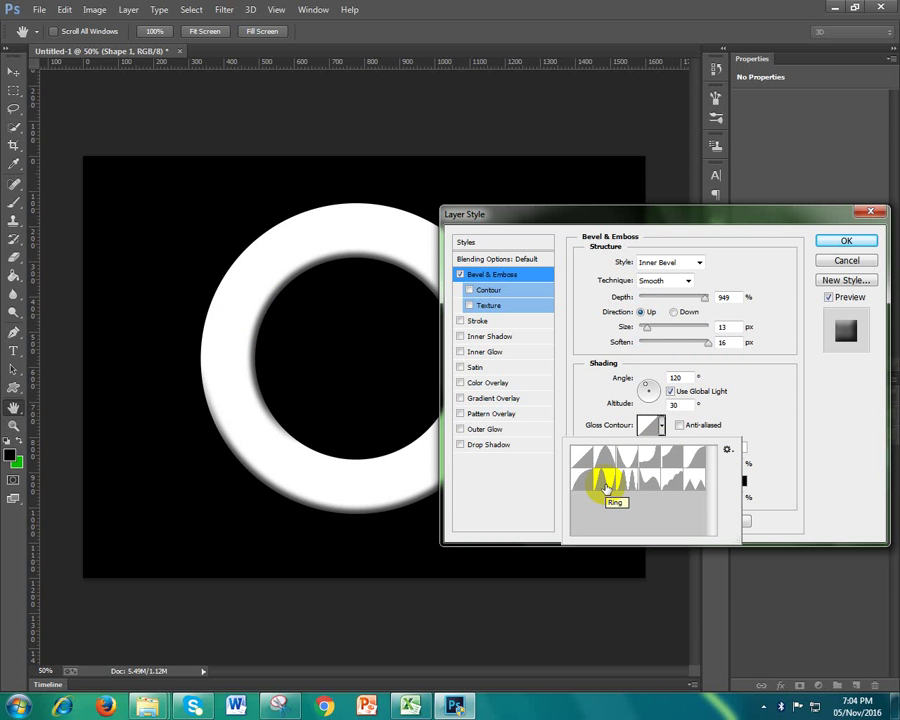
{"action": "left_click", "coordinate": [605, 485]}
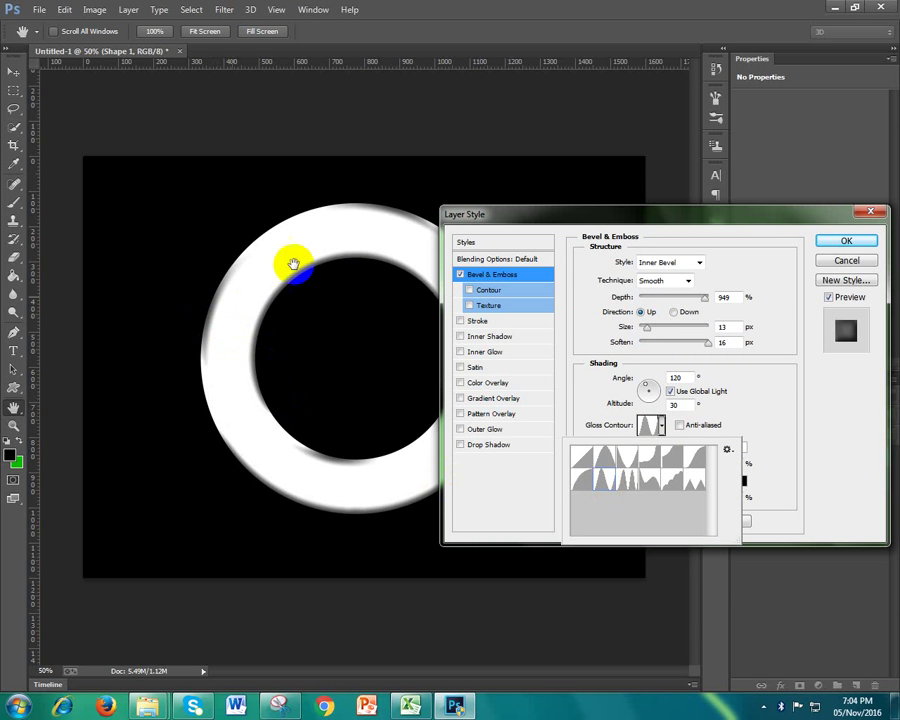
{"action": "left_click_drag", "start_coordinate": [409, 212], "coordinate": [320, 382]}
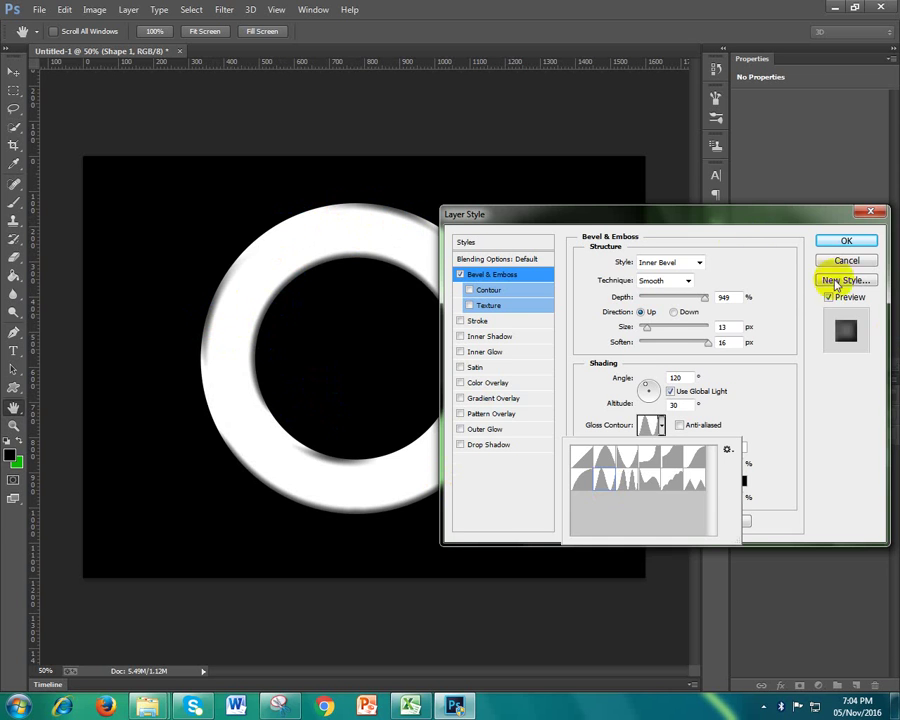
{"action": "left_click_drag", "start_coordinate": [718, 228], "coordinate": [763, 111]}
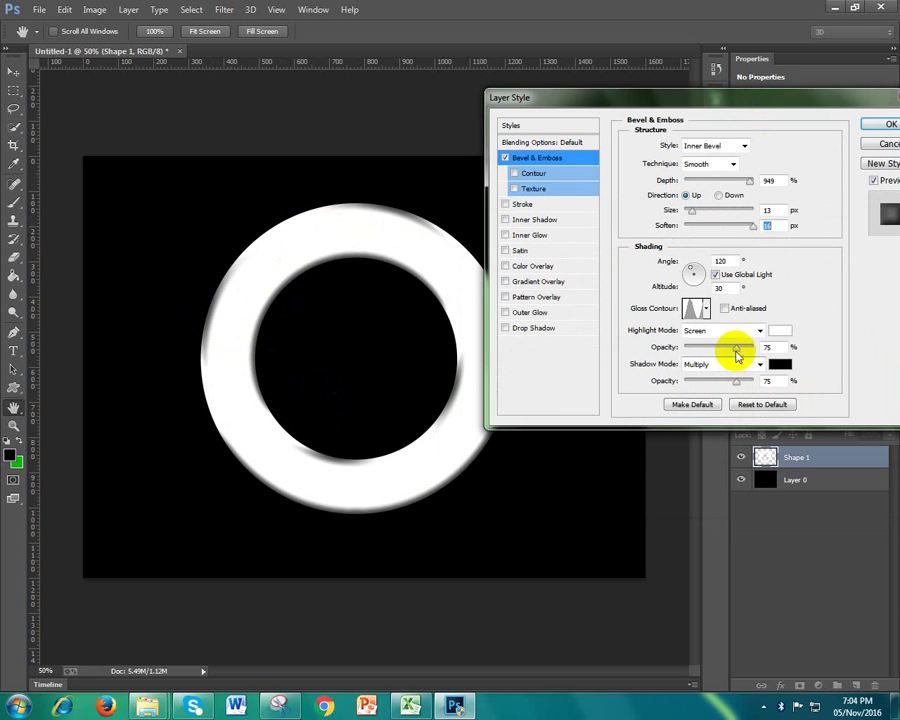
{"action": "mouse_move", "coordinate": [737, 346]}
{"action": "left_mouse_down"}
{"action": "mouse_move", "coordinate": [692, 350]}
{"action": "mouse_move", "coordinate": [730, 314]}
{"action": "left_mouse_up"}
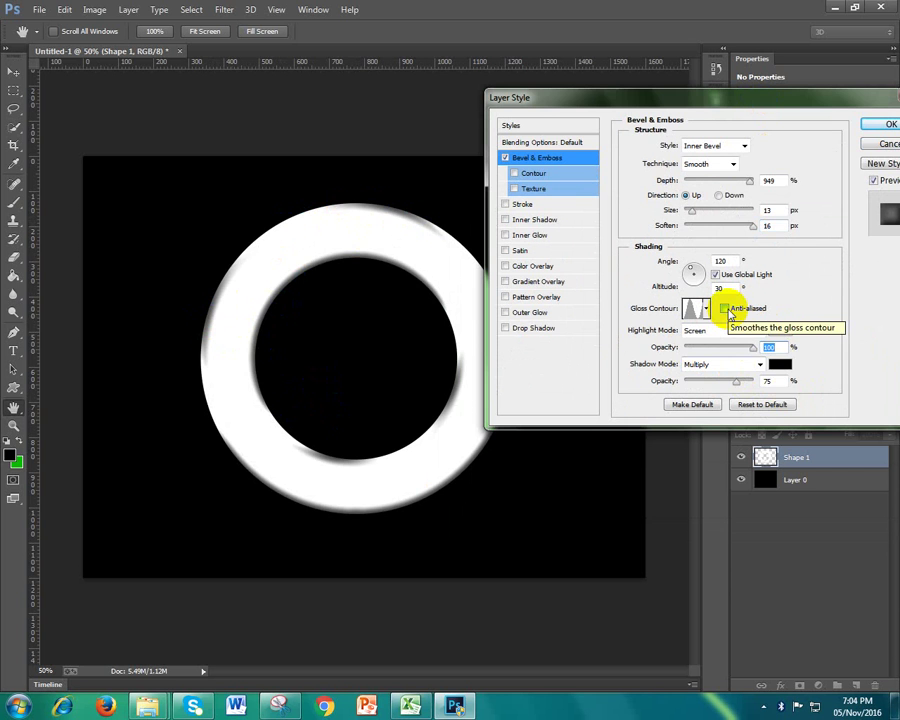
{"action": "left_click_drag", "start_coordinate": [740, 385], "coordinate": [796, 388]}
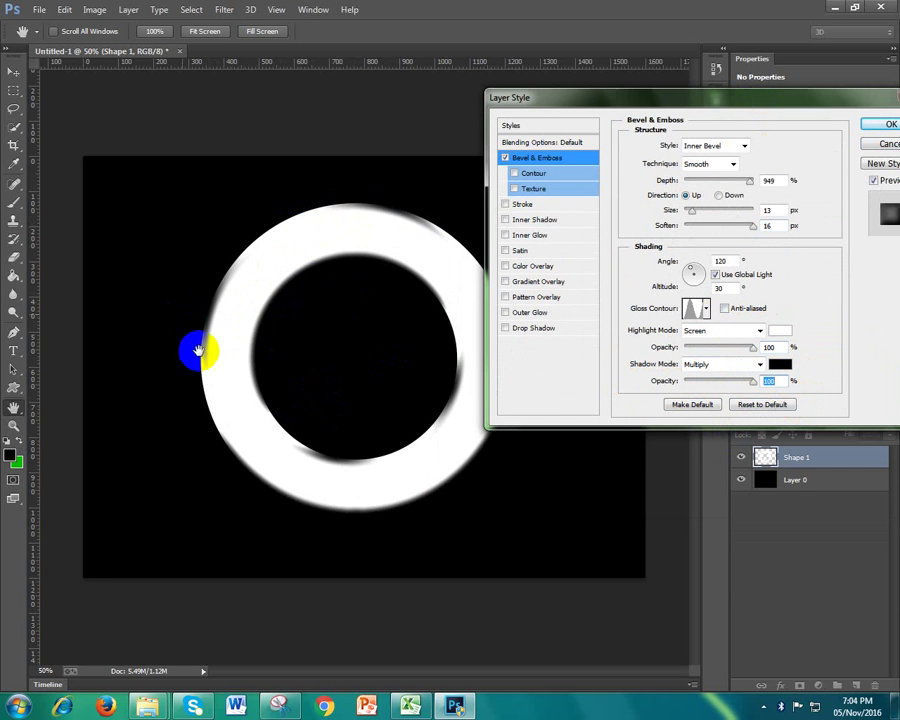
Add an Angle-style Gradient Overlay to Shape 1 and open its gradient in the Gradient Editor
{"action": "left_click", "coordinate": [524, 283]}
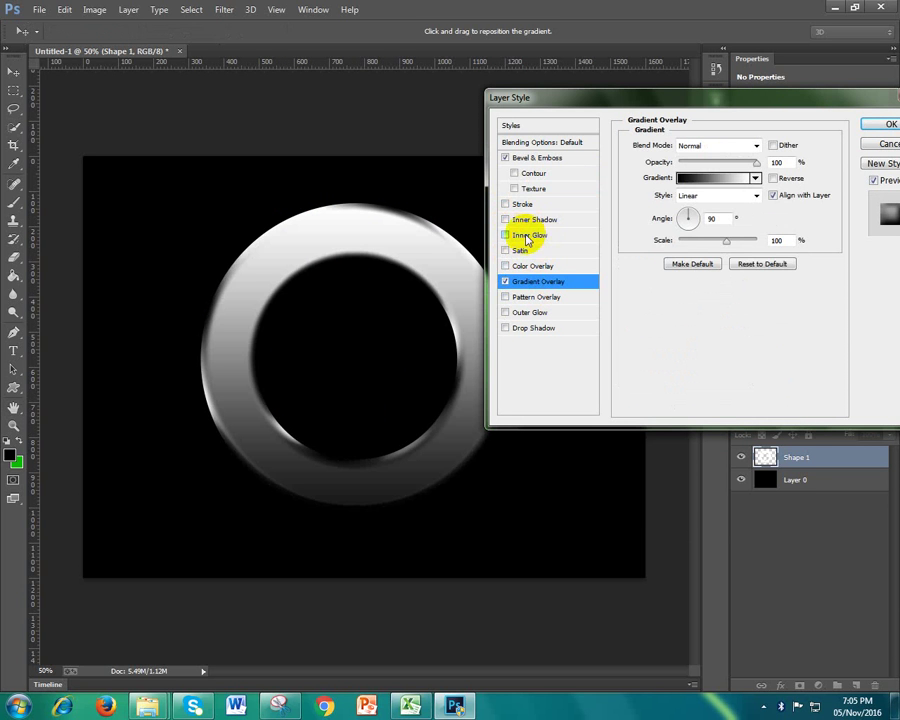
{"action": "left_click_drag", "start_coordinate": [331, 278], "coordinate": [333, 295]}
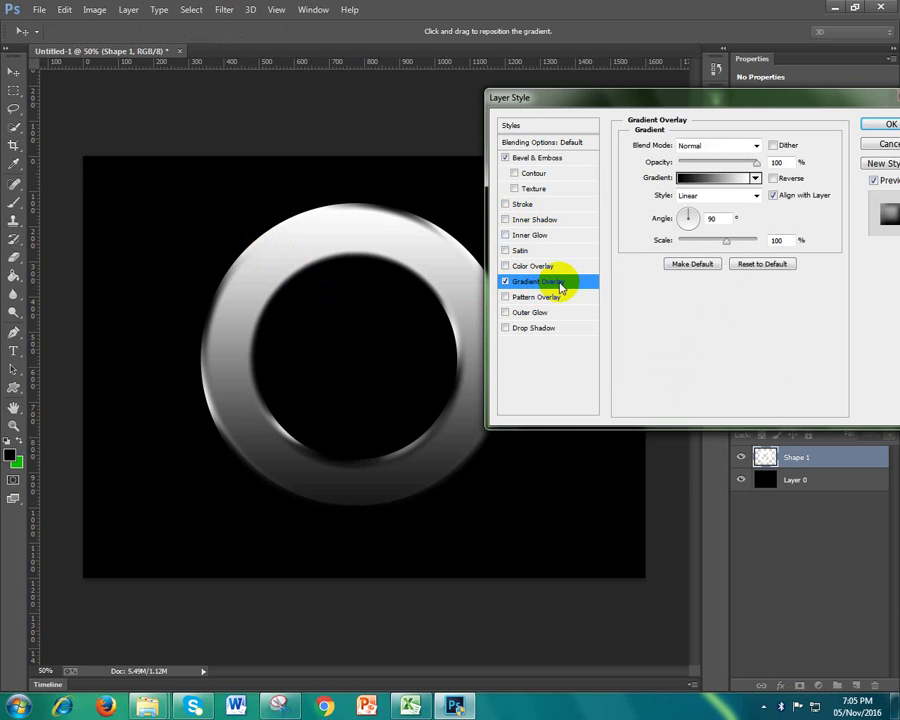
{"action": "left_click", "coordinate": [698, 197]}
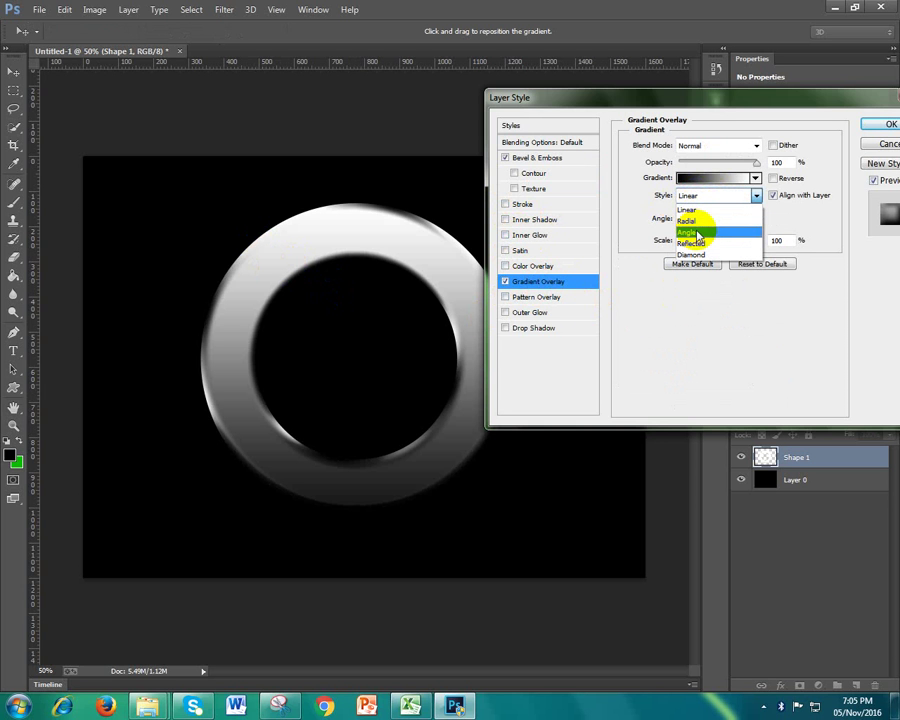
{"action": "left_click", "coordinate": [697, 233]}
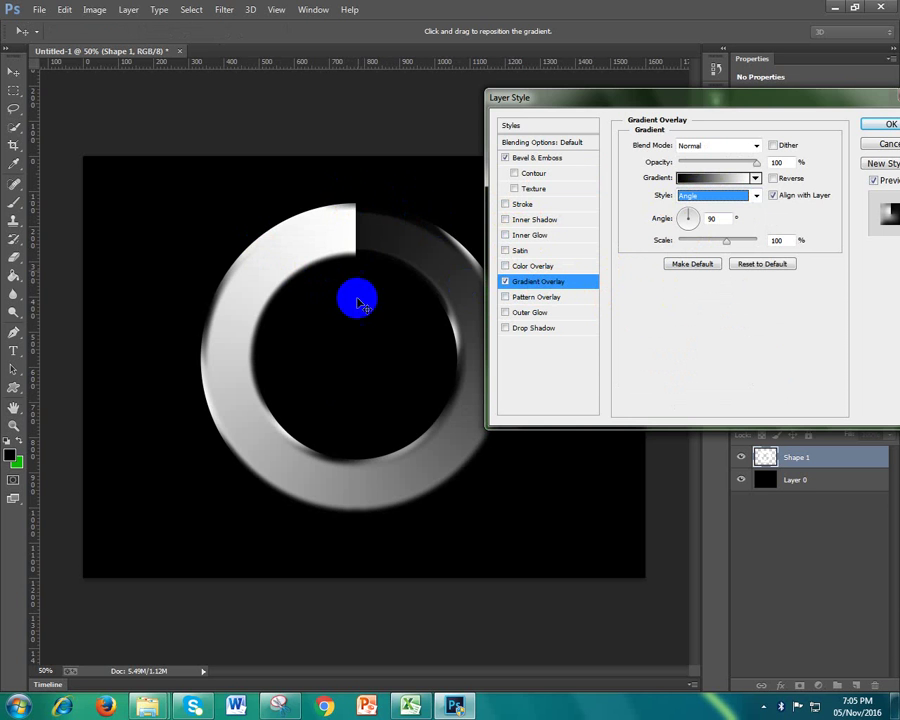
{"action": "left_click", "coordinate": [705, 183]}
{"action": "mouse_move", "coordinate": [428, 151]}
{"action": "left_mouse_down"}
{"action": "mouse_move", "coordinate": [462, 14]}
{"action": "mouse_move", "coordinate": [455, 17]}
{"action": "left_mouse_up"}
Add extra colour stops under the angle gradient bar, removing one stray stop
{"action": "left_click", "coordinate": [391, 251]}
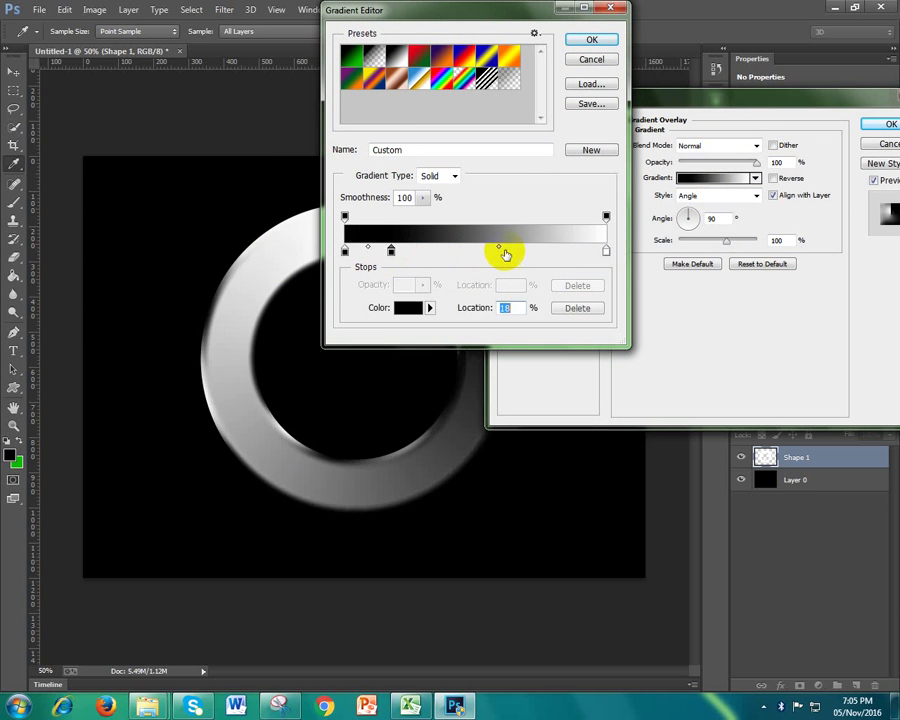
{"action": "left_click", "coordinate": [505, 251]}
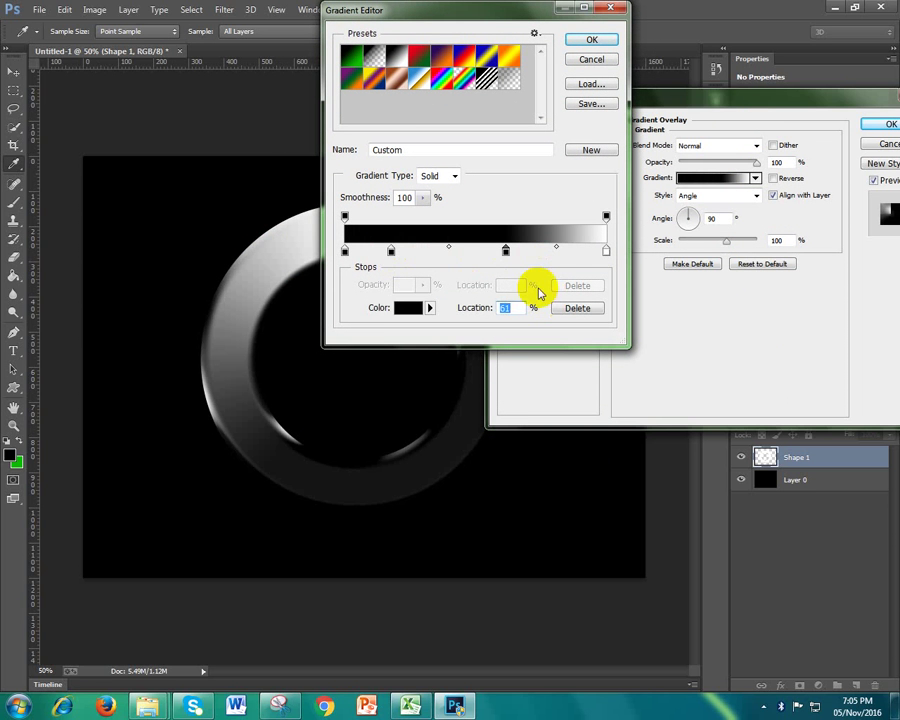
{"action": "left_click", "coordinate": [435, 252]}
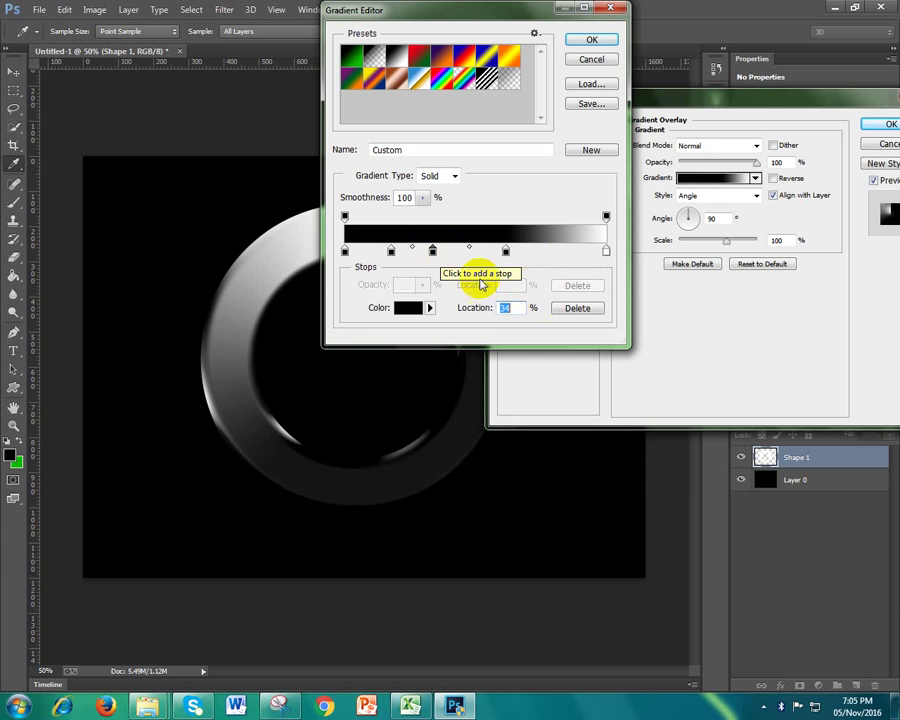
{"action": "left_click", "coordinate": [432, 251]}
{"action": "left_click", "coordinate": [578, 308]}
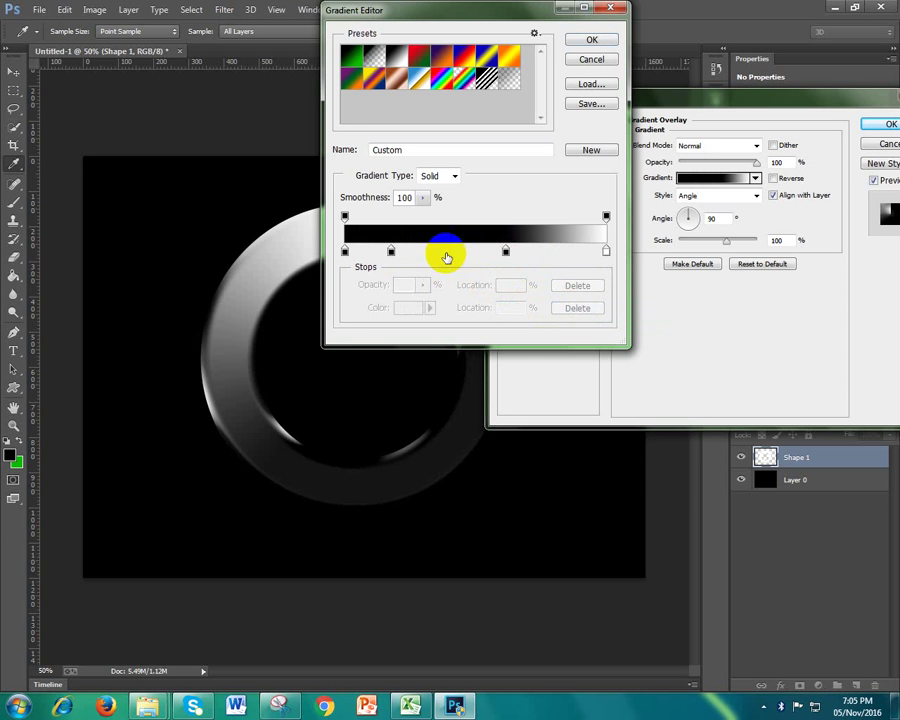
Move the black stops from 18% and 61% to locations 30% and 40%
{"action": "left_click", "coordinate": [391, 252]}
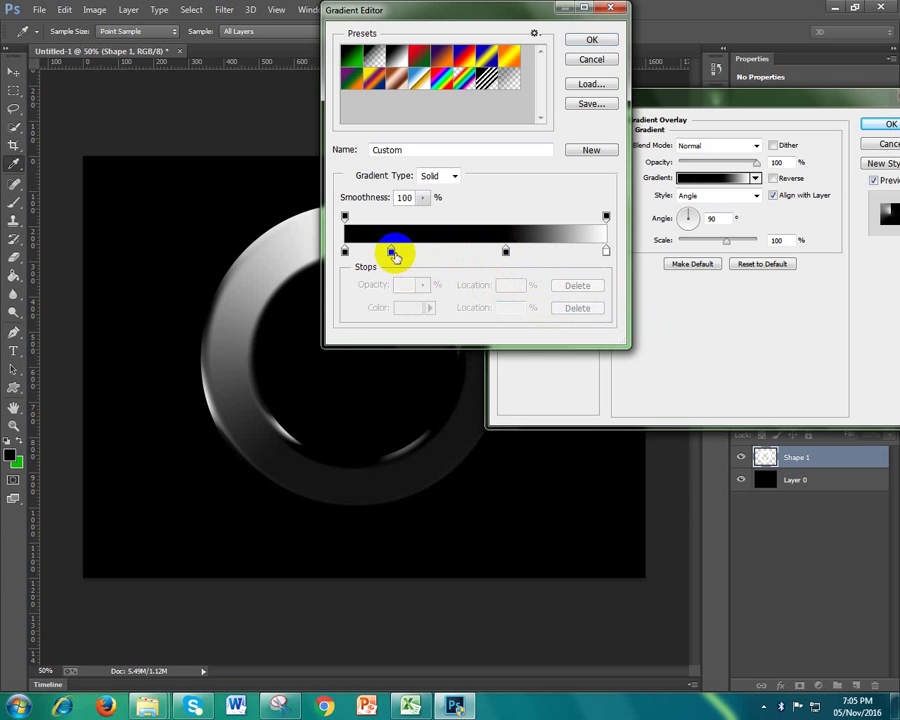
{"action": "left_click", "coordinate": [518, 308]}
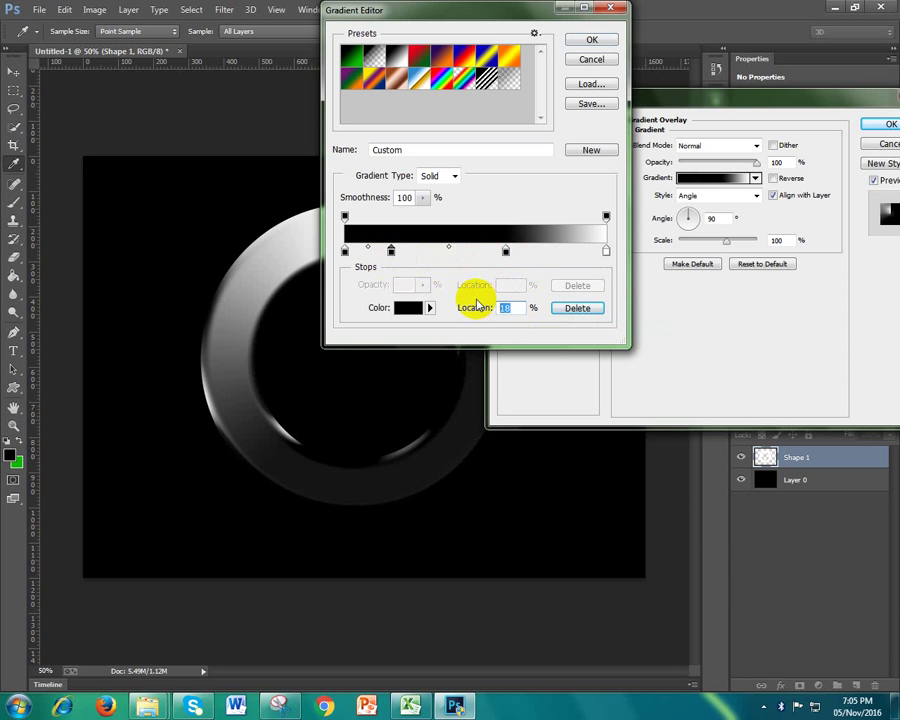
{"action": "type", "text": "30"}
{"action": "left_click", "coordinate": [505, 250]}
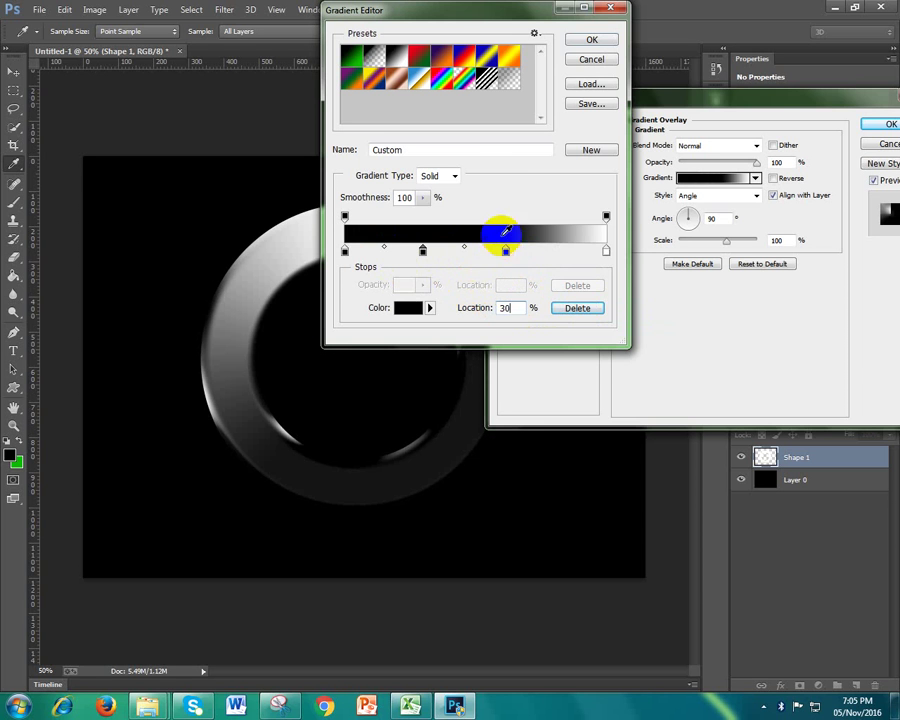
{"action": "left_click", "coordinate": [510, 308]}
{"action": "double_click", "coordinate": [506, 308]}
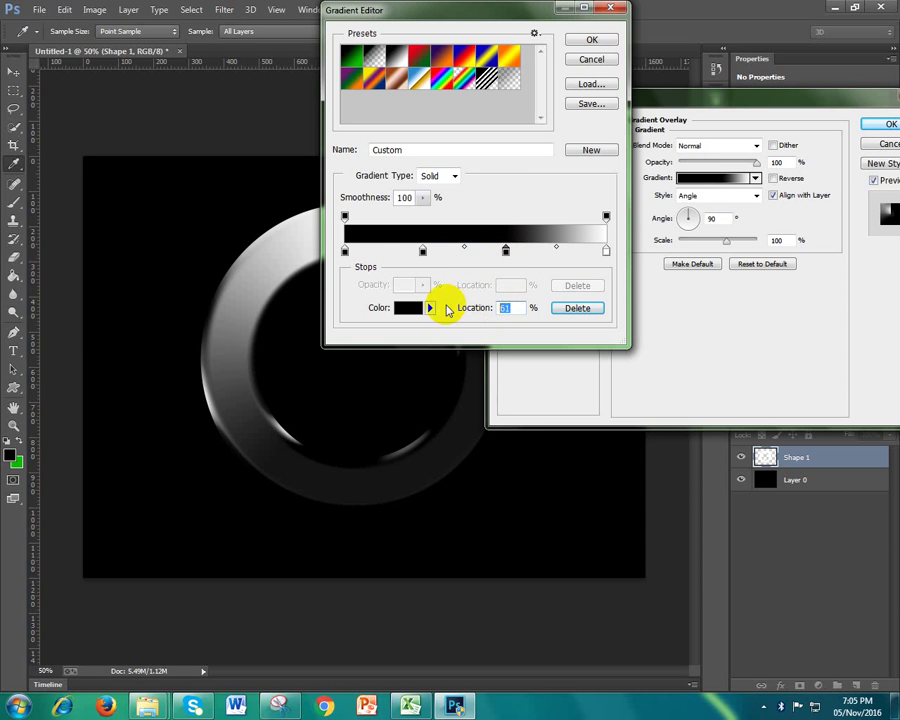
{"action": "type", "text": "40"}
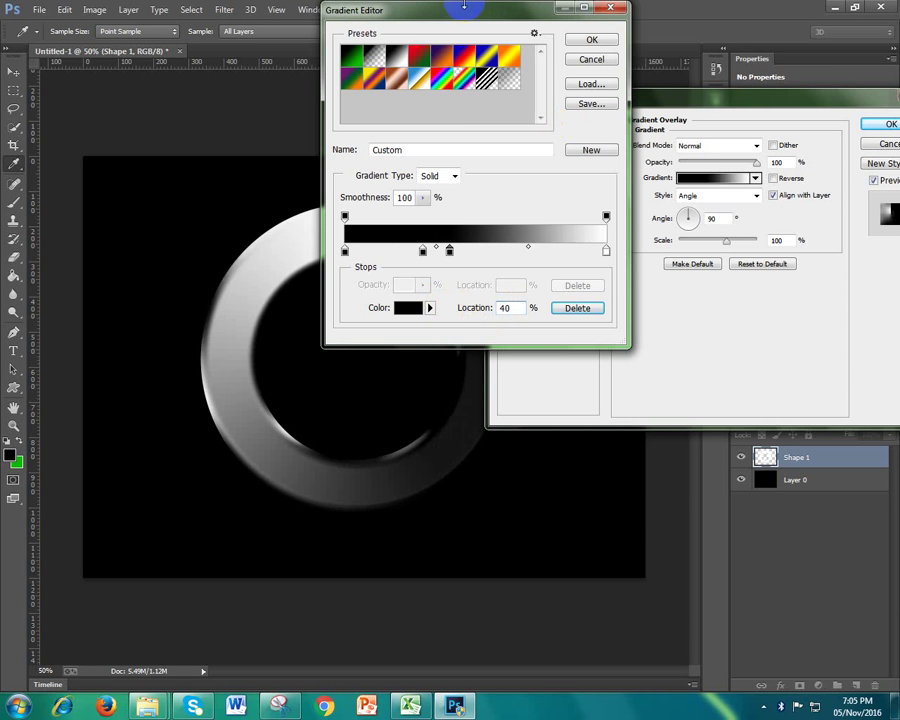
{"action": "left_click_drag", "start_coordinate": [462, 12], "coordinate": [682, 30]}
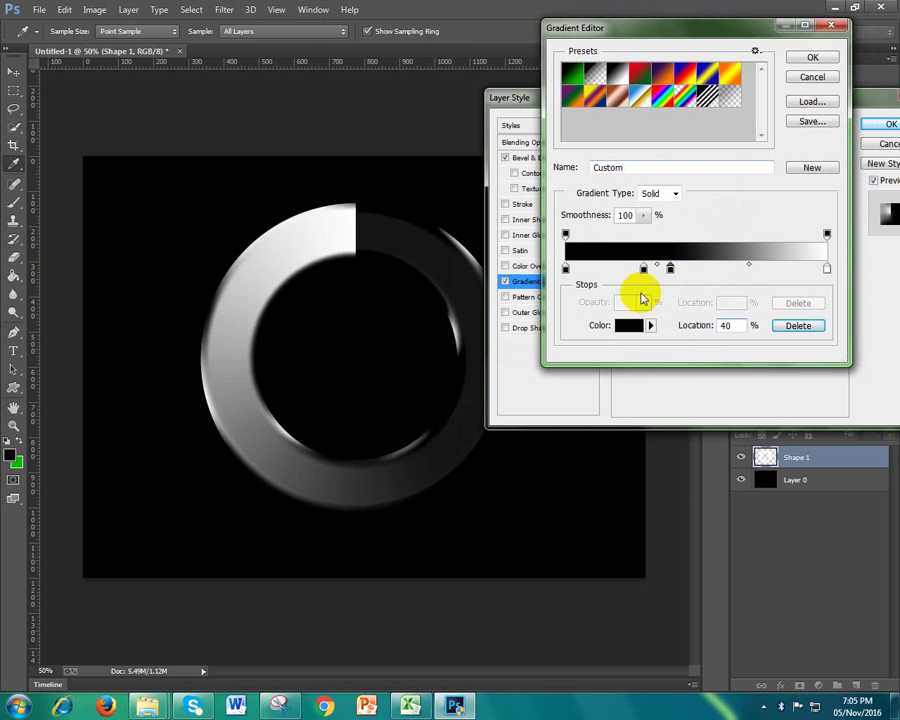
Make the middle gradient stop pure red and the right-end stop black
{"action": "left_click", "coordinate": [644, 268]}
{"action": "double_click", "coordinate": [645, 270]}
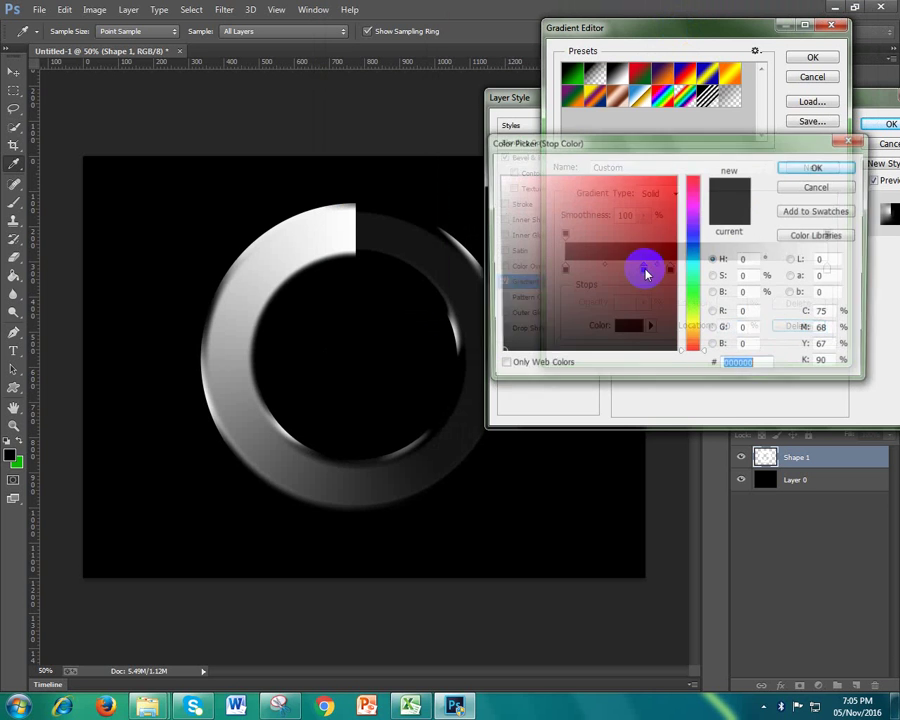
{"action": "left_click_drag", "start_coordinate": [667, 187], "coordinate": [706, 172]}
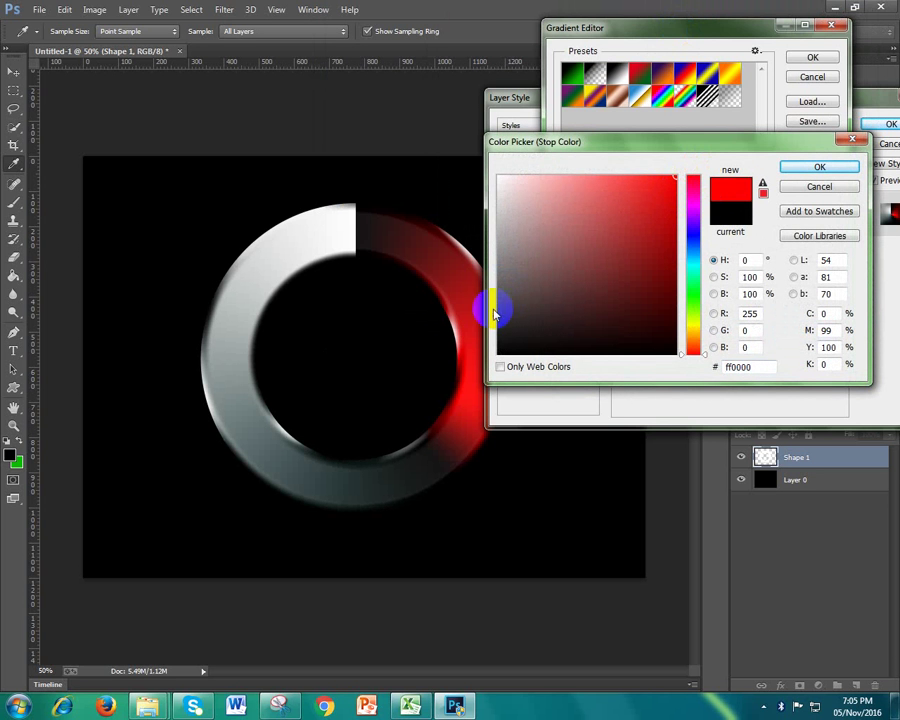
{"action": "left_click", "coordinate": [820, 168]}
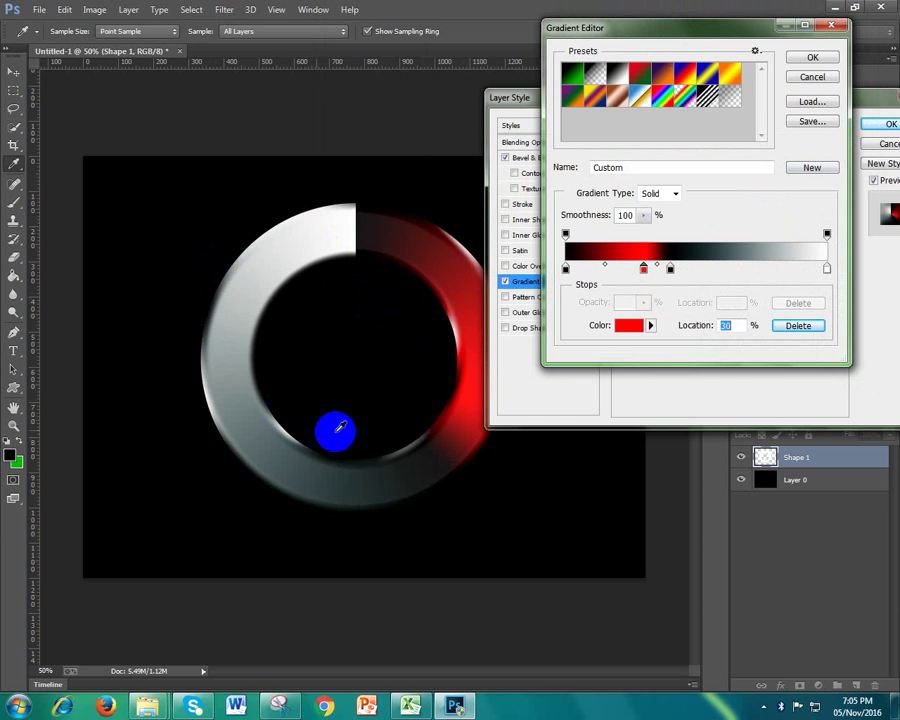
{"action": "left_click", "coordinate": [670, 268]}
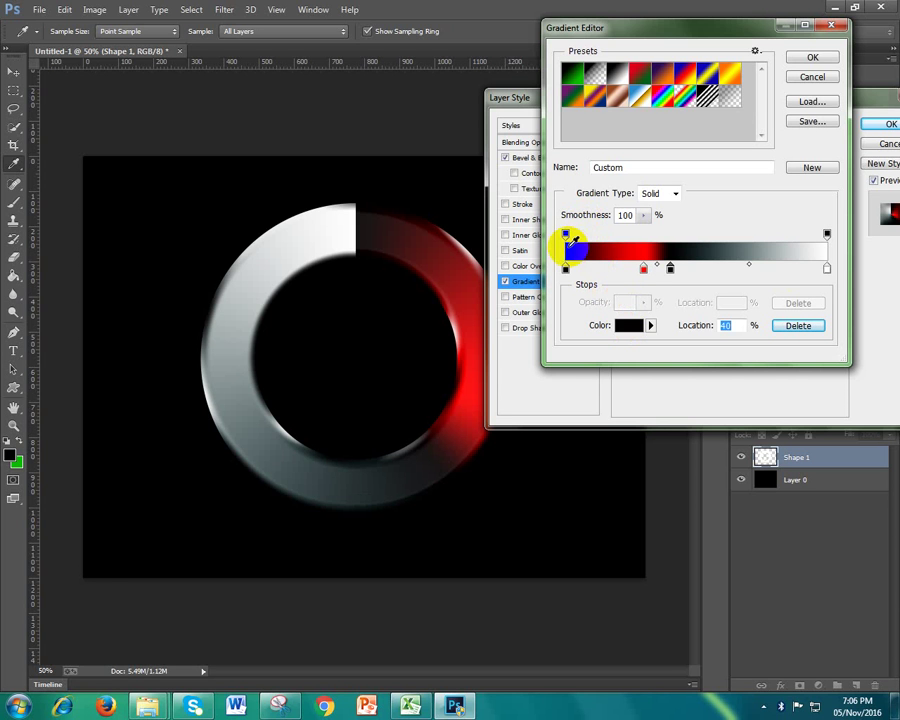
{"action": "left_click", "coordinate": [826, 267]}
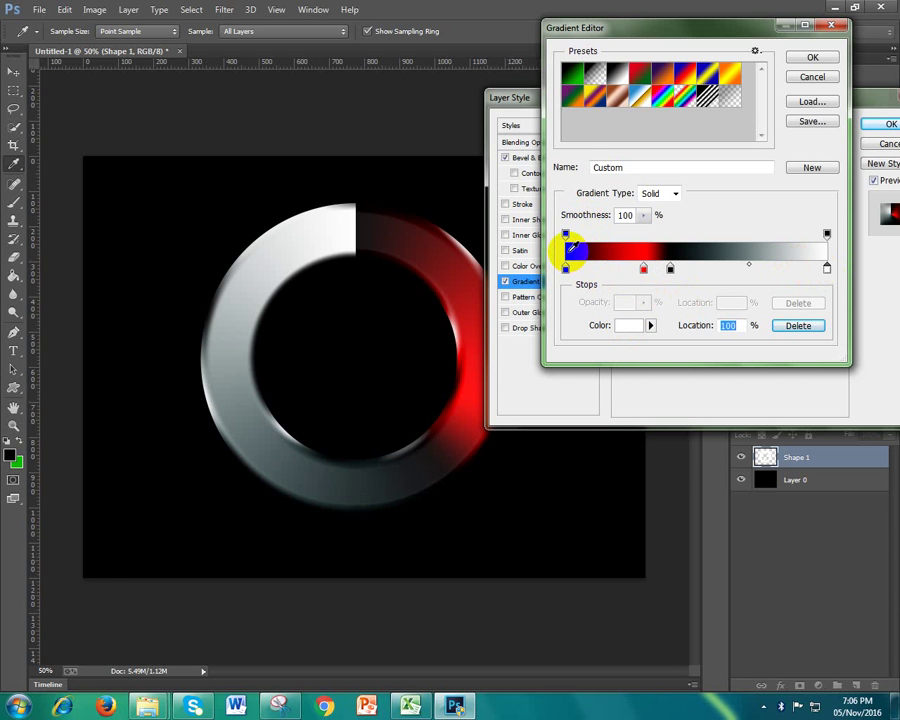
{"action": "left_click", "coordinate": [572, 248]}
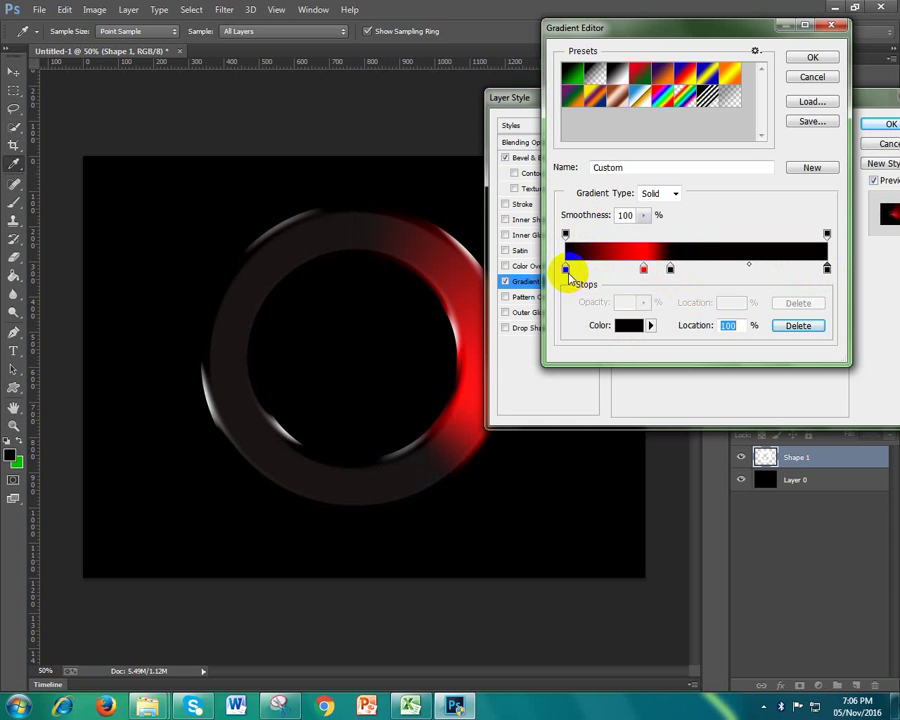
Set the left-end gradient stop to dark grey 5f5c5c
{"action": "left_click", "coordinate": [567, 268]}
{"action": "double_click", "coordinate": [567, 268]}
{"action": "left_click_drag", "start_coordinate": [505, 280], "coordinate": [502, 271]}
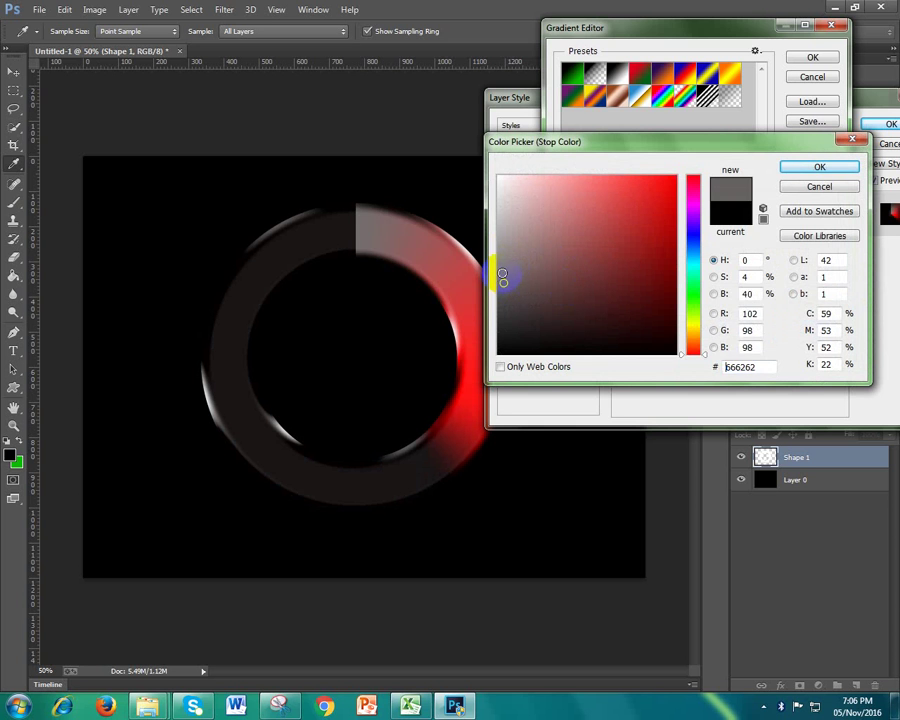
{"action": "left_click", "coordinate": [504, 287]}
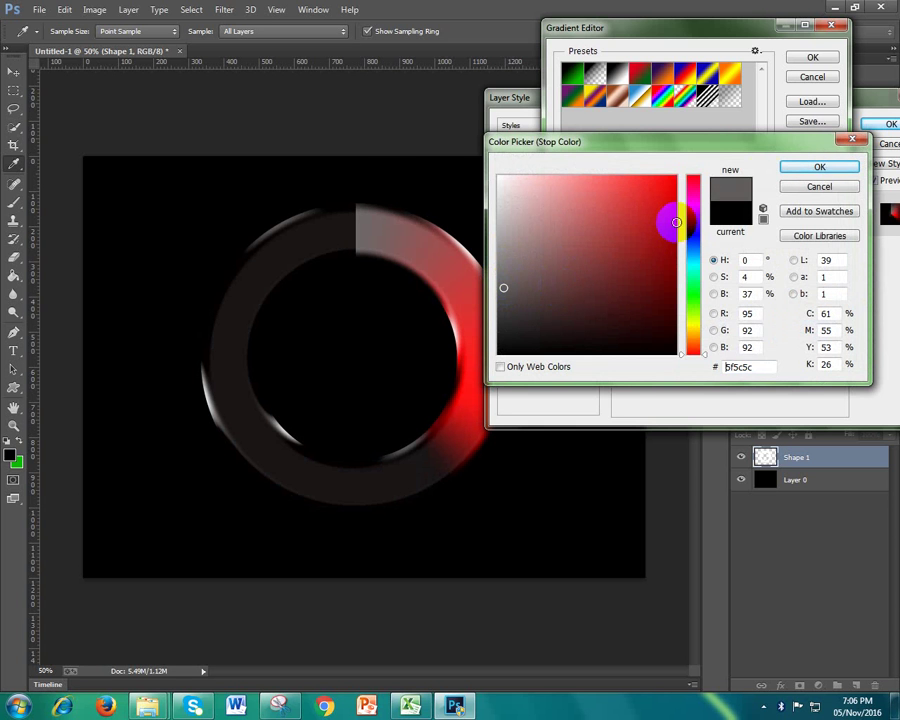
{"action": "left_click", "coordinate": [800, 168]}
Give the 40% and right-end stops the same dark grey and accept the gradient
{"action": "left_click", "coordinate": [671, 270]}
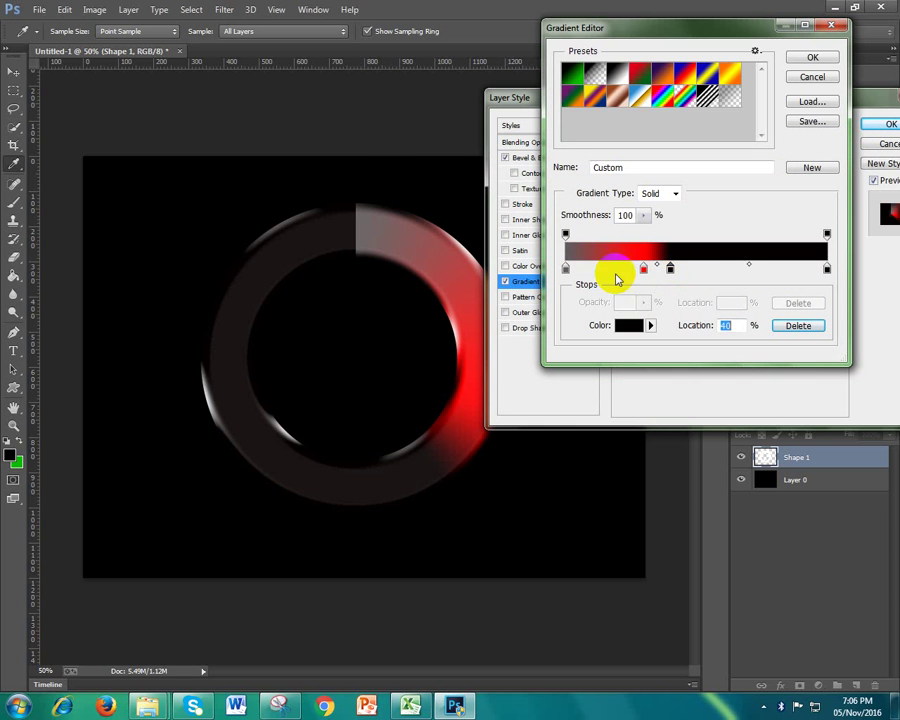
{"action": "left_click", "coordinate": [567, 251]}
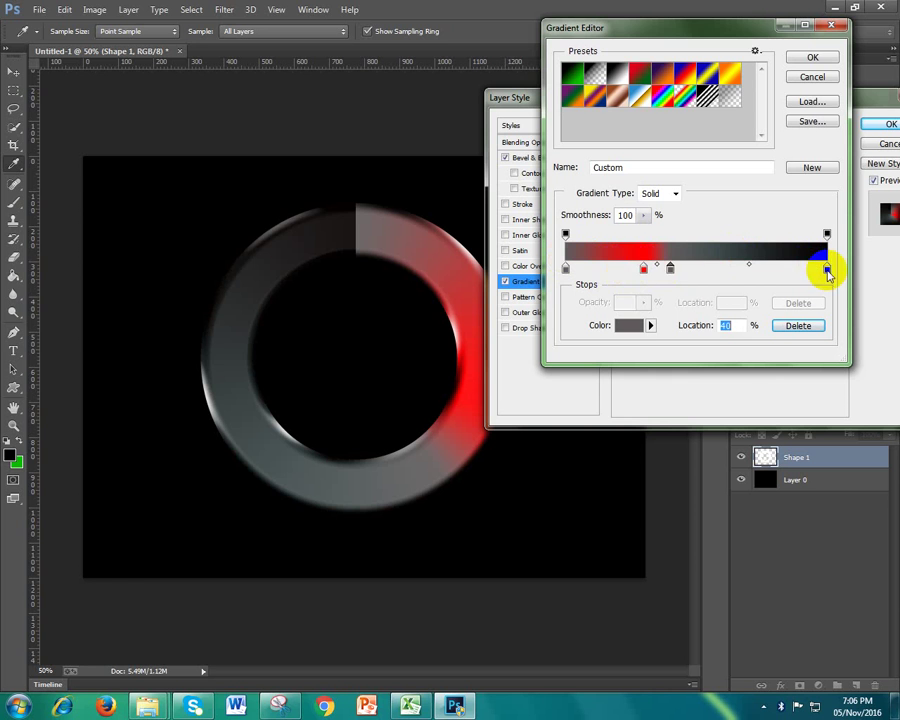
{"action": "left_click", "coordinate": [826, 268]}
{"action": "left_click", "coordinate": [570, 246]}
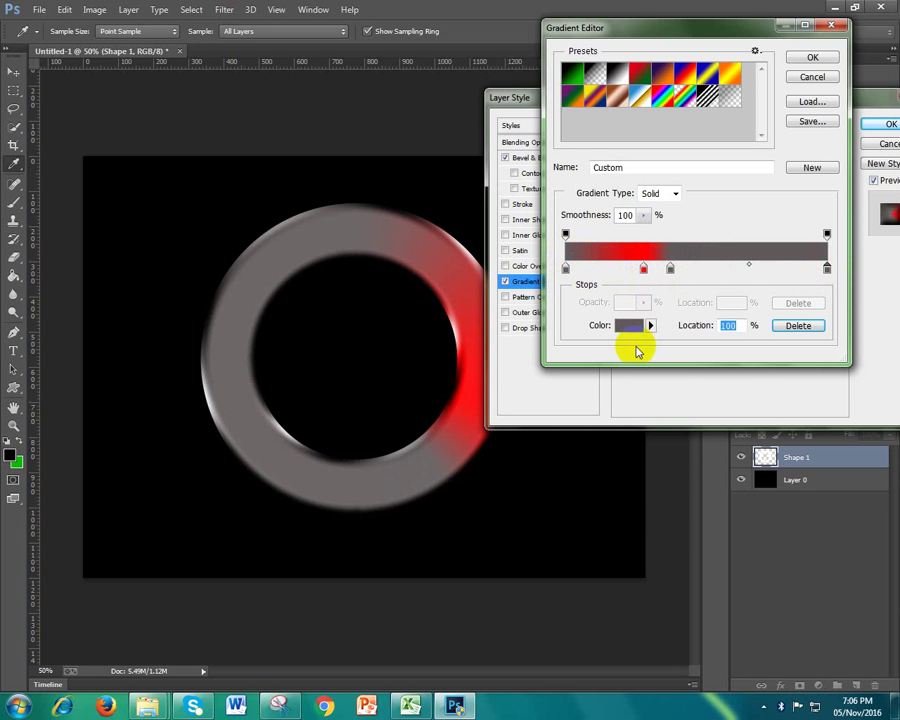
{"action": "left_click_drag", "start_coordinate": [303, 352], "coordinate": [450, 375]}
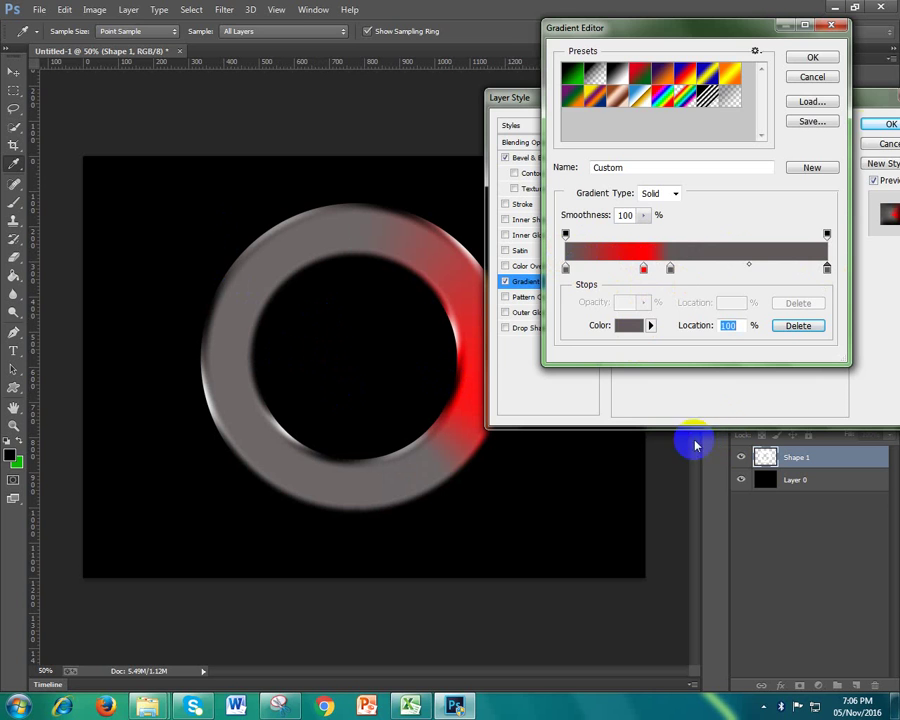
{"action": "left_click", "coordinate": [812, 57]}
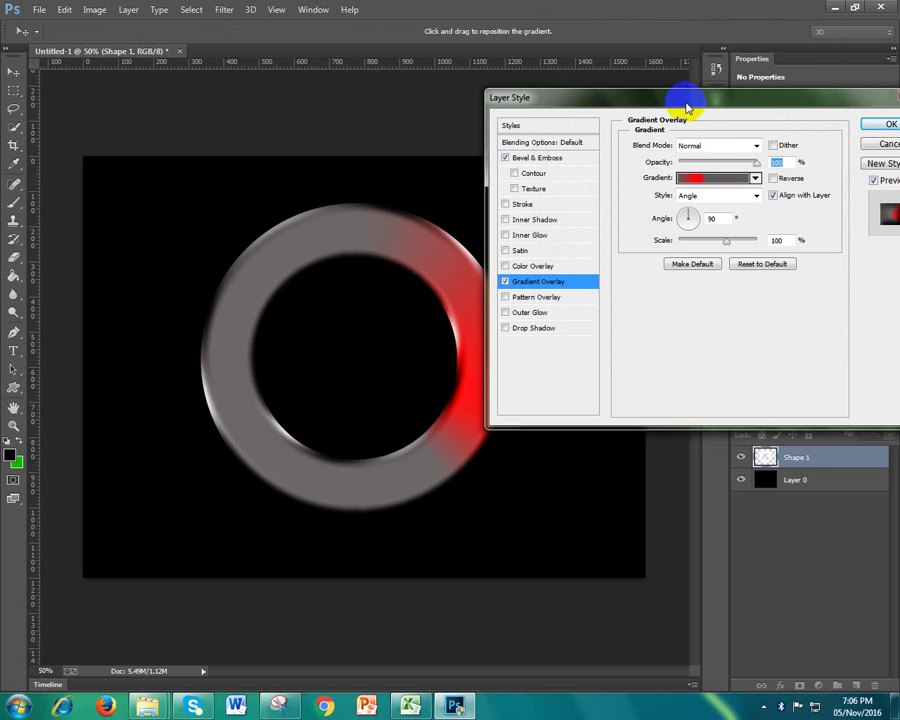
Enable a white Inner Glow with opacity 100%, choke 100% and size 1 px
{"action": "left_click_drag", "start_coordinate": [680, 96], "coordinate": [700, 46]}
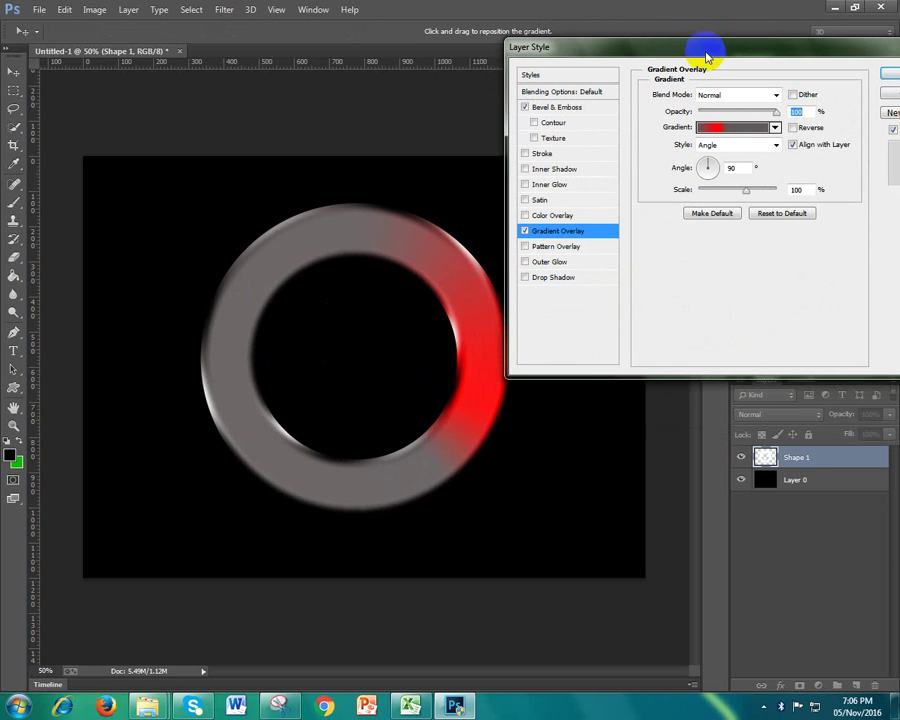
{"action": "left_click", "coordinate": [533, 186]}
{"action": "left_click", "coordinate": [683, 146]}
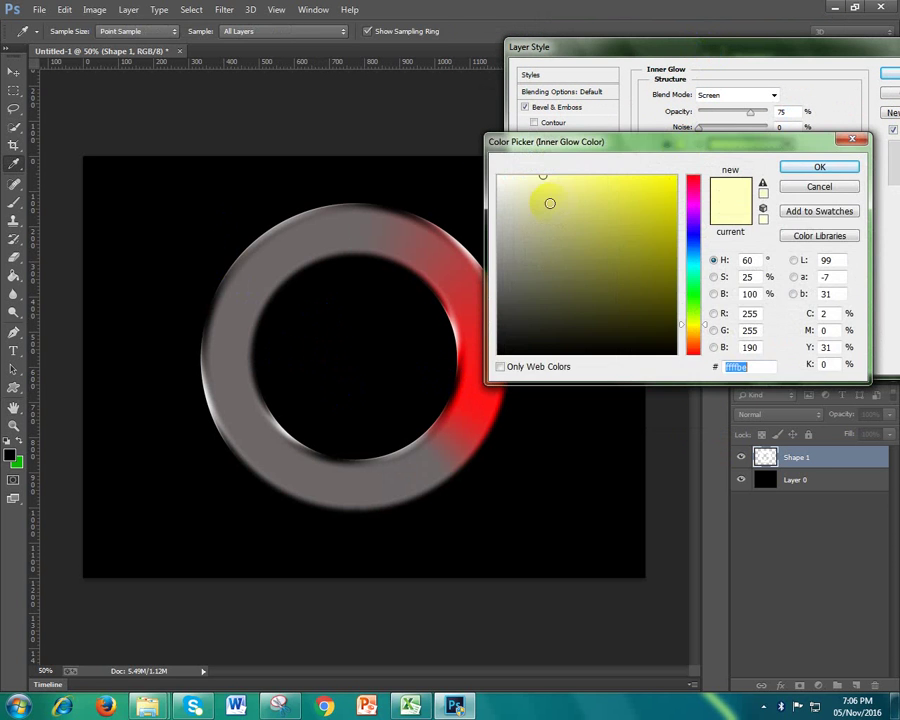
{"action": "left_click_drag", "start_coordinate": [544, 200], "coordinate": [476, 176]}
{"action": "left_click", "coordinate": [816, 168]}
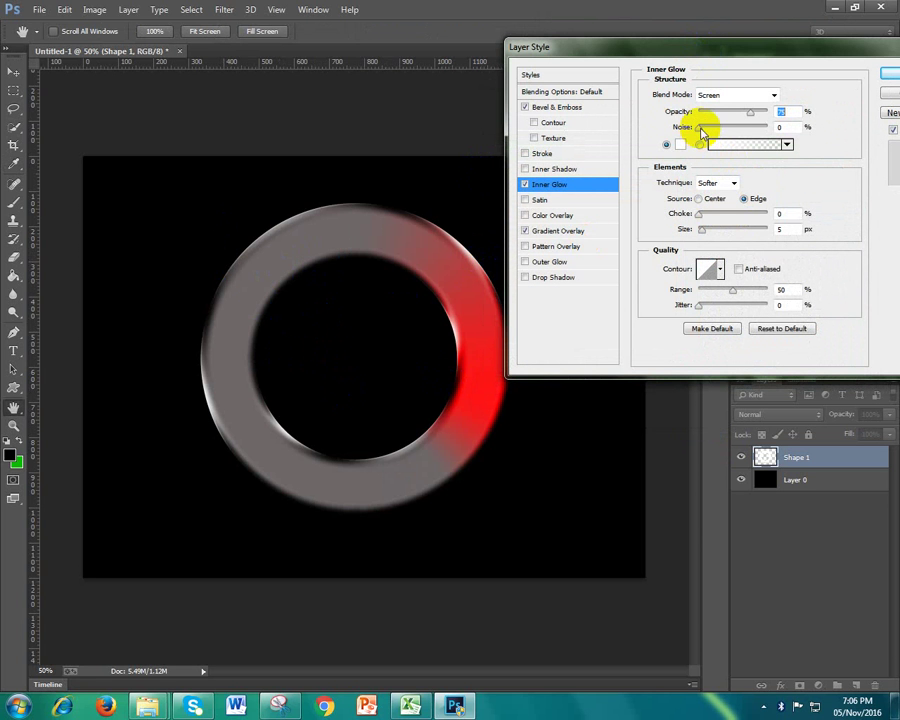
{"action": "double_click", "coordinate": [781, 111]}
{"action": "type", "text": "100"}
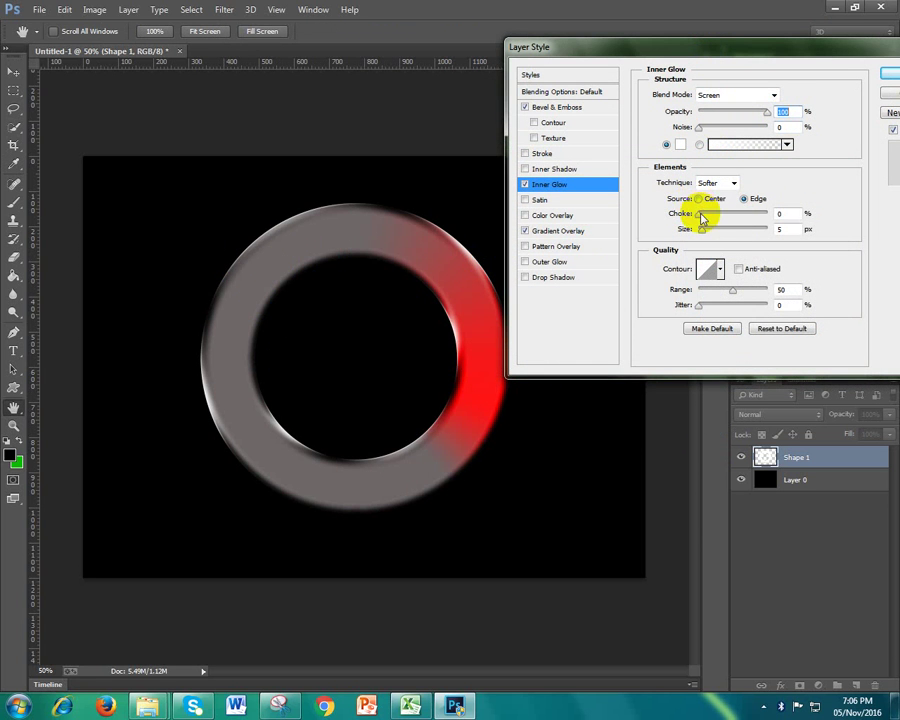
{"action": "left_click", "coordinate": [780, 212]}
{"action": "type", "text": "100"}
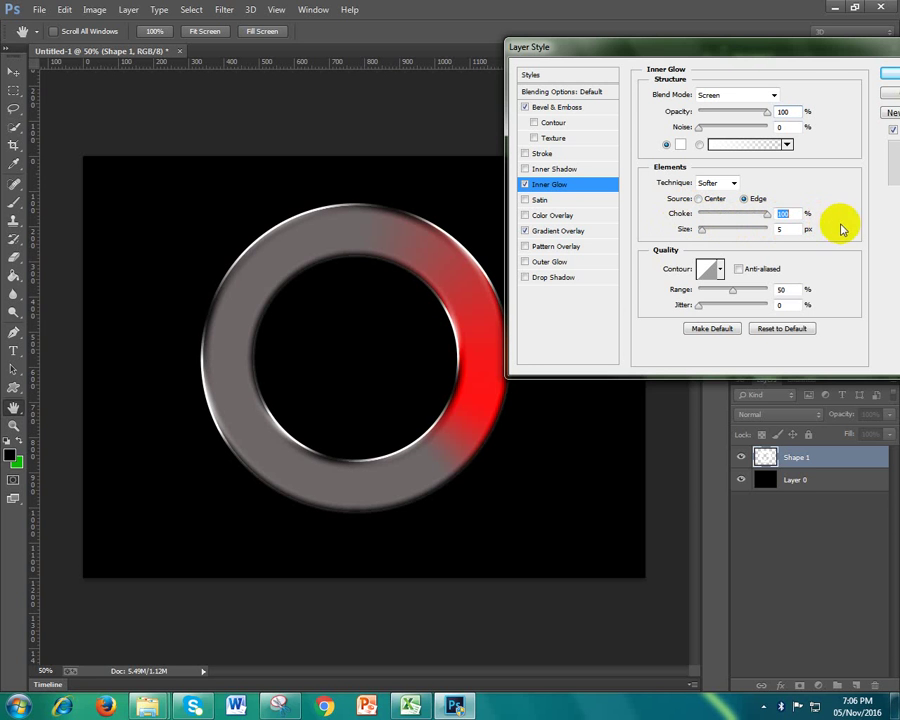
{"action": "mouse_move", "coordinate": [703, 233]}
{"action": "left_mouse_down"}
{"action": "mouse_move", "coordinate": [735, 237]}
{"action": "mouse_move", "coordinate": [703, 247]}
{"action": "left_mouse_up"}
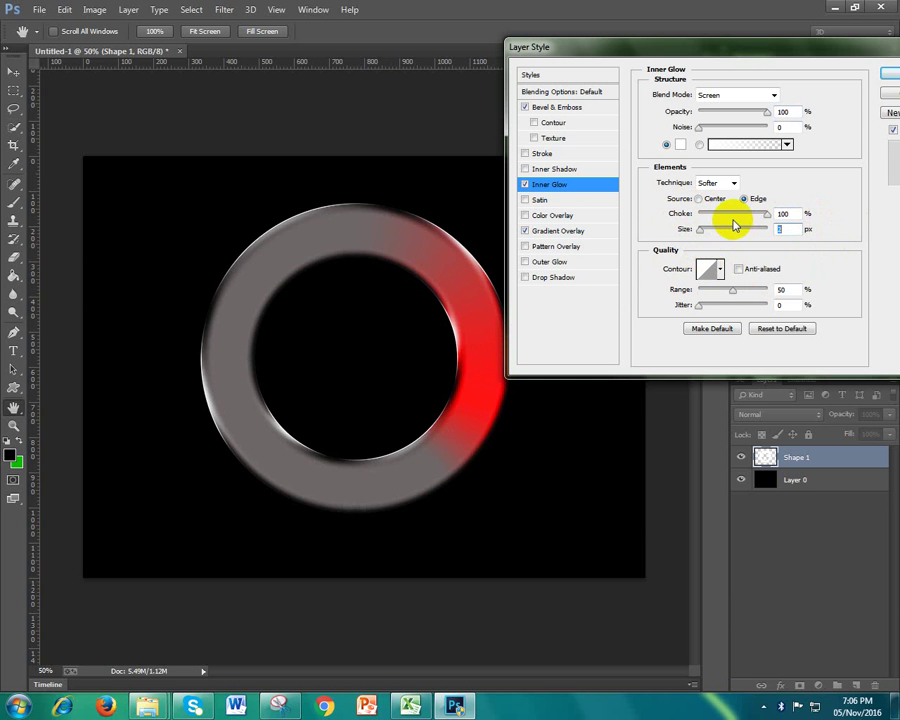
Set the glow contour to Ring with 1% range and apply the layer style
{"action": "left_click", "coordinate": [722, 271]}
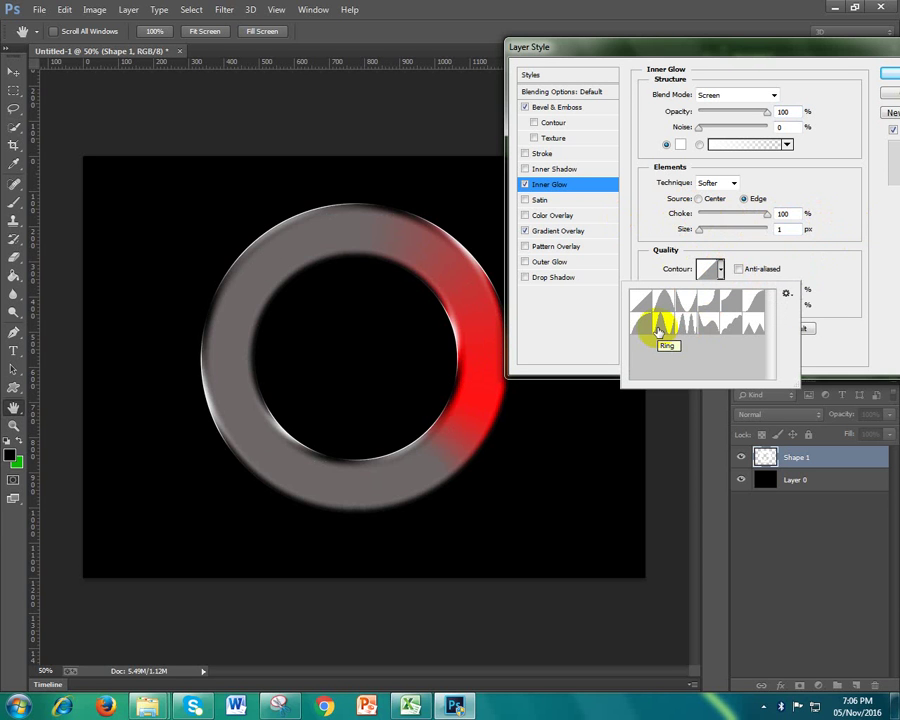
{"action": "left_click", "coordinate": [658, 332]}
{"action": "left_click", "coordinate": [777, 246]}
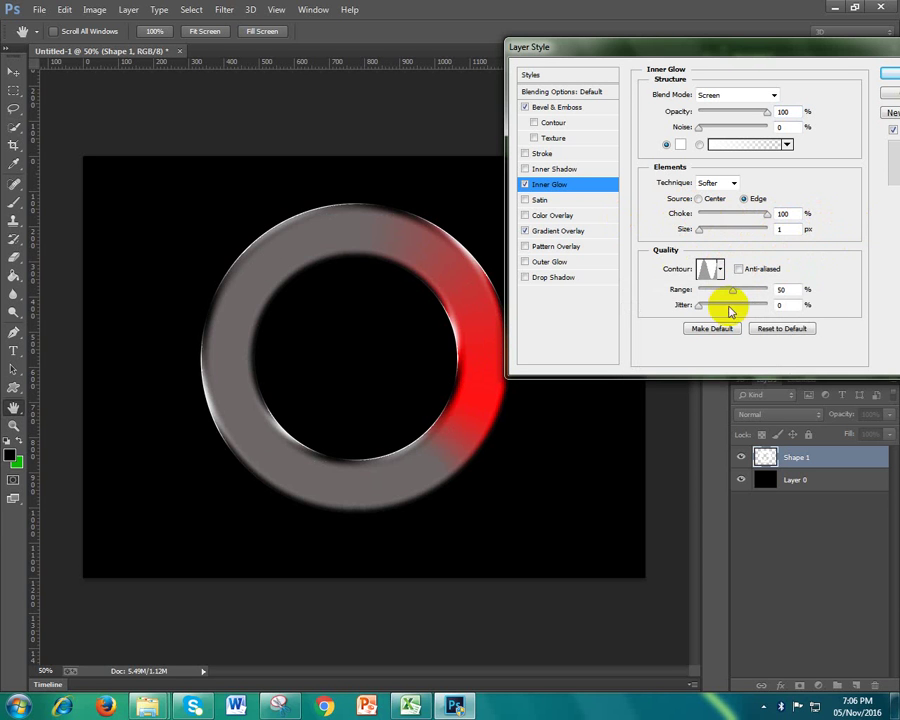
{"action": "mouse_move", "coordinate": [733, 290]}
{"action": "left_mouse_down"}
{"action": "mouse_move", "coordinate": [755, 289]}
{"action": "mouse_move", "coordinate": [674, 294]}
{"action": "mouse_move", "coordinate": [731, 308]}
{"action": "mouse_move", "coordinate": [796, 304]}
{"action": "left_mouse_up"}
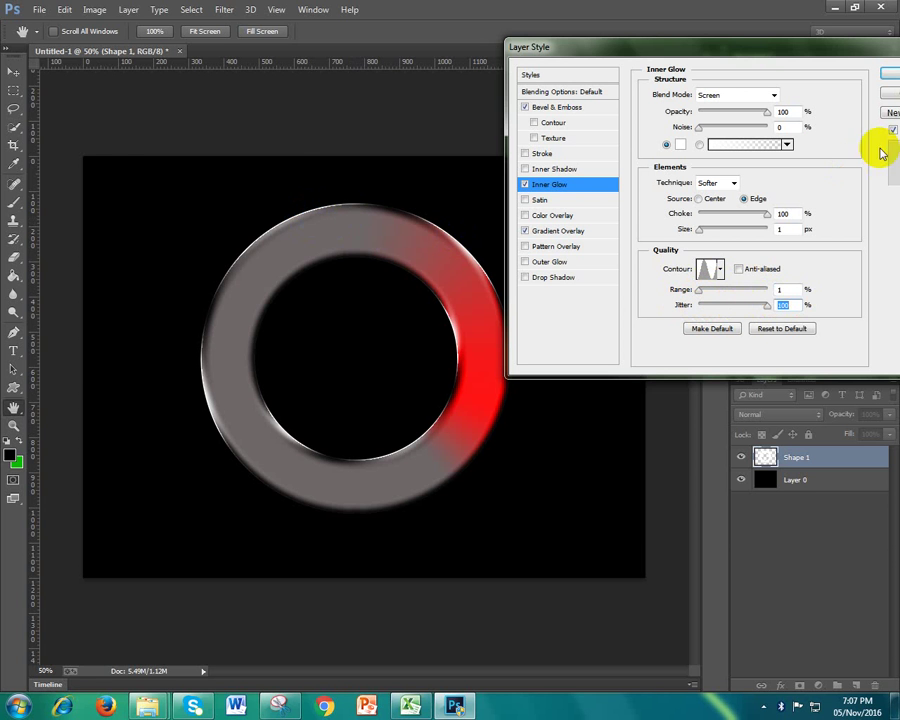
{"action": "left_click", "coordinate": [888, 74]}
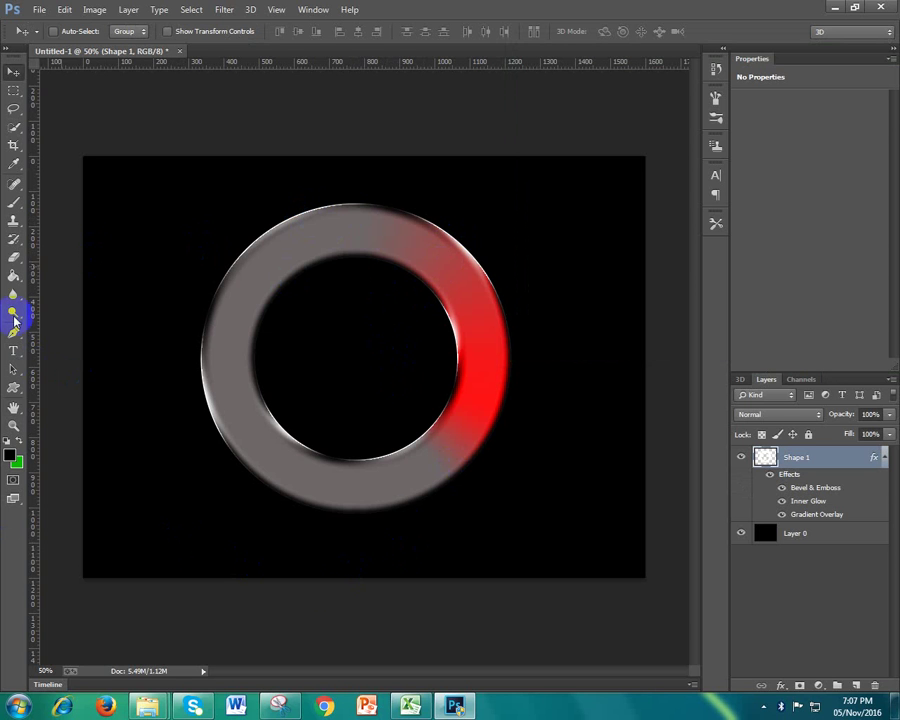
Show the Timeline panel and create a video timeline for Shape 1 and Layer 0
{"action": "left_click", "coordinate": [418, 433]}
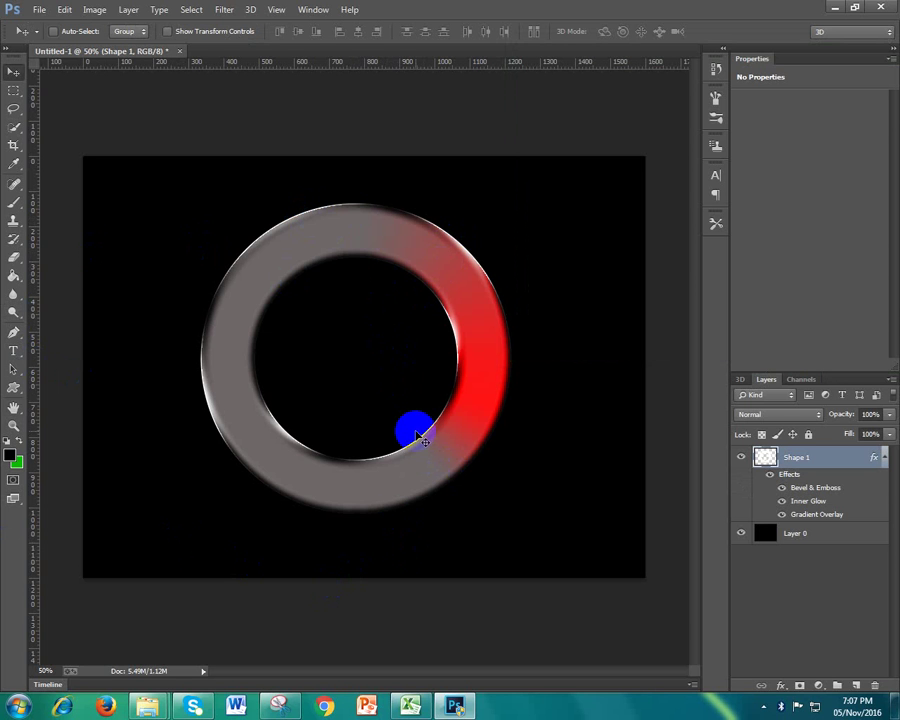
{"action": "left_click", "coordinate": [474, 346]}
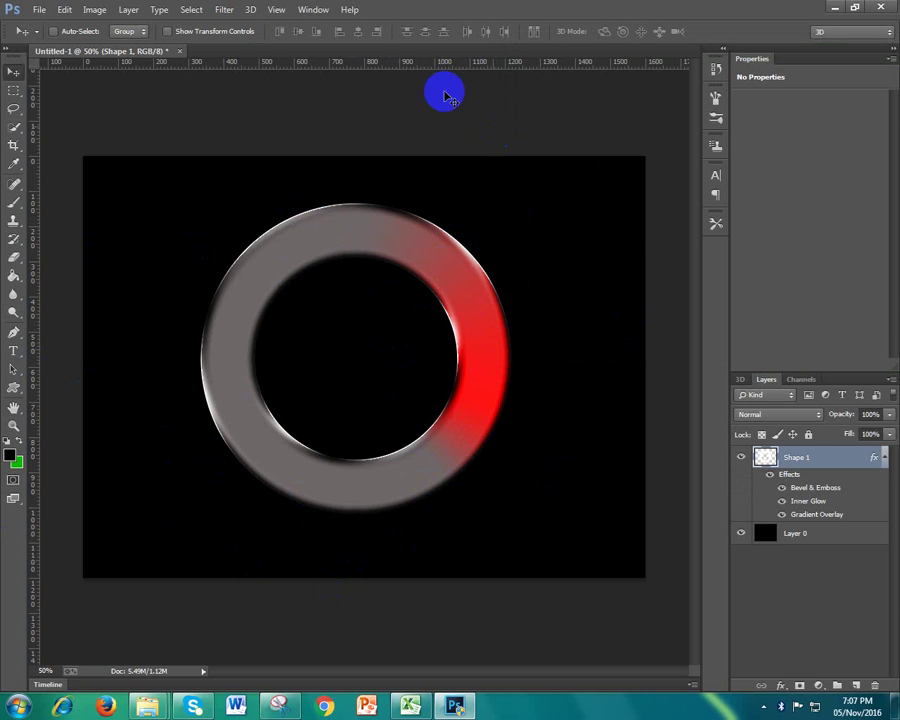
{"action": "left_click", "coordinate": [312, 9]}
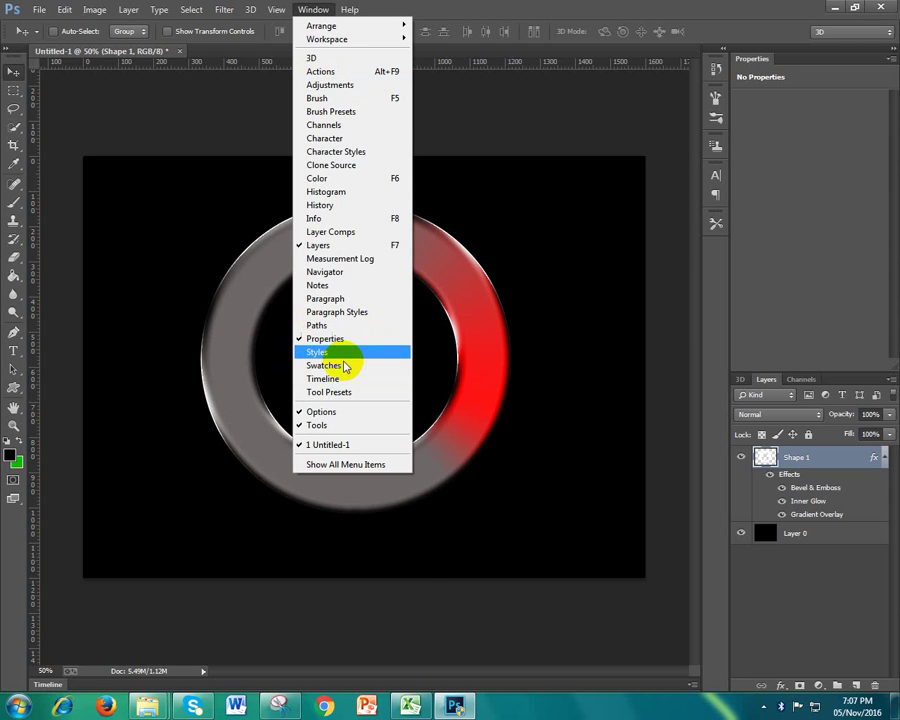
{"action": "left_click", "coordinate": [320, 380]}
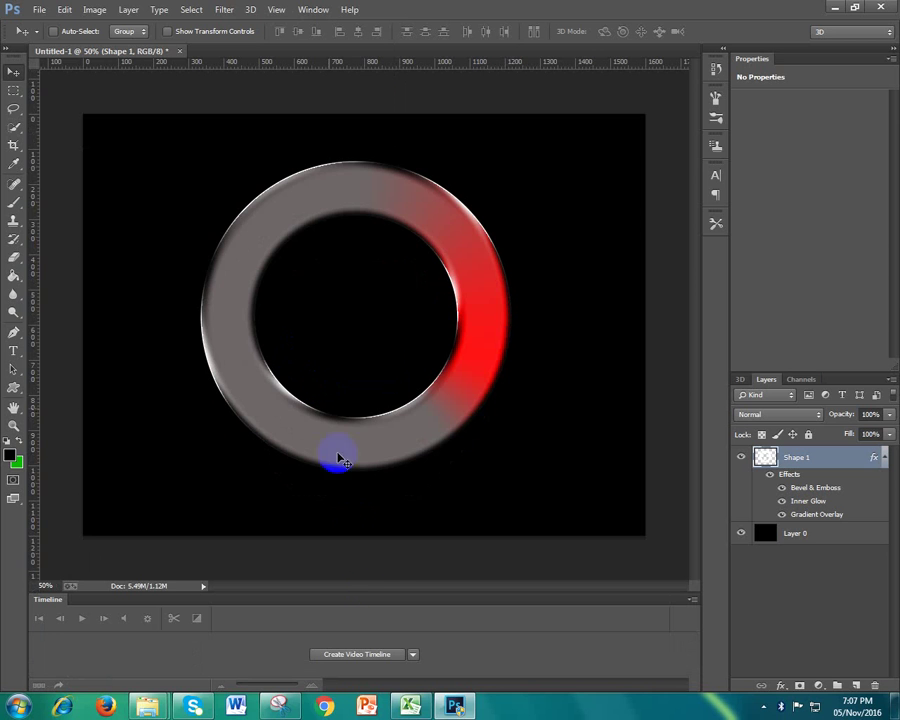
{"action": "left_click", "coordinate": [413, 656]}
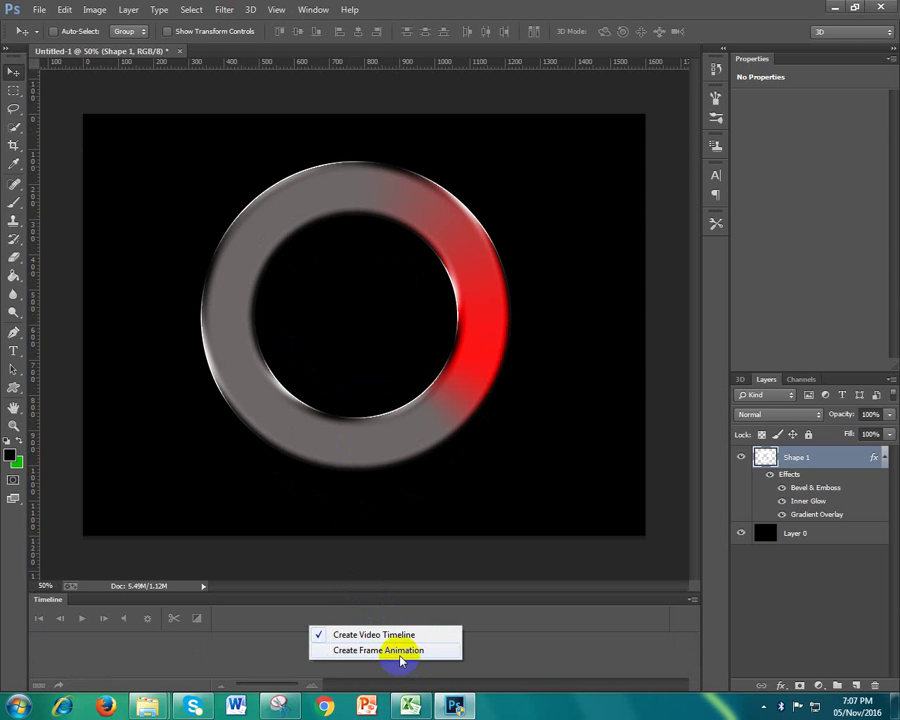
{"action": "left_click", "coordinate": [398, 634]}
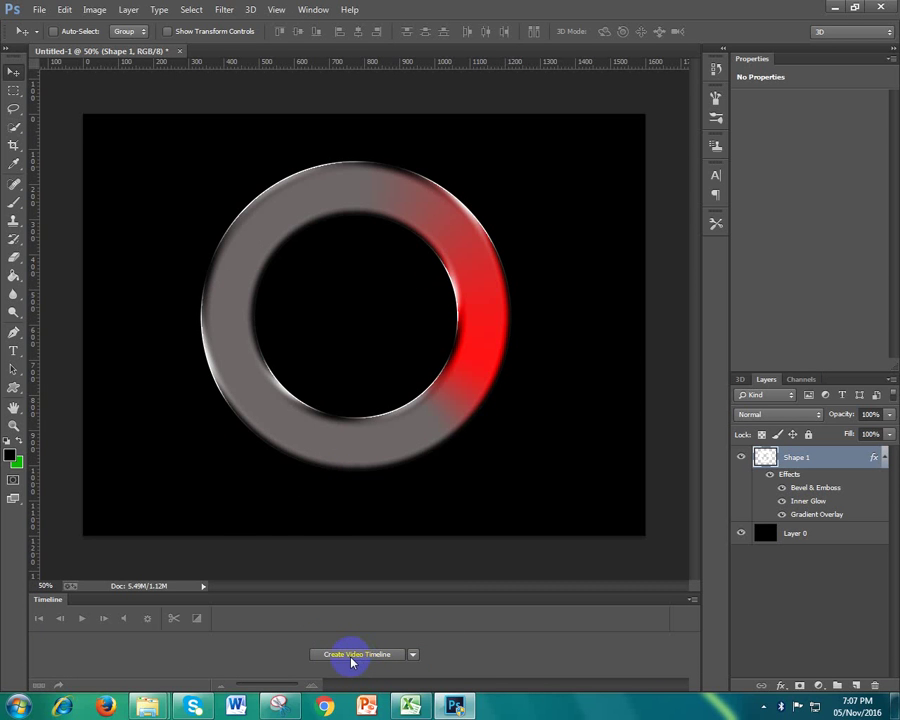
{"action": "left_click", "coordinate": [351, 657]}
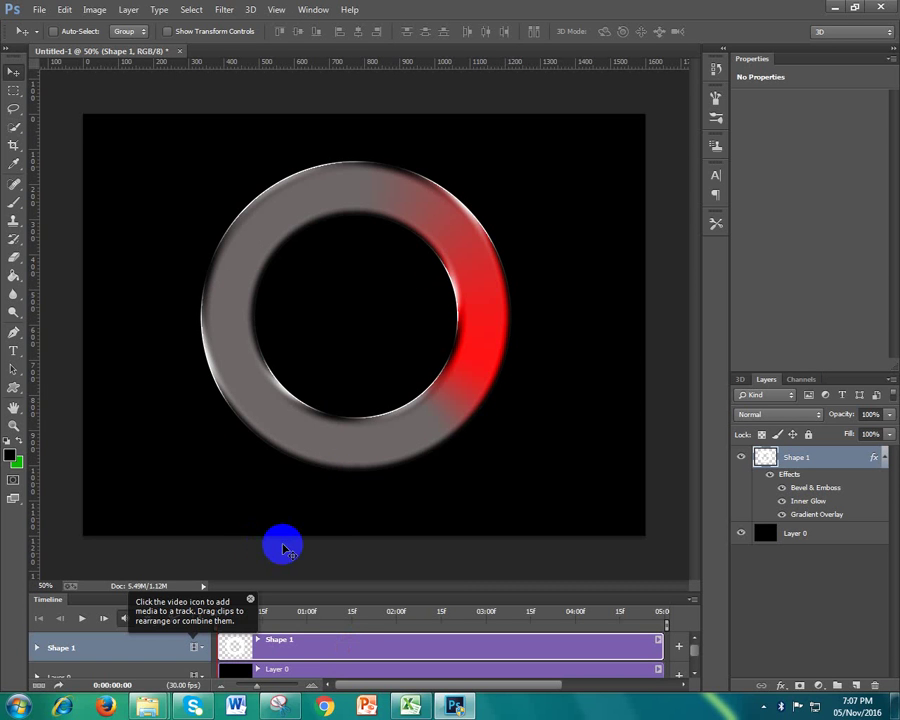
Enable the Style stopwatch for Shape 1 at 0:00, then move the playhead to frame 15
{"action": "left_click_drag", "start_coordinate": [304, 586], "coordinate": [306, 420]}
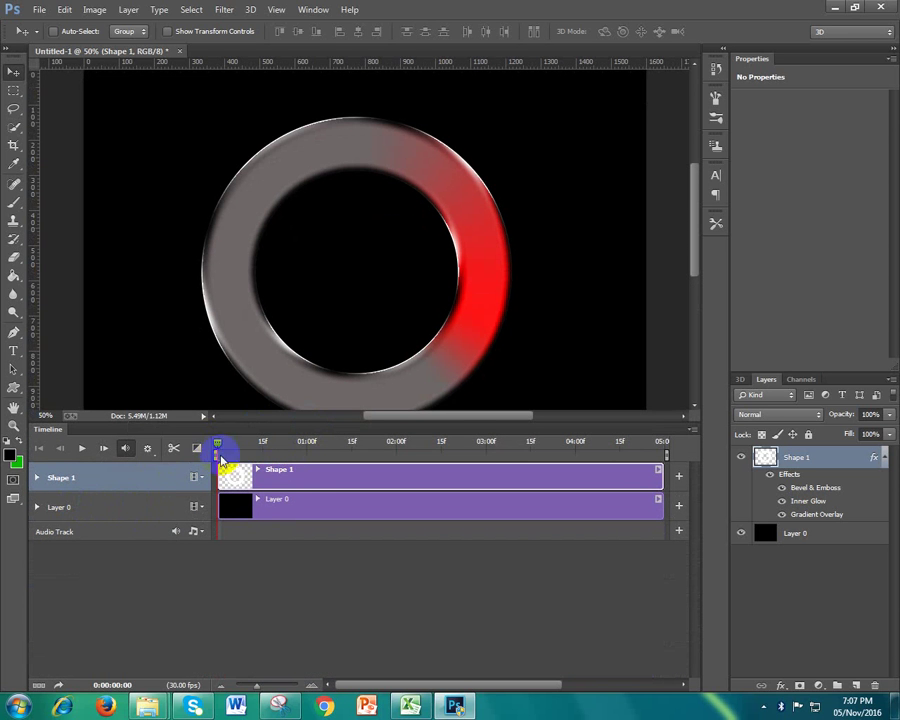
{"action": "mouse_move", "coordinate": [218, 447]}
{"action": "left_mouse_down"}
{"action": "mouse_move", "coordinate": [455, 457]}
{"action": "mouse_move", "coordinate": [195, 452]}
{"action": "left_mouse_up"}
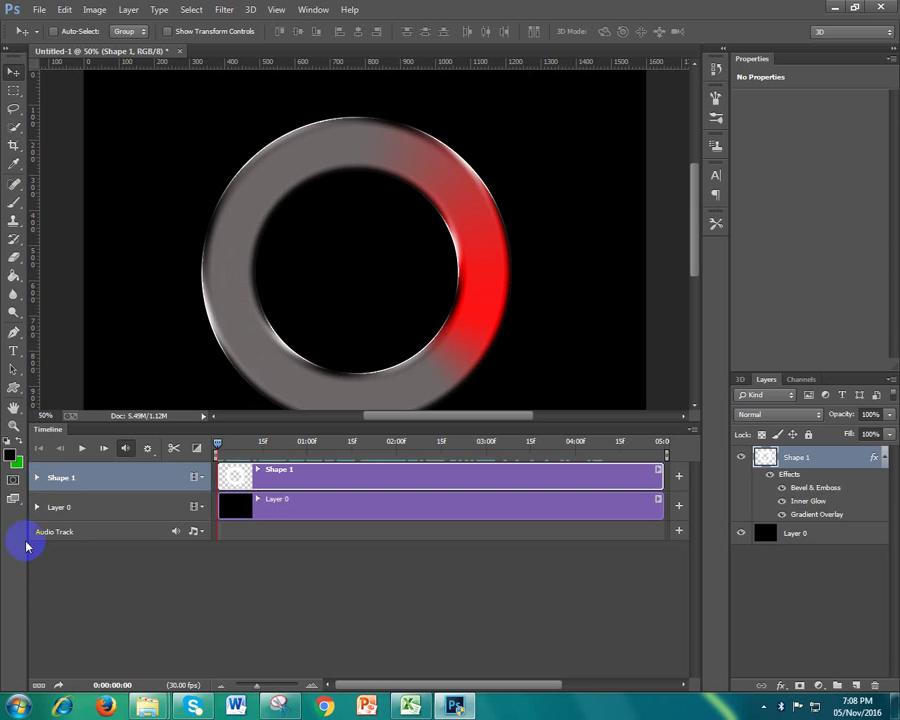
{"action": "left_click", "coordinate": [36, 477]}
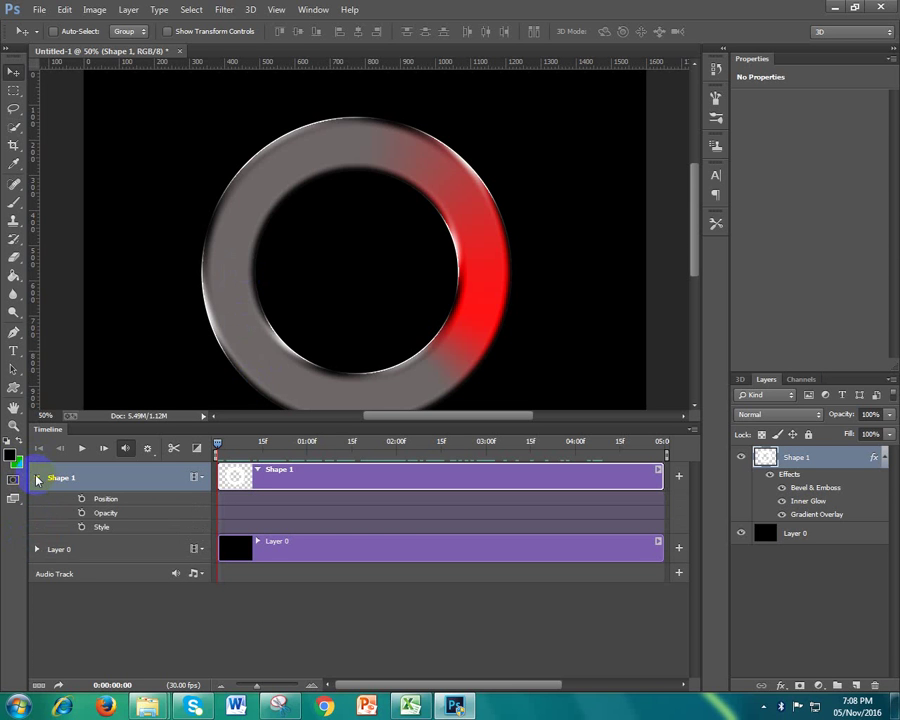
{"action": "left_click", "coordinate": [82, 527]}
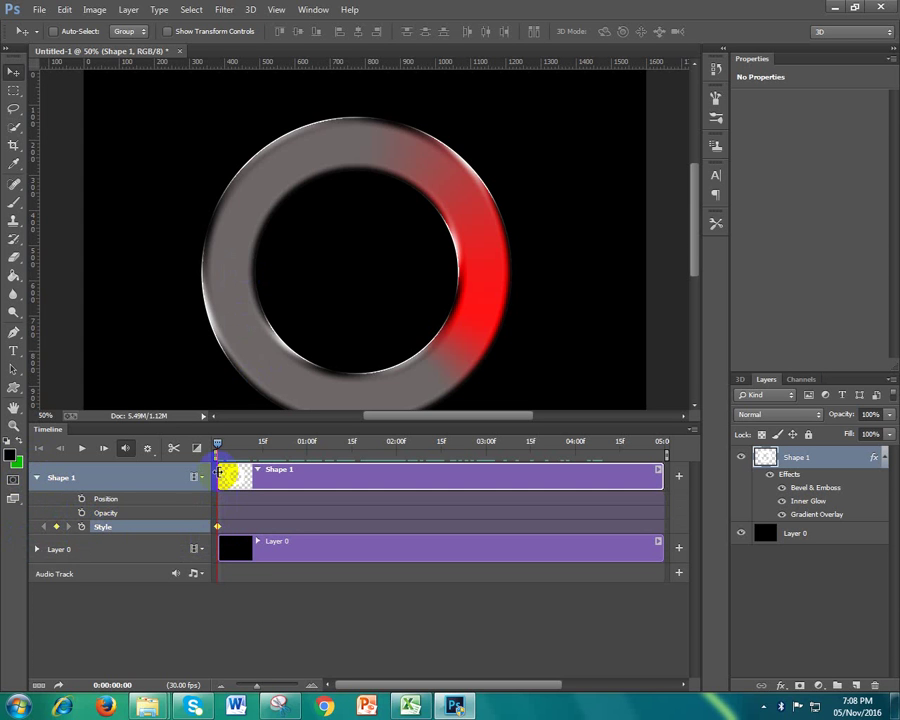
{"action": "left_click_drag", "start_coordinate": [239, 444], "coordinate": [264, 448]}
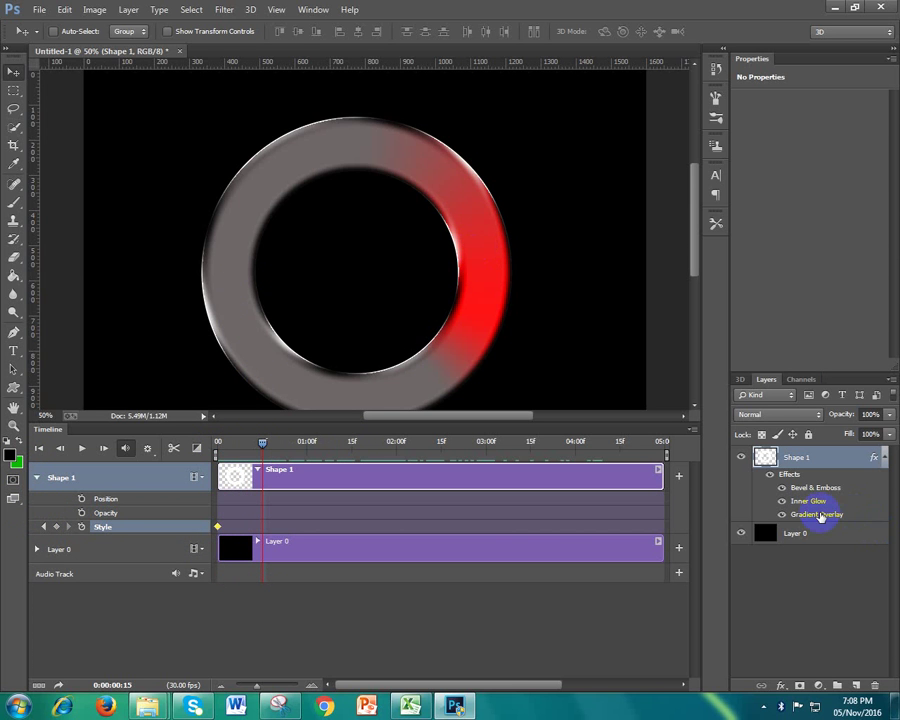
Set the ring's gradient overlay angle to -89 at frame 15, recording a Style keyframe
{"action": "double_click", "coordinate": [820, 516]}
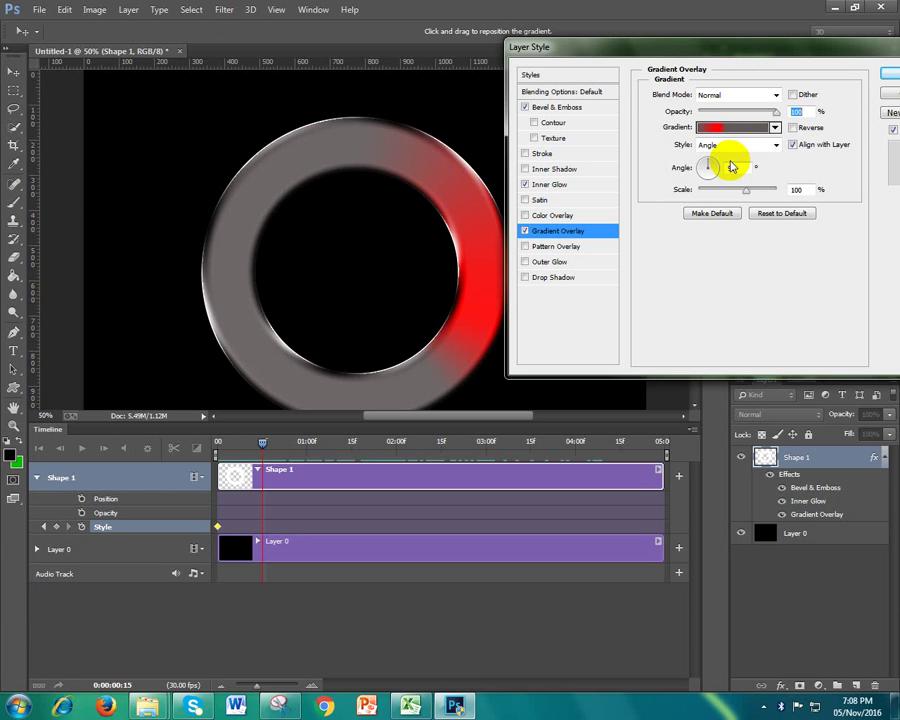
{"action": "double_click", "coordinate": [736, 168]}
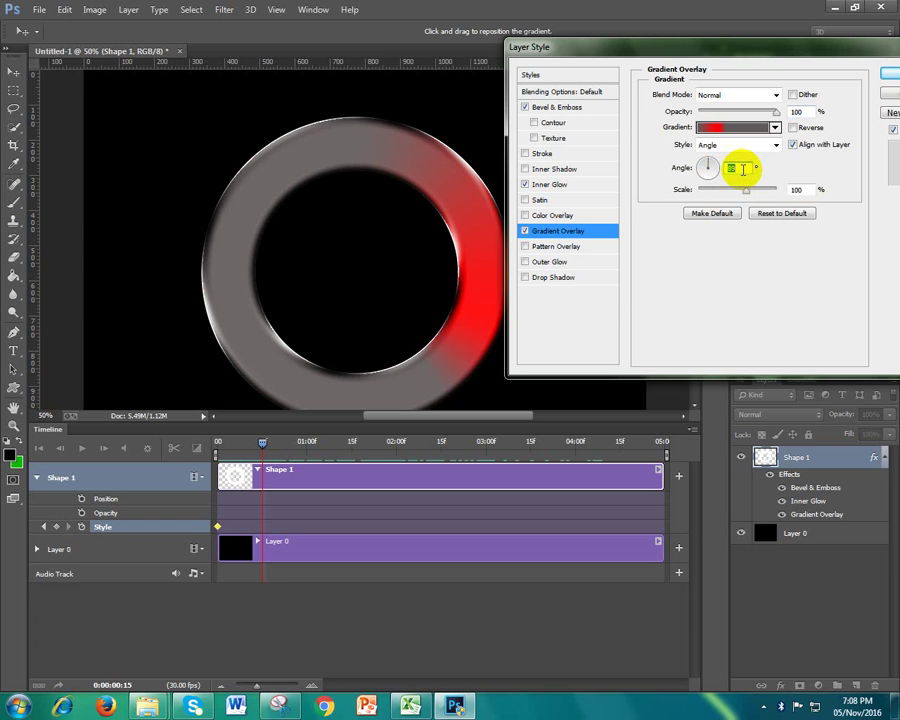
{"action": "key", "text": "Down"}
{"action": "key", "text": "Down"}
{"action": "key", "text": "Down"}
{"action": "key", "text": "Down"}
{"action": "key", "text": "Down"}
{"action": "key", "text": "Down"}
{"action": "key", "text": "Down"}
{"action": "key", "text": "Down"}
{"action": "key", "text": "Down"}
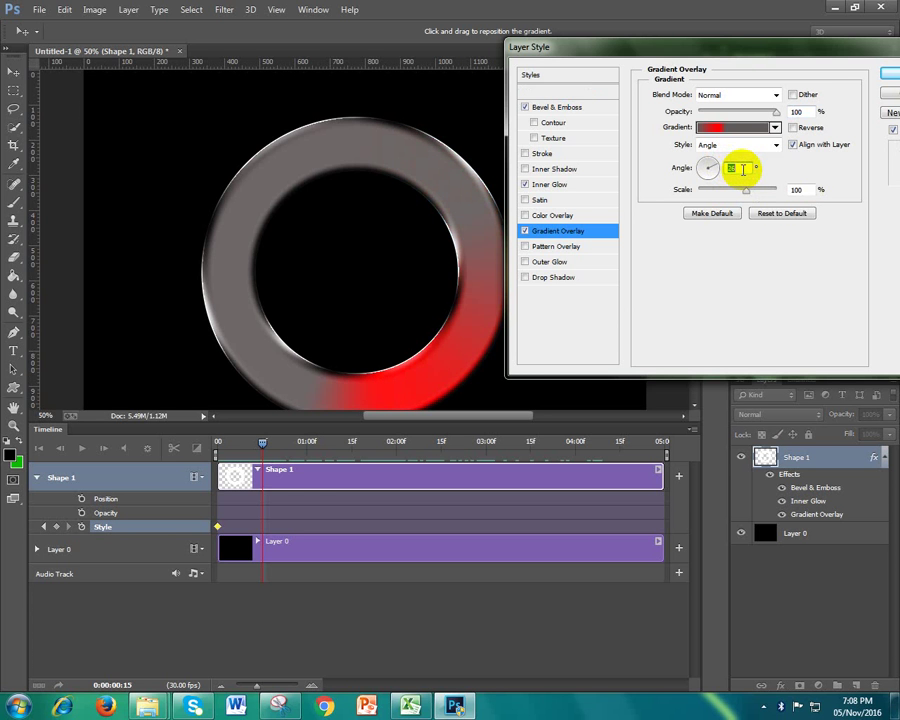
{"action": "key", "text": "Down"}
{"action": "key", "text": "Down"}
{"action": "key", "text": "Down"}
{"action": "key", "text": "Down"}
{"action": "key", "text": "Down"}
{"action": "key", "text": "Down"}
{"action": "key", "text": "Down"}
{"action": "key", "text": "Down"}
{"action": "key", "text": "Down"}
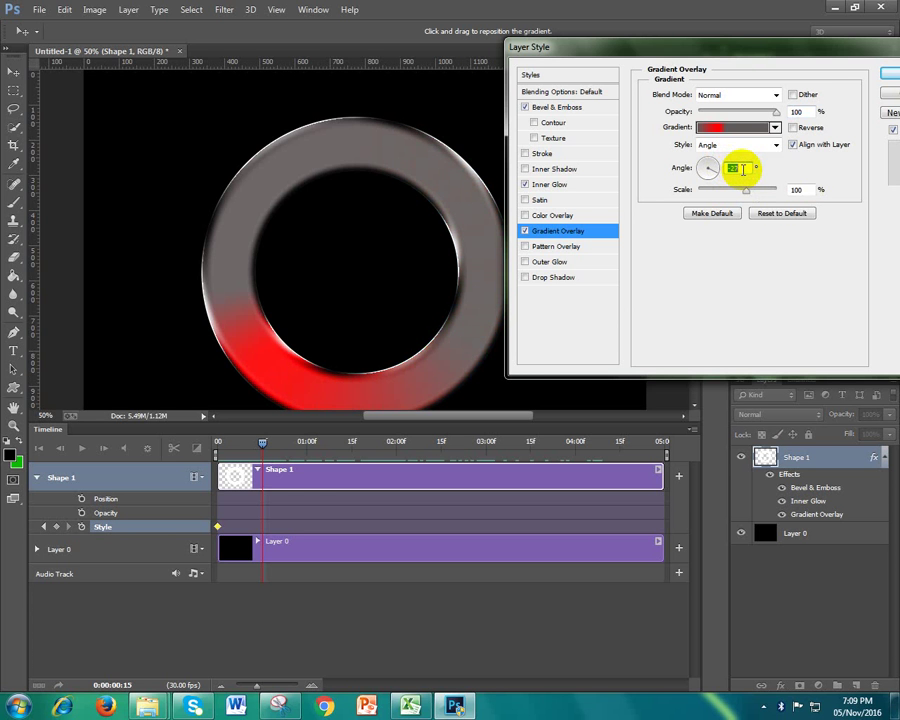
{"action": "key", "text": "Down"}
{"action": "key", "text": "Down"}
{"action": "key", "text": "Down"}
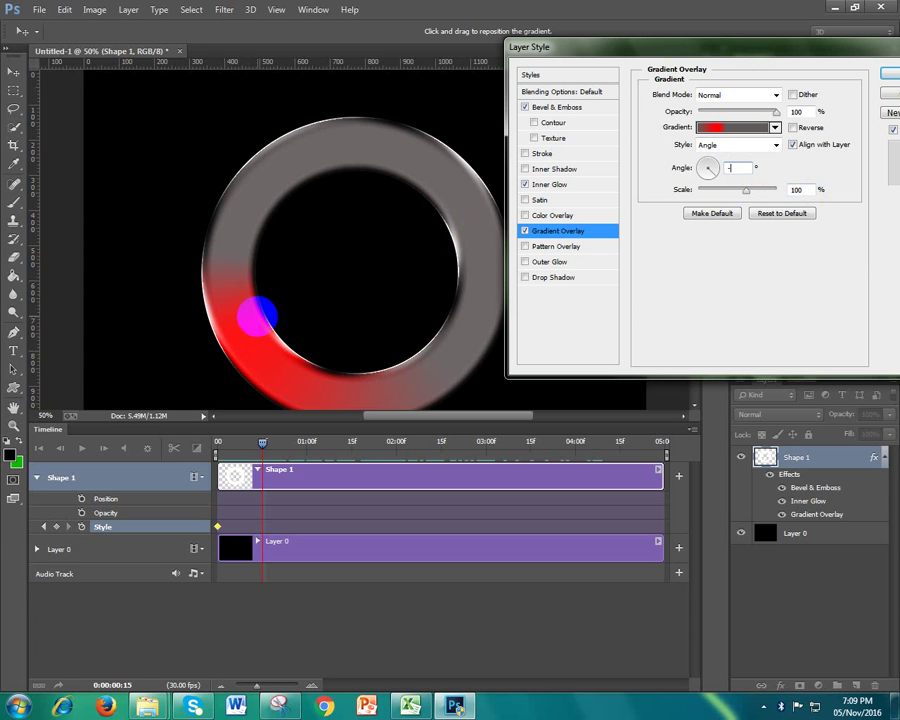
{"action": "scroll", "coordinate": [258, 318], "scroll_direction": "down", "scroll_amount": 10}
{"action": "type", "text": "89"}
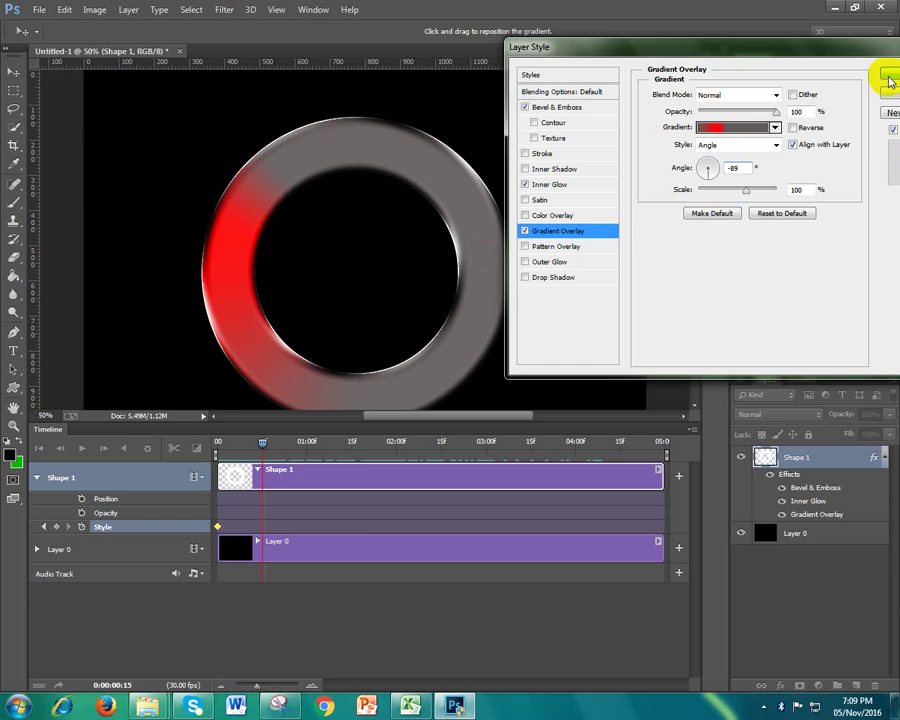
{"action": "left_click", "coordinate": [889, 74]}
At 1:00, set the gradient overlay angle to 92, adding a third Style keyframe
{"action": "left_click", "coordinate": [264, 444]}
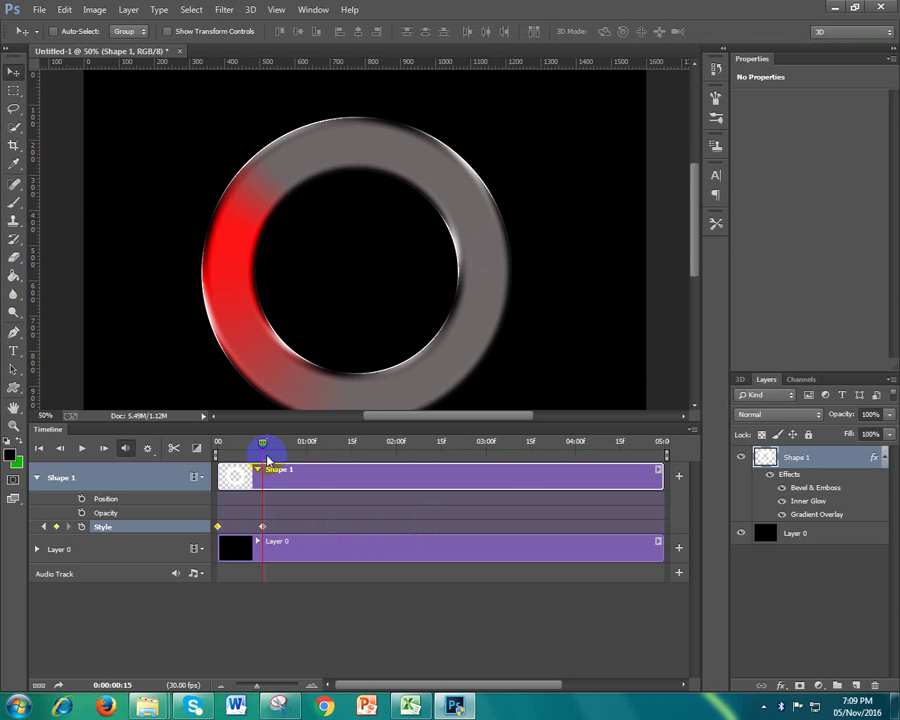
{"action": "left_click_drag", "start_coordinate": [272, 444], "coordinate": [307, 442]}
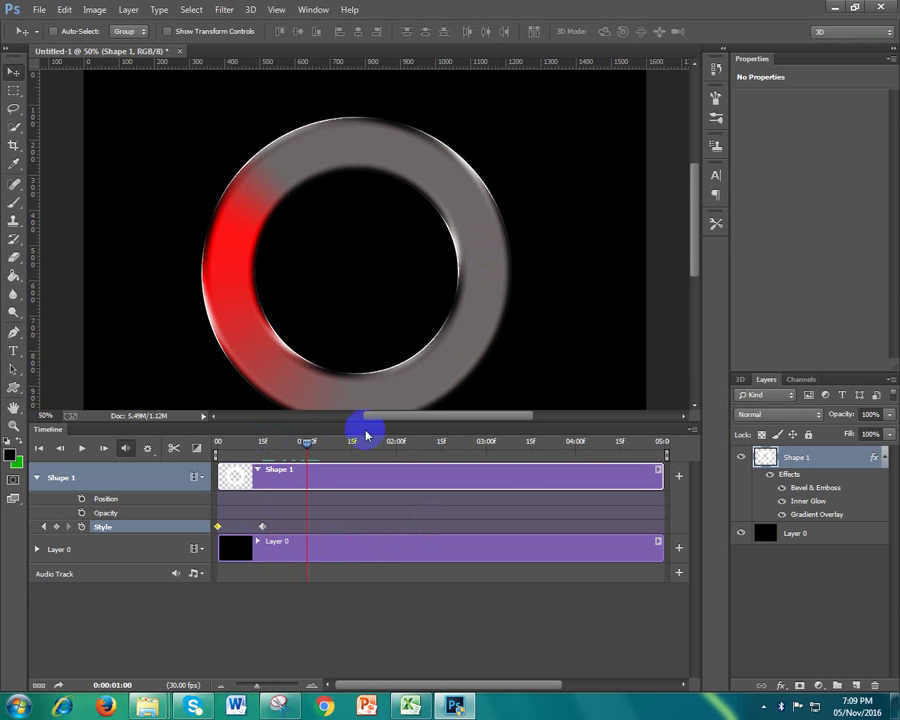
{"action": "double_click", "coordinate": [812, 513]}
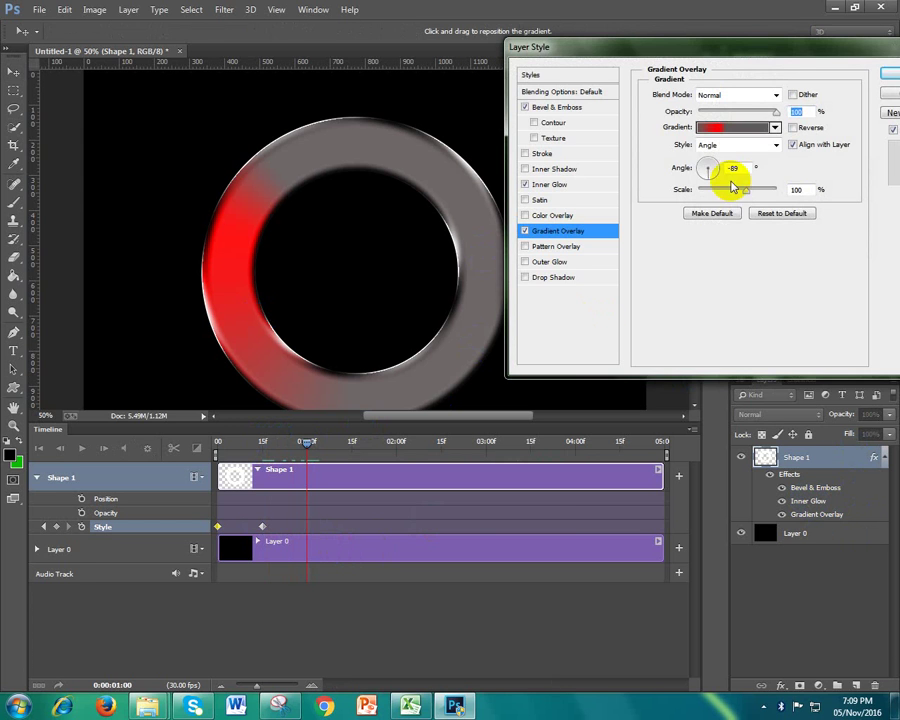
{"action": "double_click", "coordinate": [733, 169]}
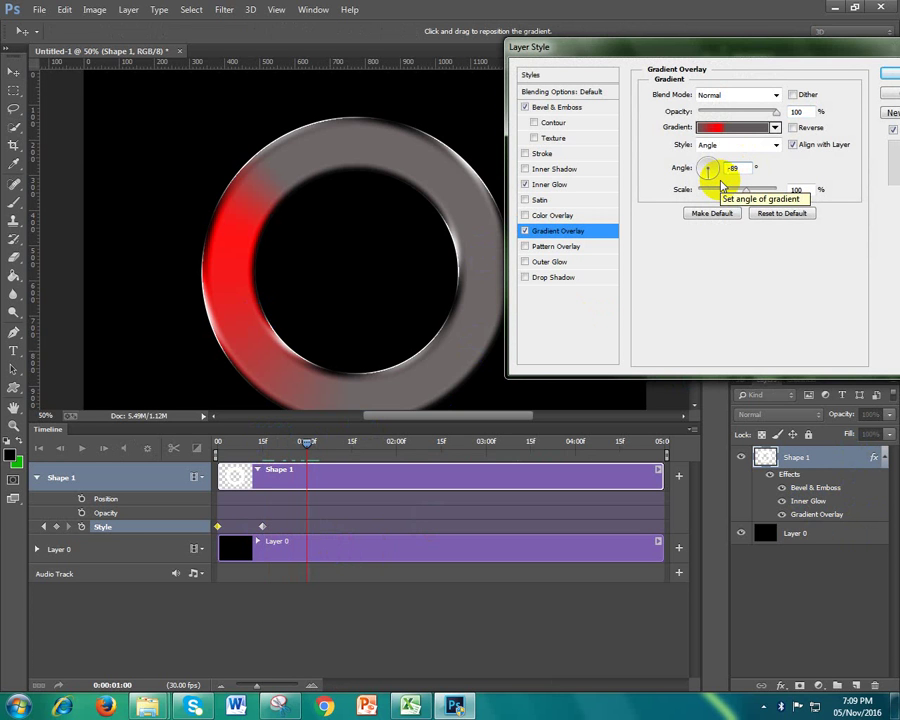
{"action": "type", "text": "92"}
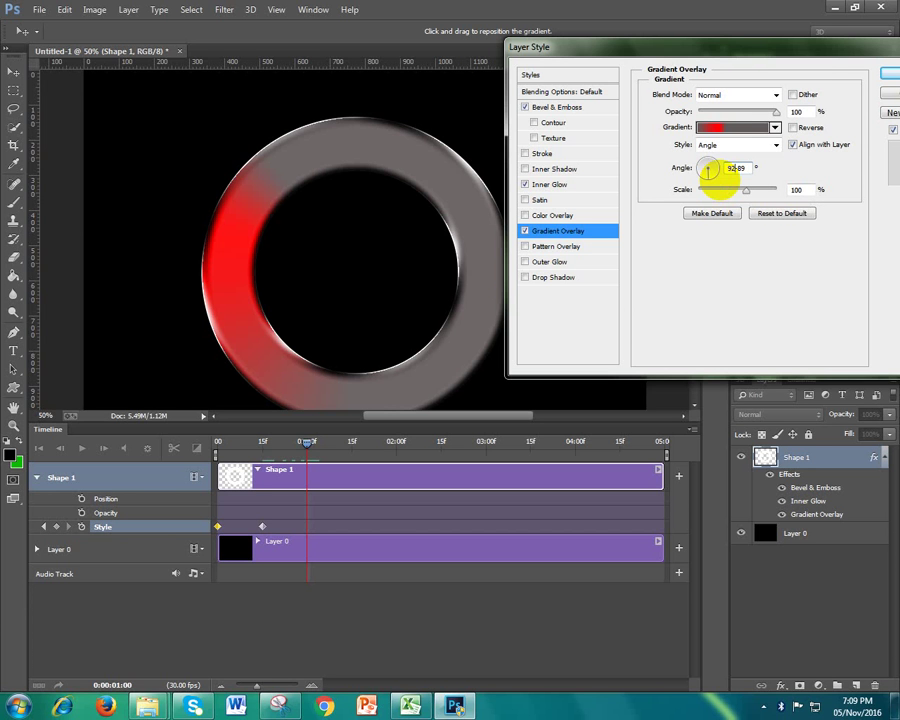
{"action": "left_click", "coordinate": [888, 74]}
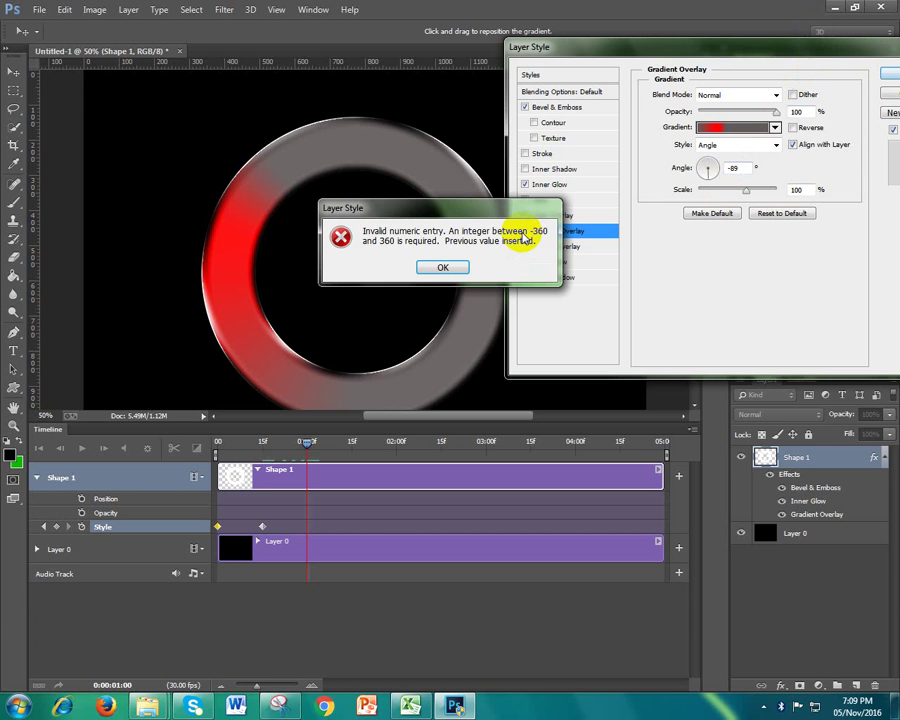
{"action": "key", "text": "Return"}
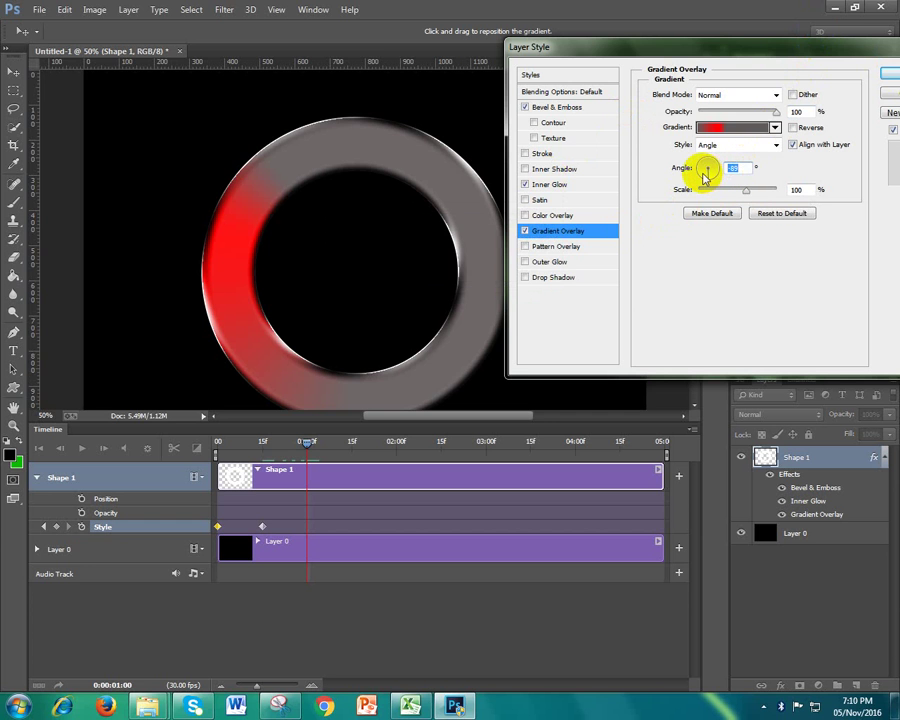
{"action": "left_click_drag", "start_coordinate": [705, 175], "coordinate": [707, 170]}
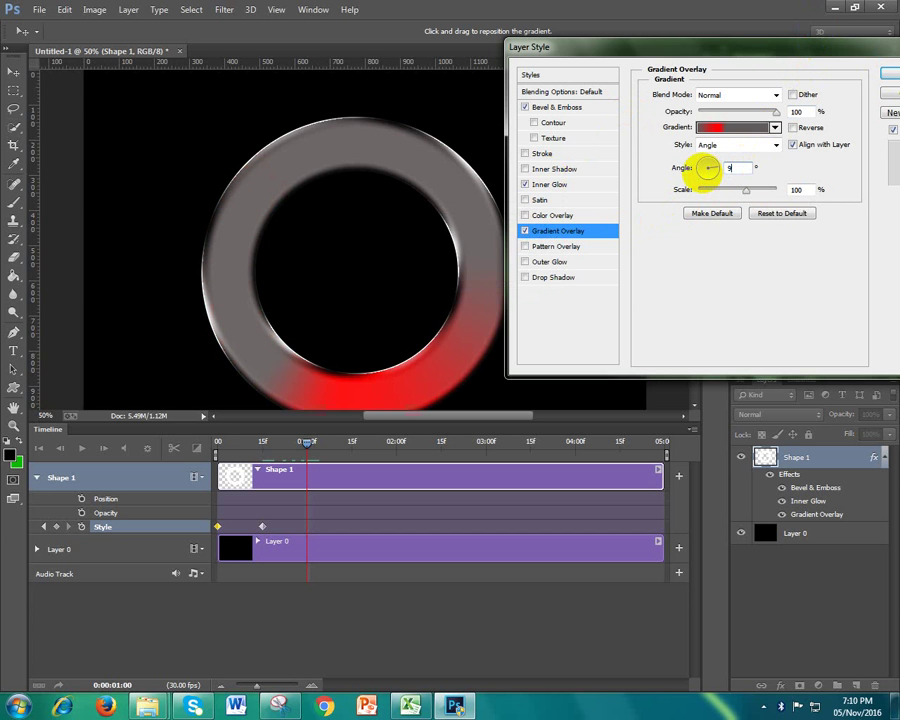
{"action": "left_click", "coordinate": [887, 77]}
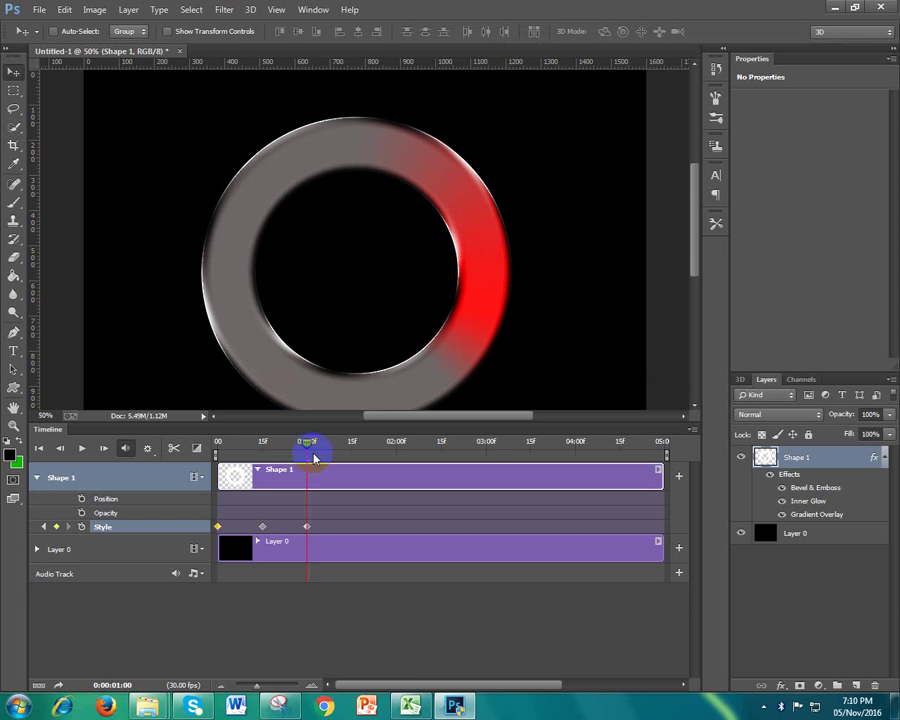
End the work area at 1:00, preview the animation and turn on Loop Playback
{"action": "left_click_drag", "start_coordinate": [665, 455], "coordinate": [307, 455]}
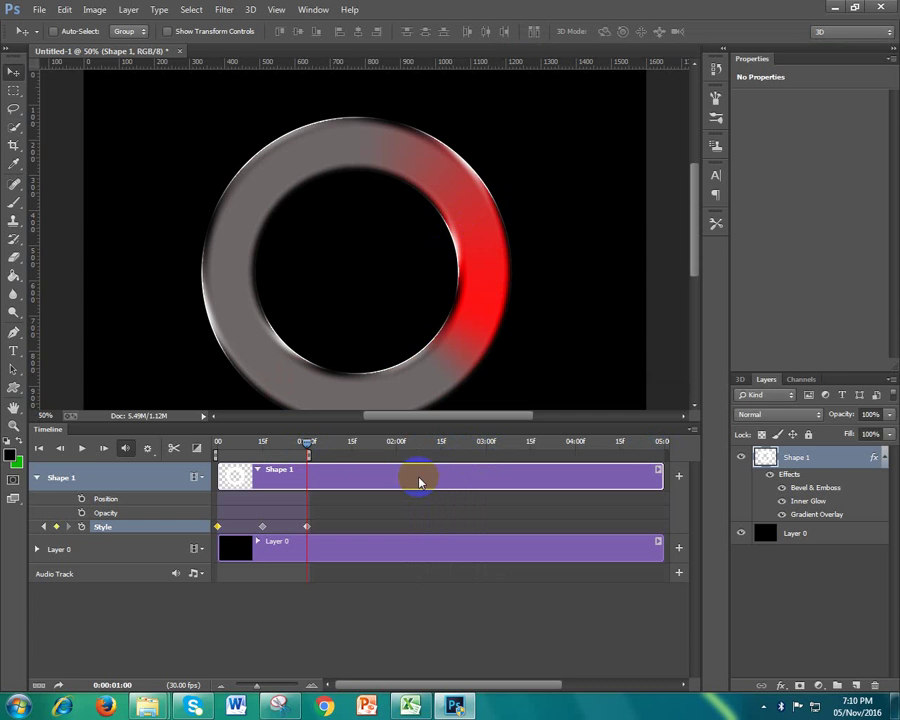
{"action": "left_click", "coordinate": [80, 449]}
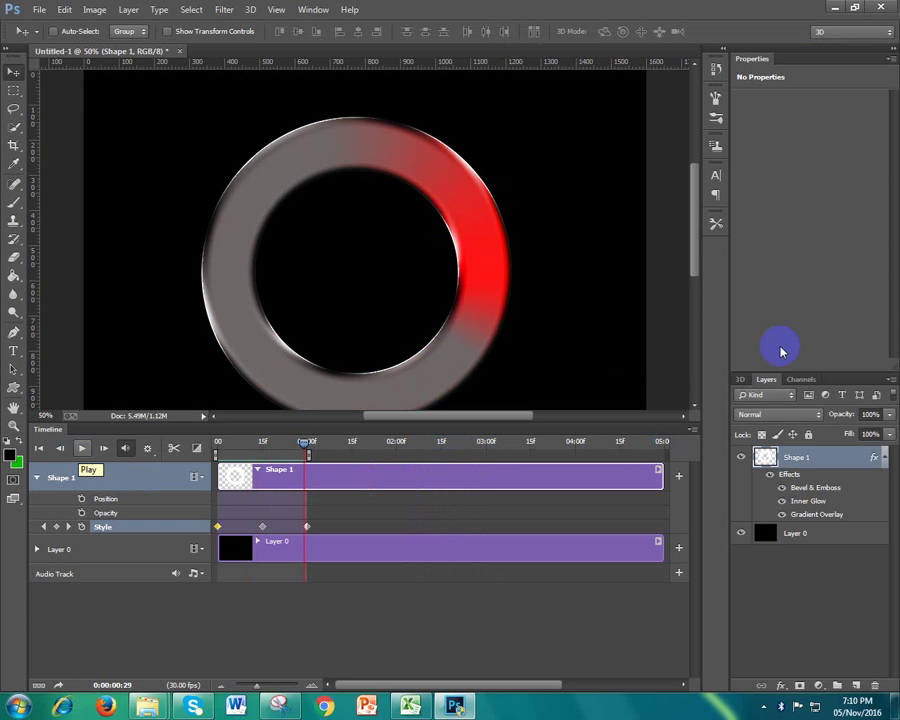
{"action": "left_click", "coordinate": [690, 428]}
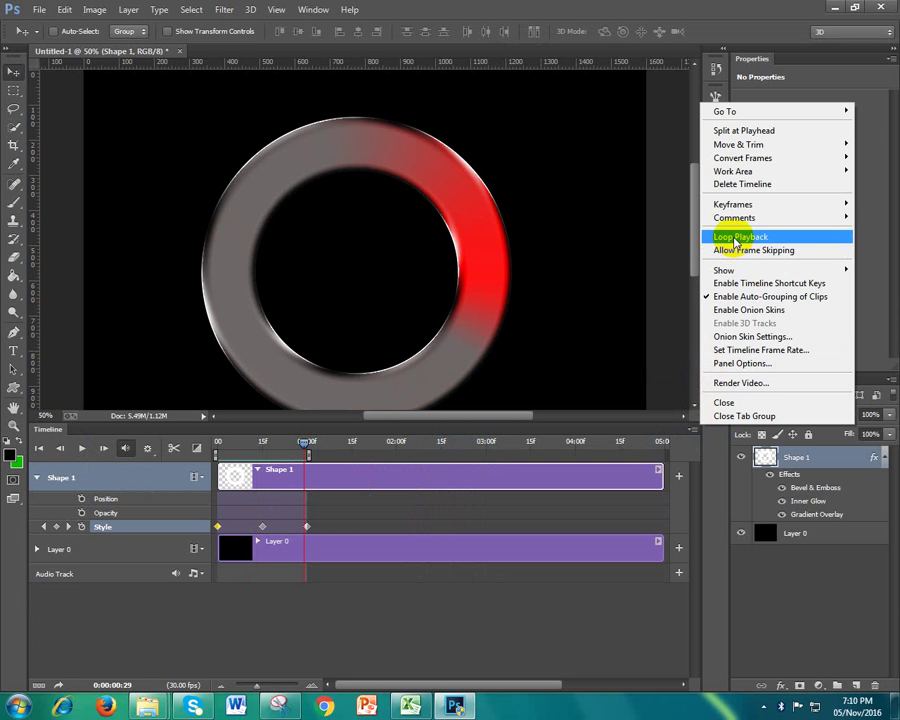
{"action": "left_click", "coordinate": [632, 300]}
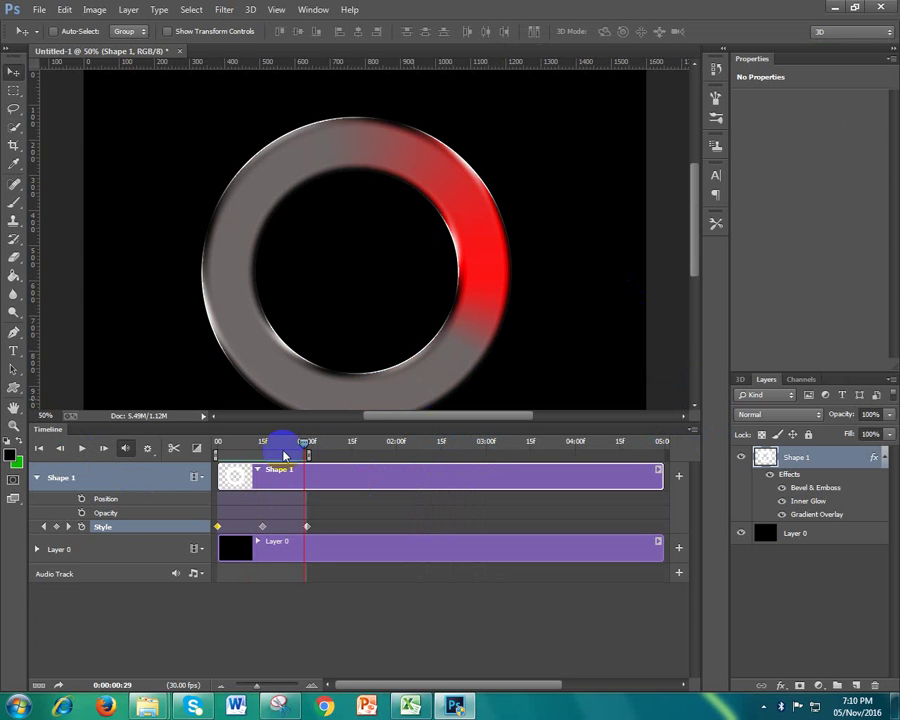
Play the one-second ring animation on a loop, then stop it
{"action": "left_click", "coordinate": [83, 450]}
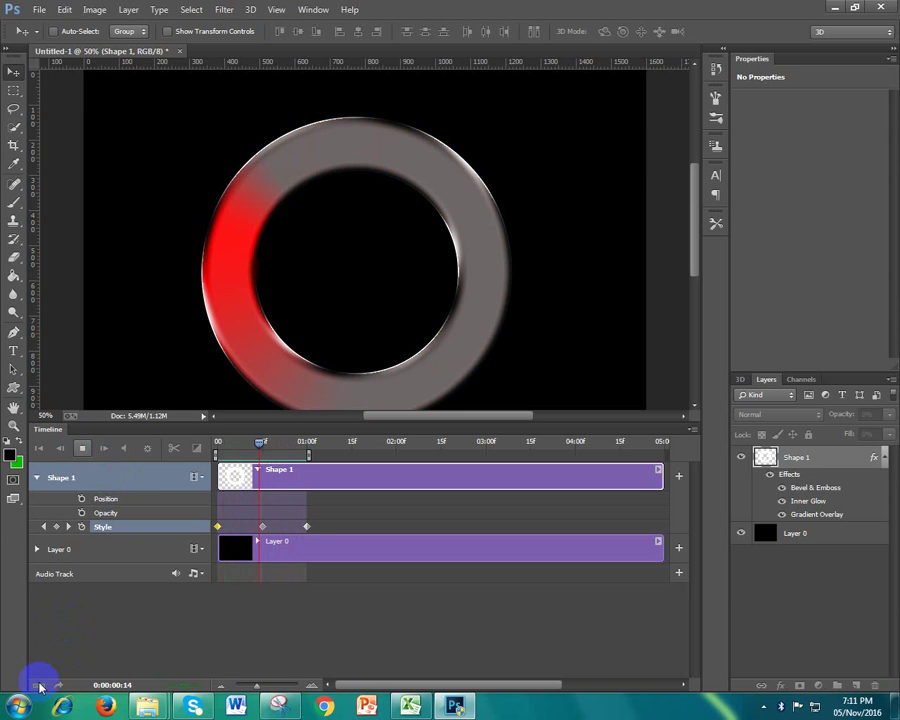
{"action": "left_click", "coordinate": [82, 447]}
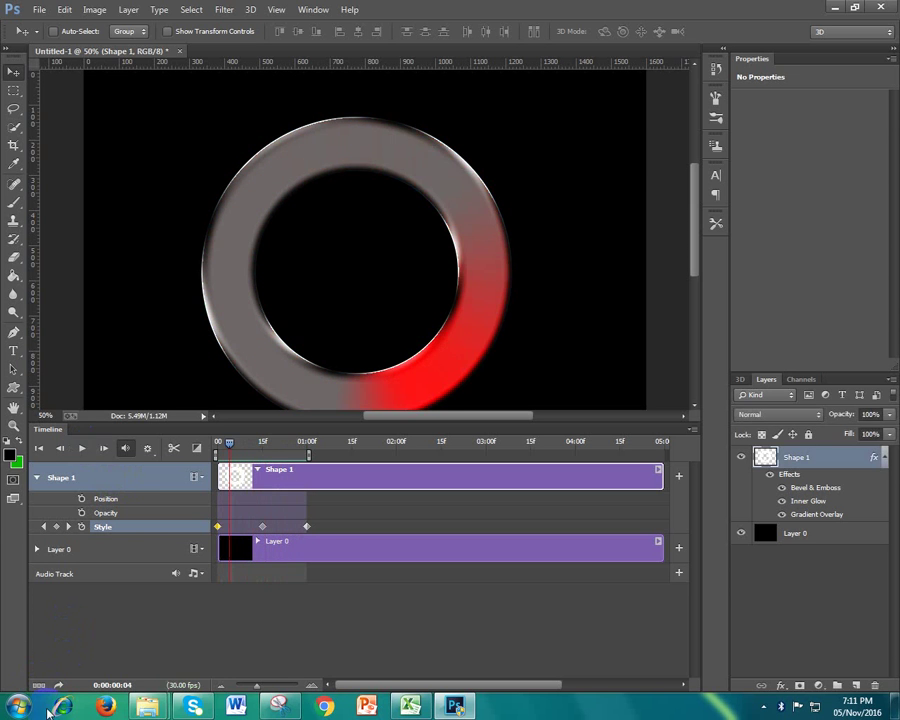
{"action": "left_click", "coordinate": [38, 685]}
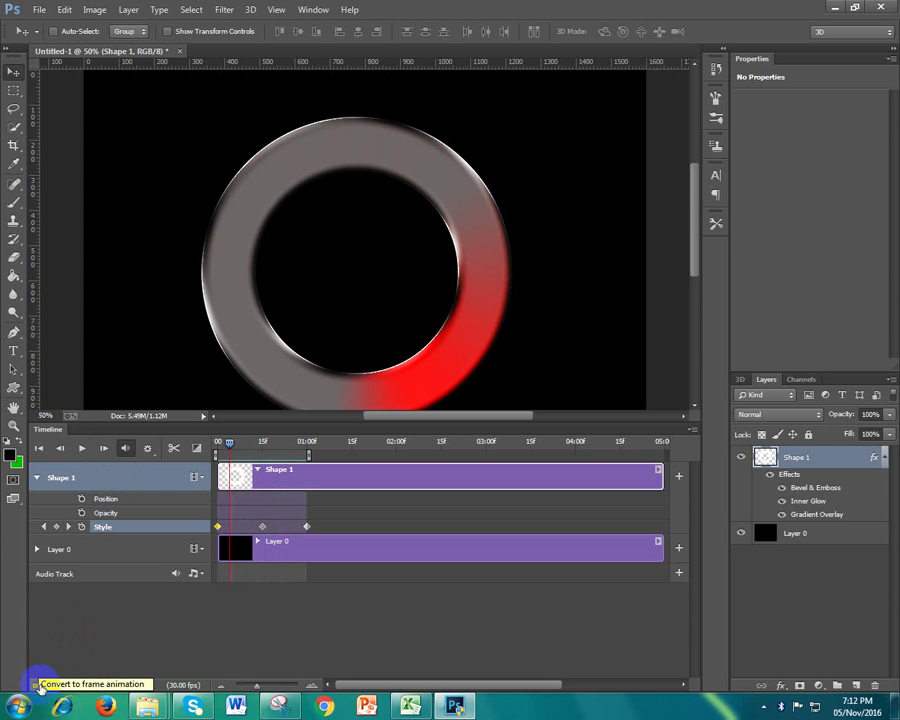
Convert the timeline to frame animation and step through frames 10 to 15
{"action": "left_click", "coordinate": [38, 685]}
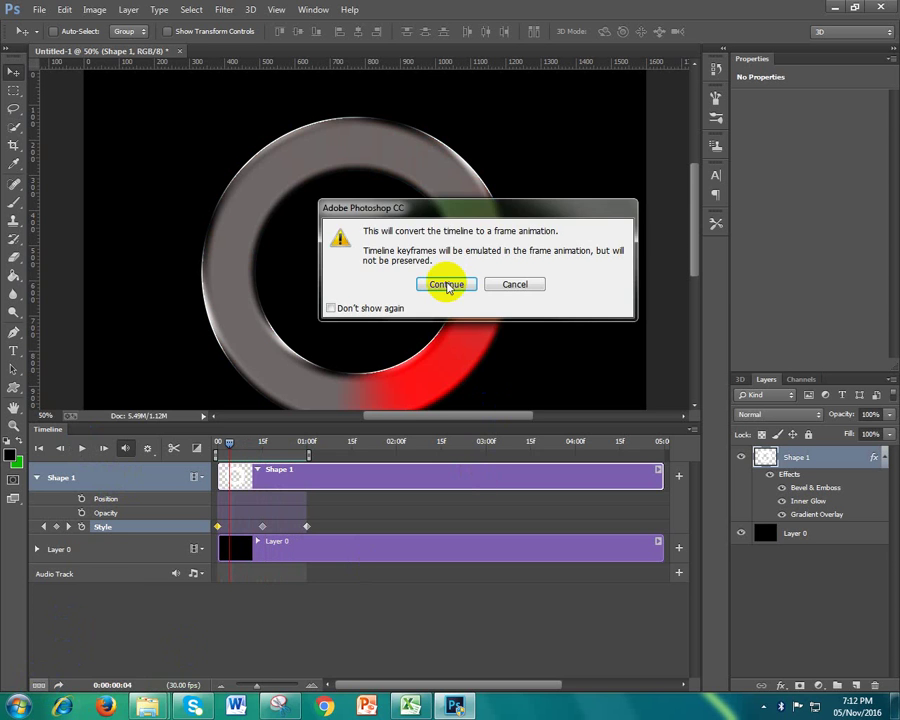
{"action": "left_click", "coordinate": [447, 287]}
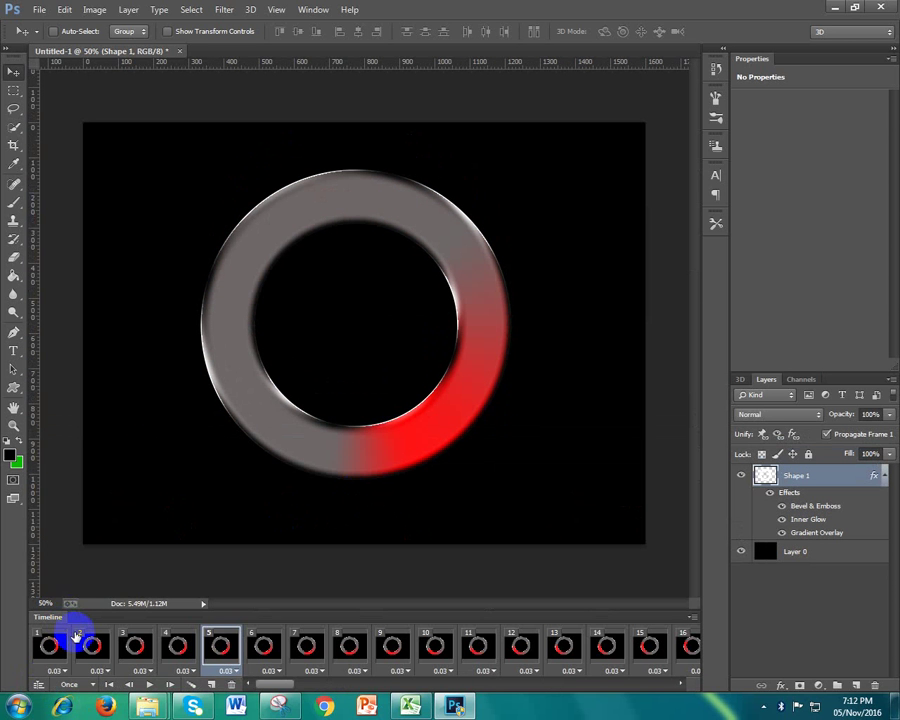
{"action": "left_click", "coordinate": [430, 648]}
{"action": "left_click", "coordinate": [487, 650]}
{"action": "left_click", "coordinate": [521, 648]}
{"action": "left_click", "coordinate": [563, 648]}
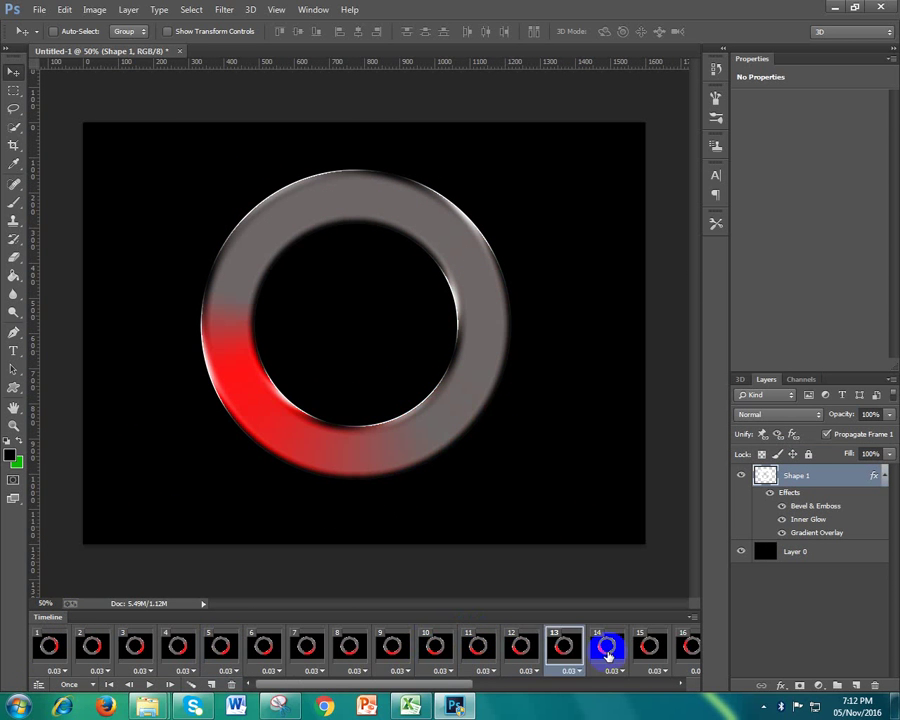
{"action": "left_click", "coordinate": [606, 648]}
{"action": "left_click", "coordinate": [650, 648]}
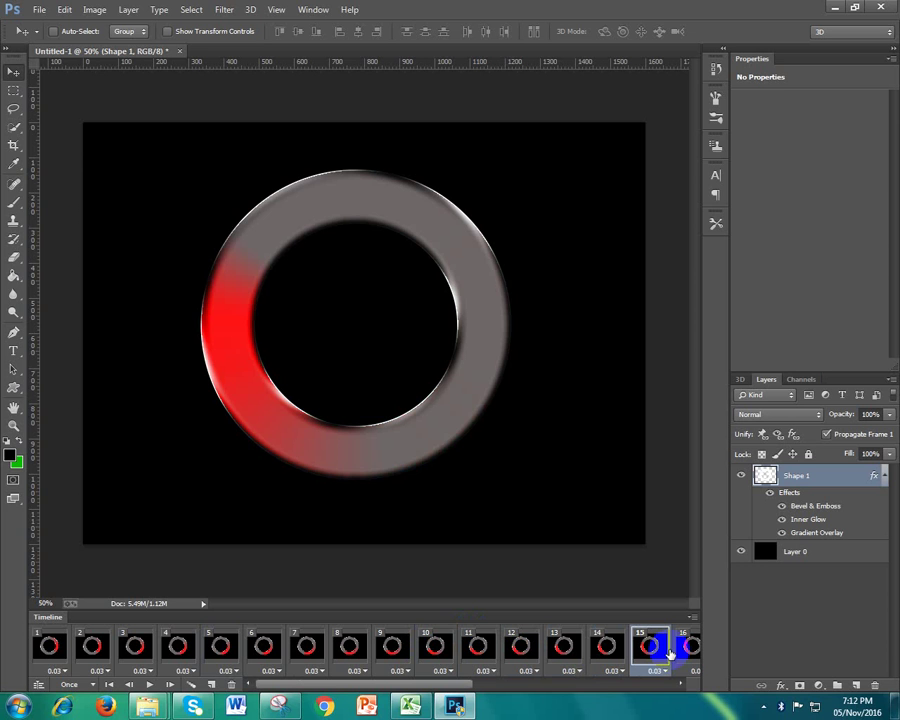
Set the animation looping to Forever and hide the black Layer 0
{"action": "left_click", "coordinate": [64, 688]}
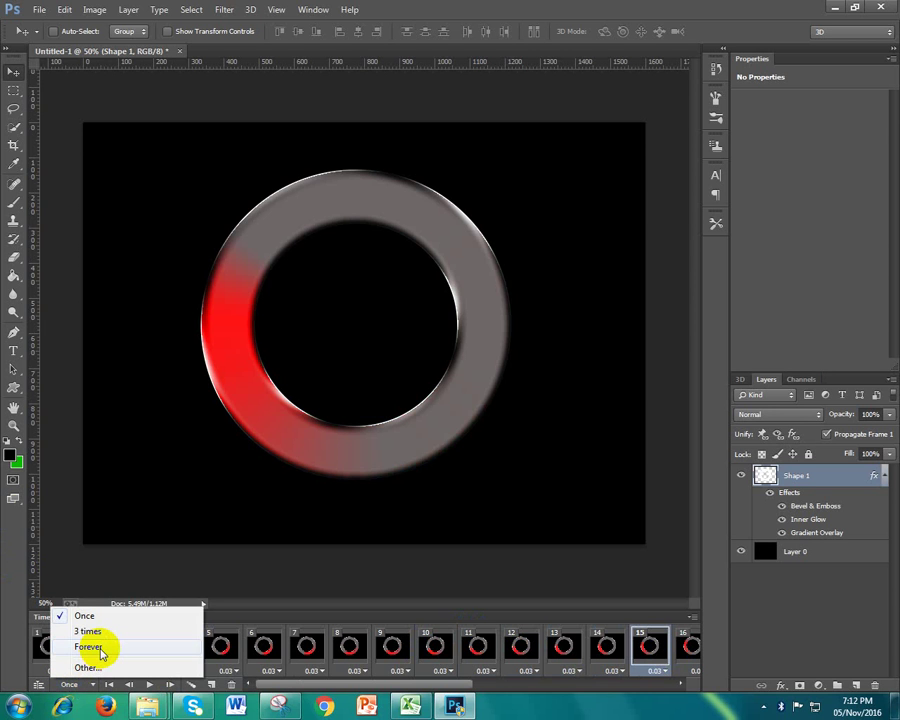
{"action": "left_click", "coordinate": [100, 649]}
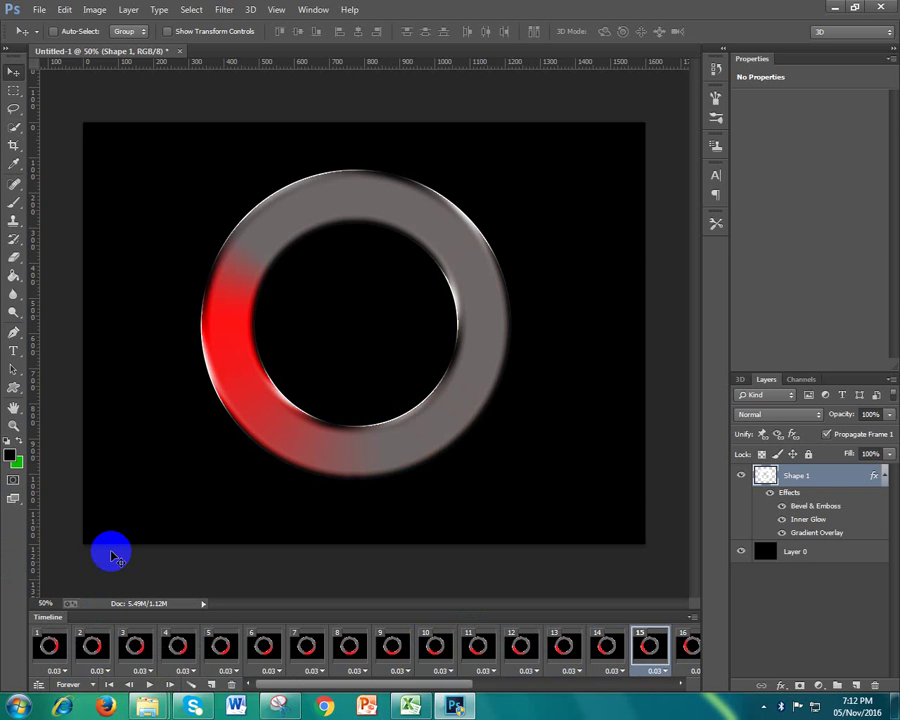
{"action": "left_click", "coordinate": [742, 553]}
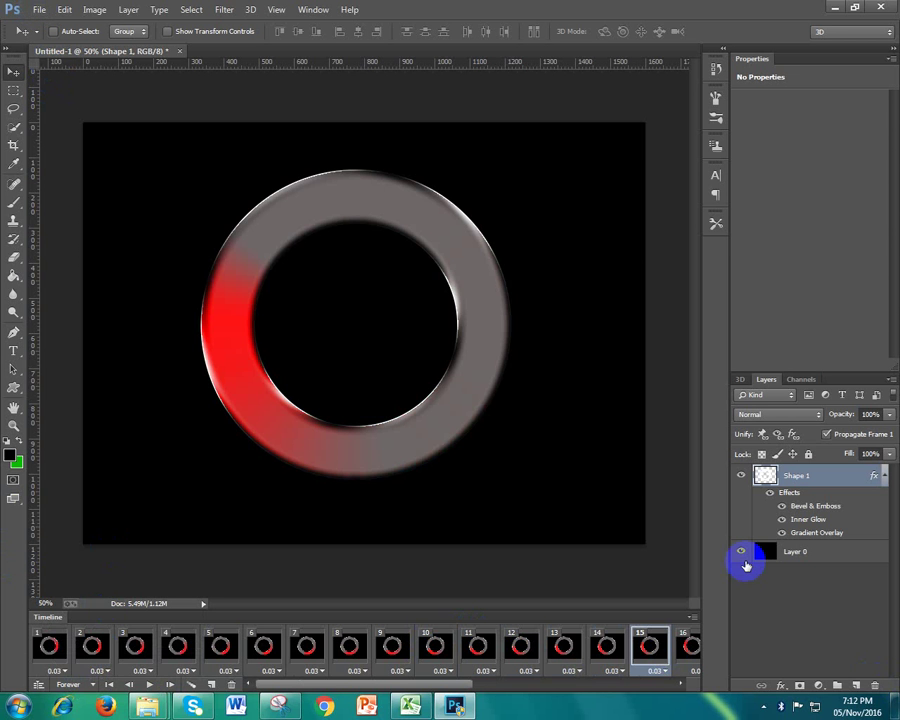
{"action": "left_click", "coordinate": [742, 553]}
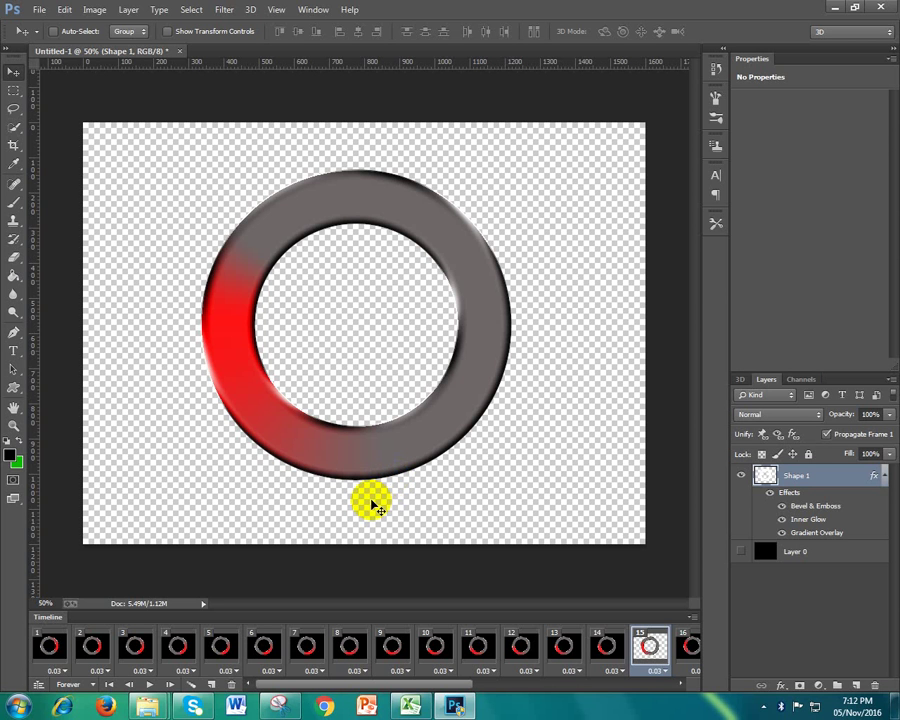
Export the ring animation with Save for Web as 'looooadddding' GIF on the Desktop
{"action": "left_click", "coordinate": [239, 287]}
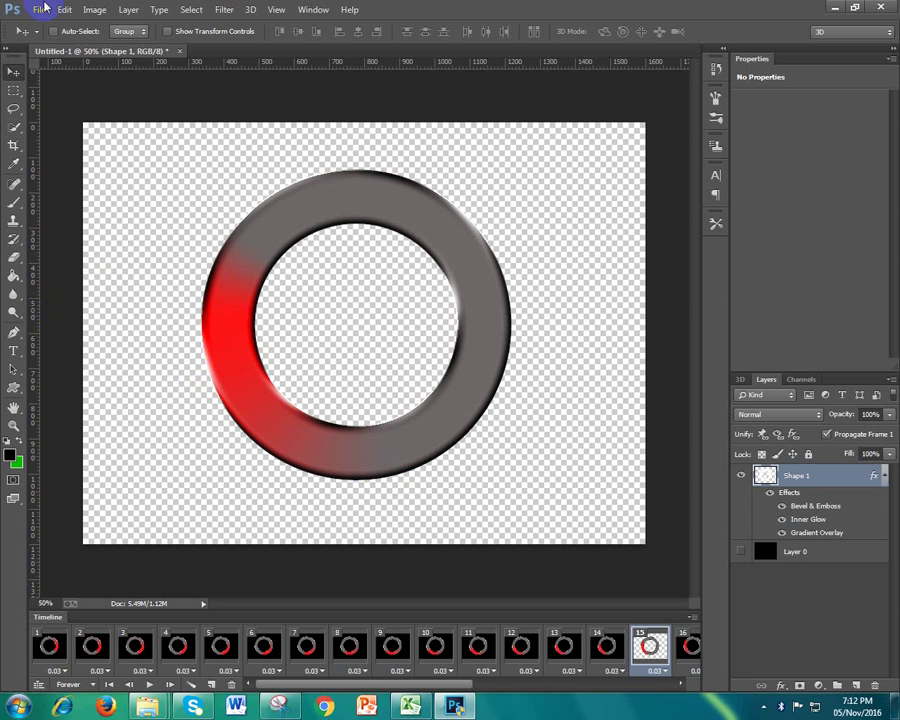
{"action": "left_click", "coordinate": [41, 9]}
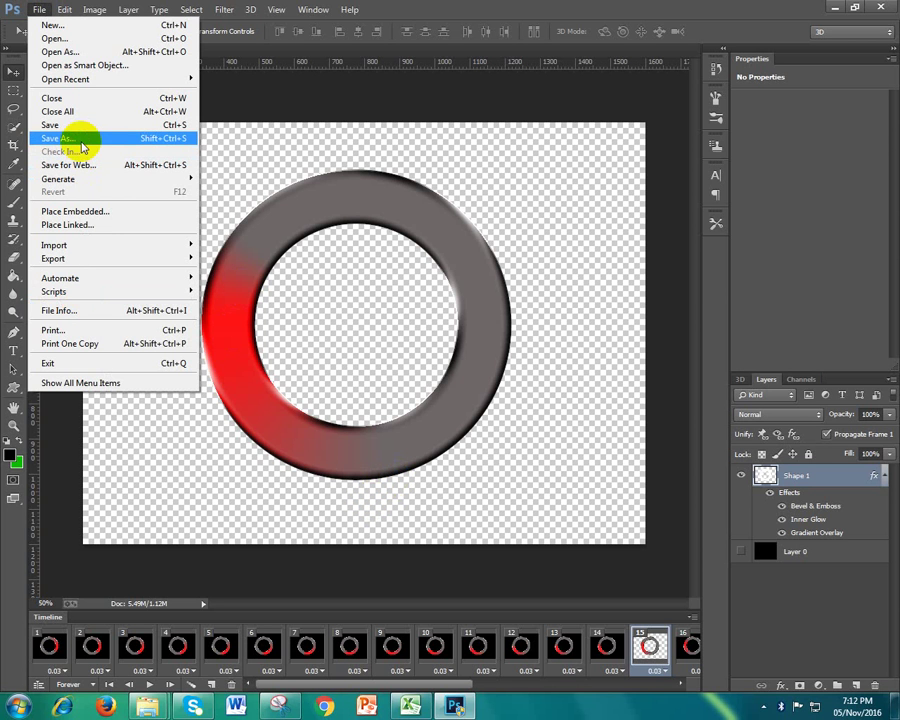
{"action": "left_click", "coordinate": [82, 147]}
{"action": "left_click", "coordinate": [569, 124]}
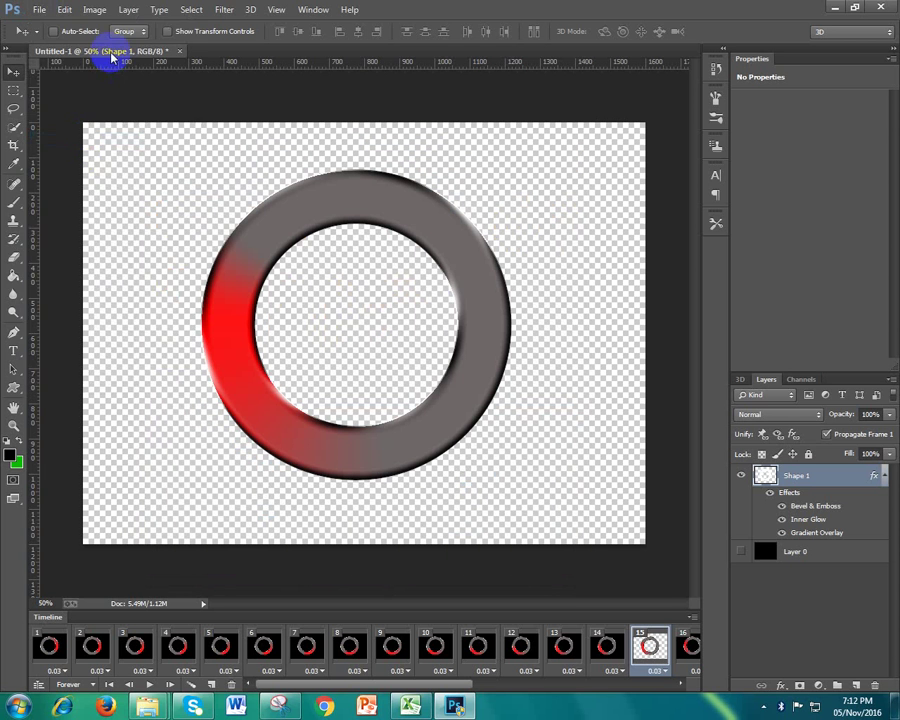
{"action": "left_click", "coordinate": [40, 10]}
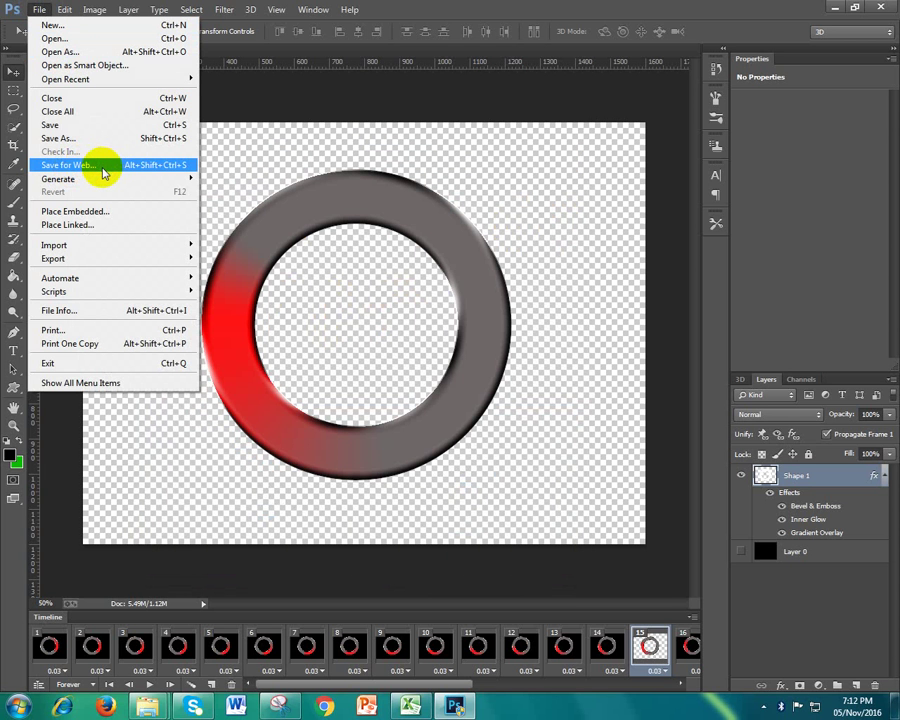
{"action": "left_click", "coordinate": [107, 166]}
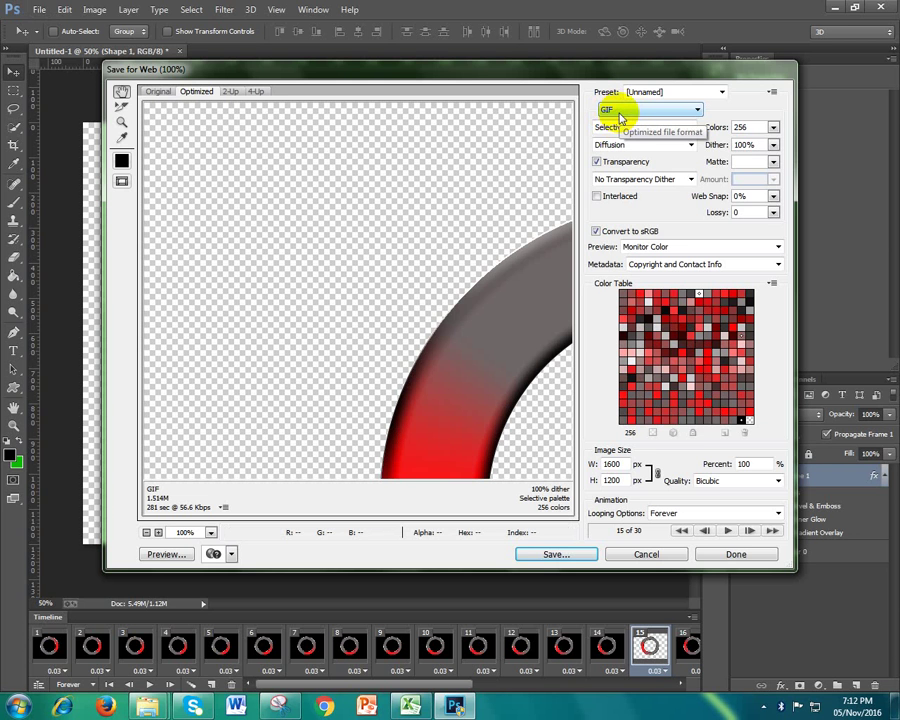
{"action": "left_click", "coordinate": [557, 556]}
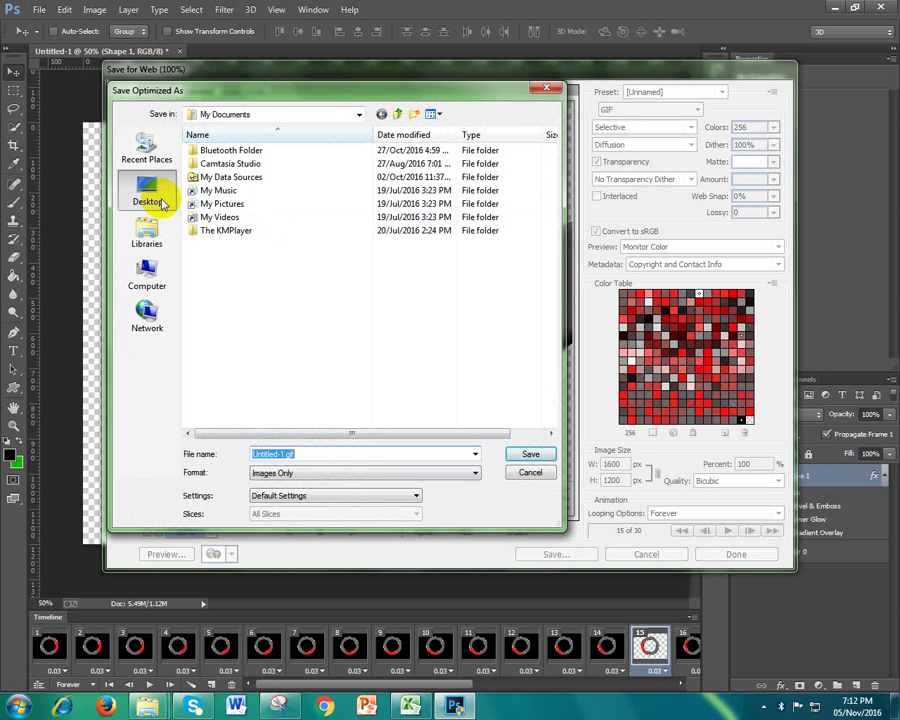
{"action": "left_click", "coordinate": [148, 200]}
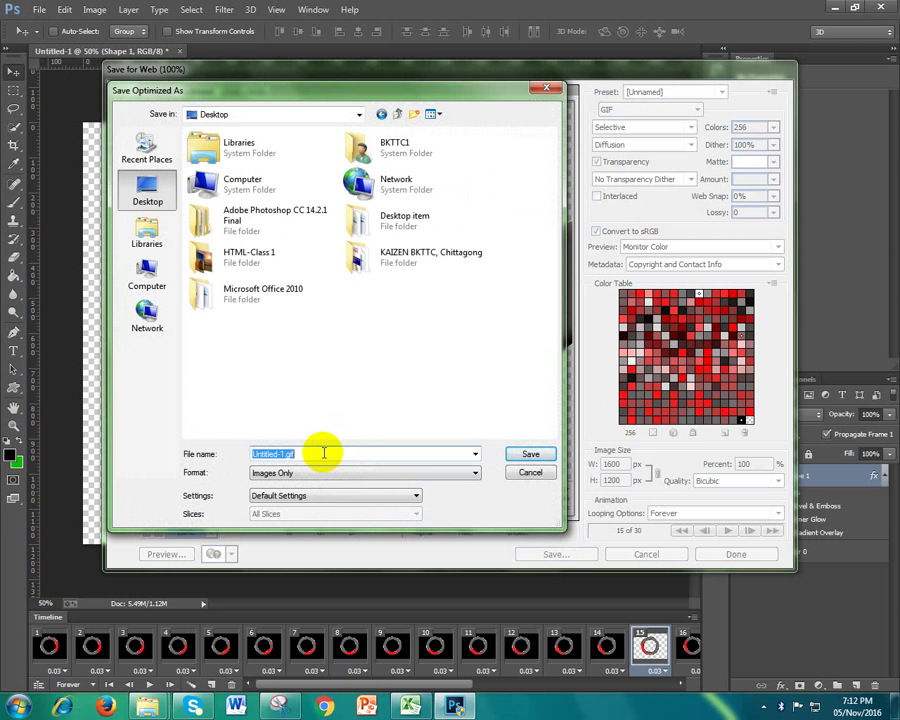
{"action": "type", "text": "loooo"}
{"action": "type", "text": "adddd"}
{"action": "type", "text": "ing"}
{"action": "key", "text": "Return"}
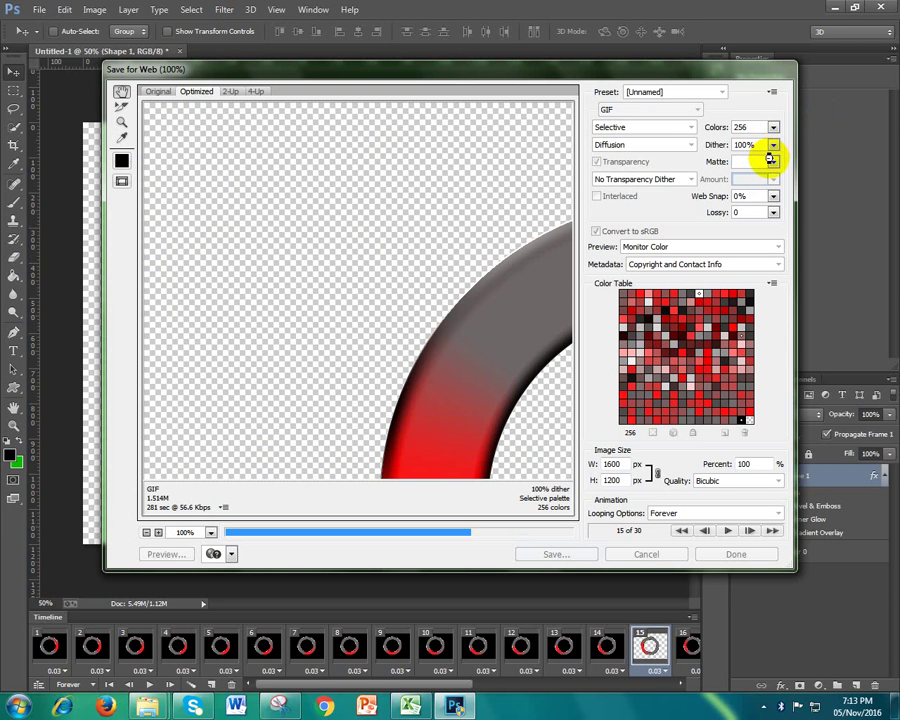
Open looooadddding.gif from the Desktop in Firefox, maximized, to watch the ring spin
{"action": "left_click", "coordinate": [833, 8]}
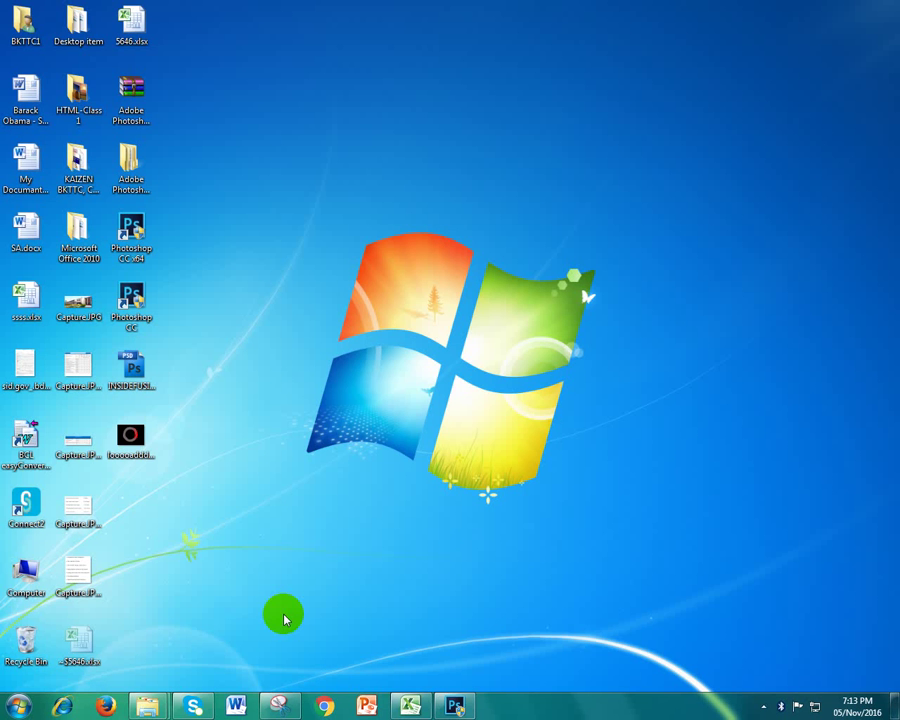
{"action": "left_click", "coordinate": [105, 705]}
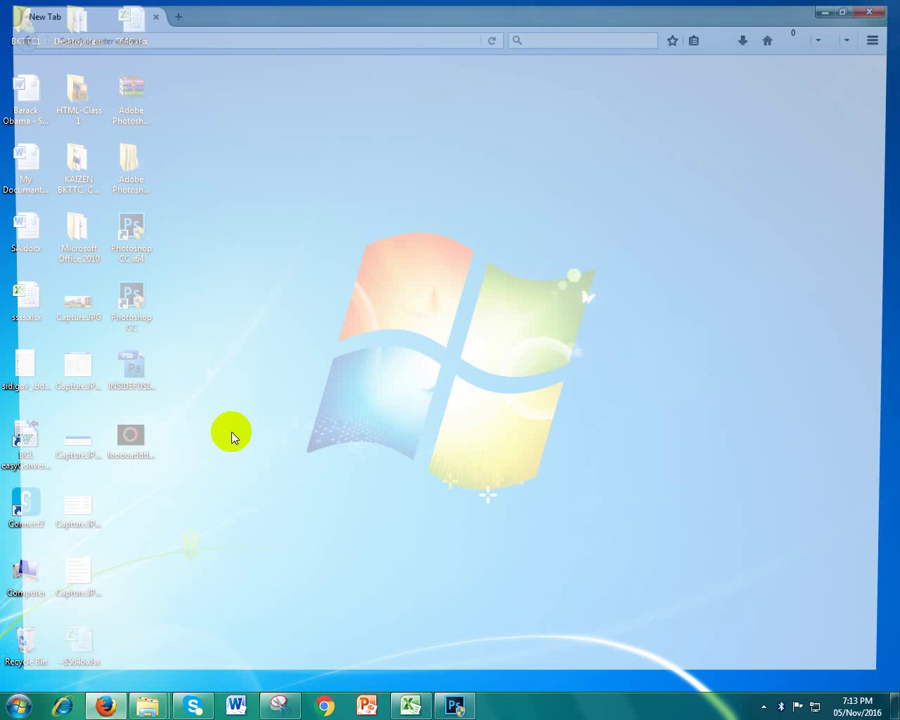
{"action": "double_click", "coordinate": [504, 24]}
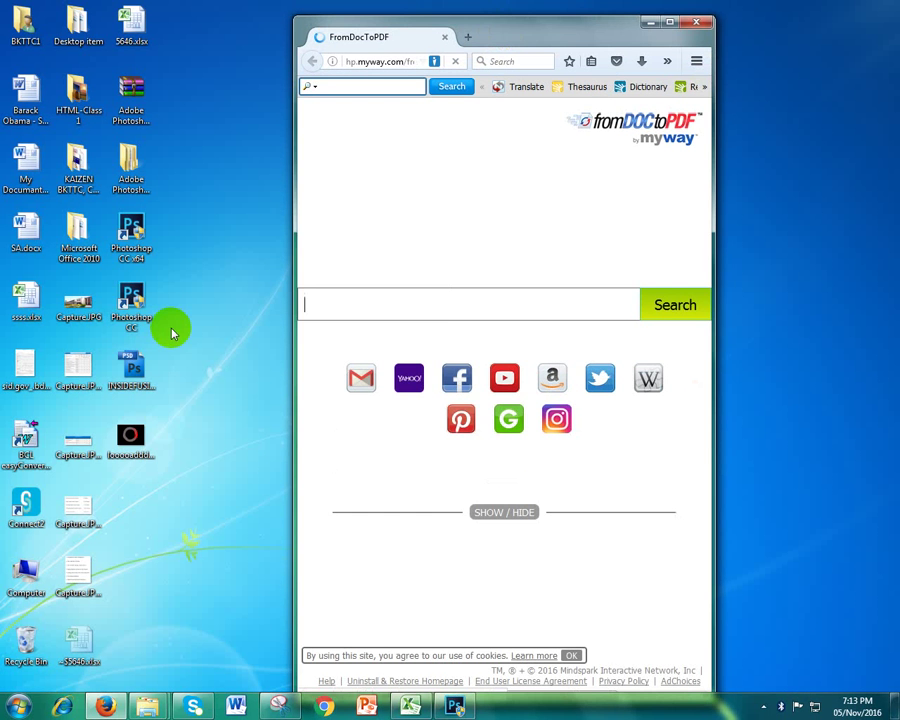
{"action": "left_click_drag", "start_coordinate": [130, 435], "coordinate": [552, 366]}
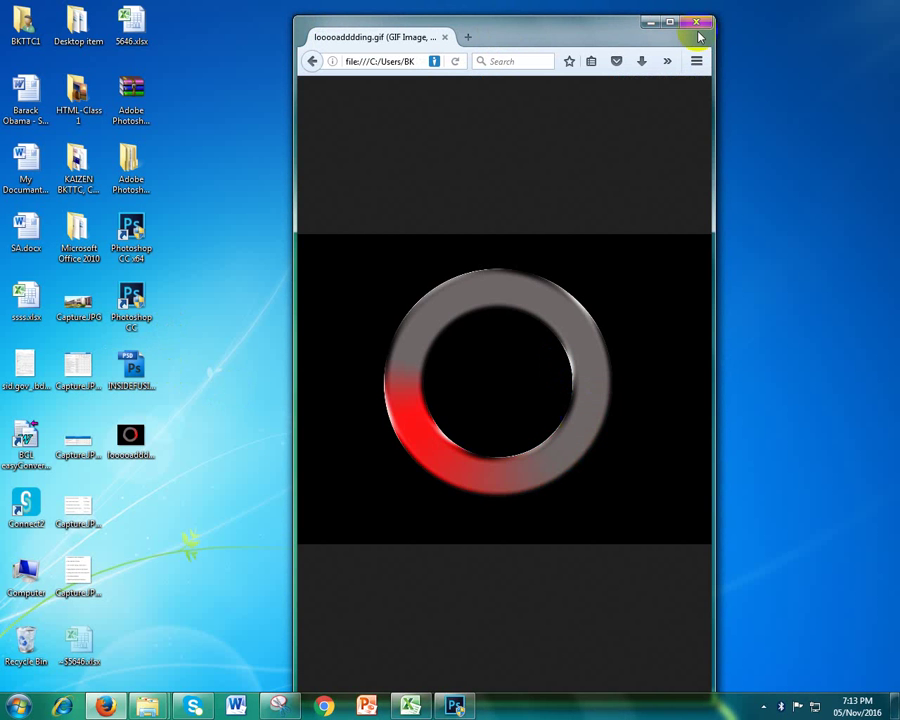
{"action": "left_click", "coordinate": [670, 21]}
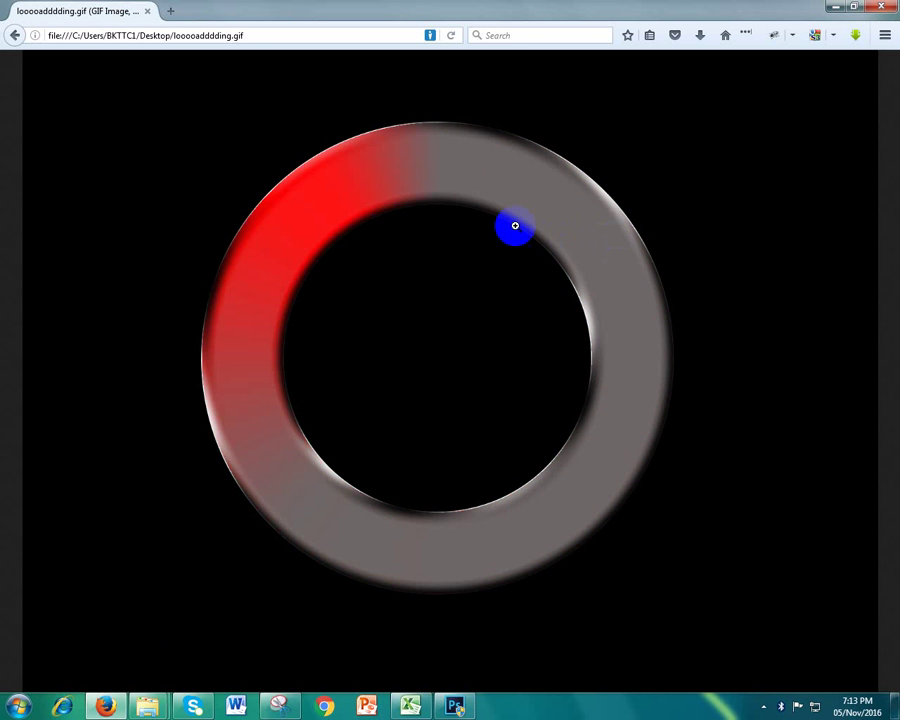
Back in Photoshop, make the black Layer 0 background visible again
{"action": "left_click", "coordinate": [455, 706]}
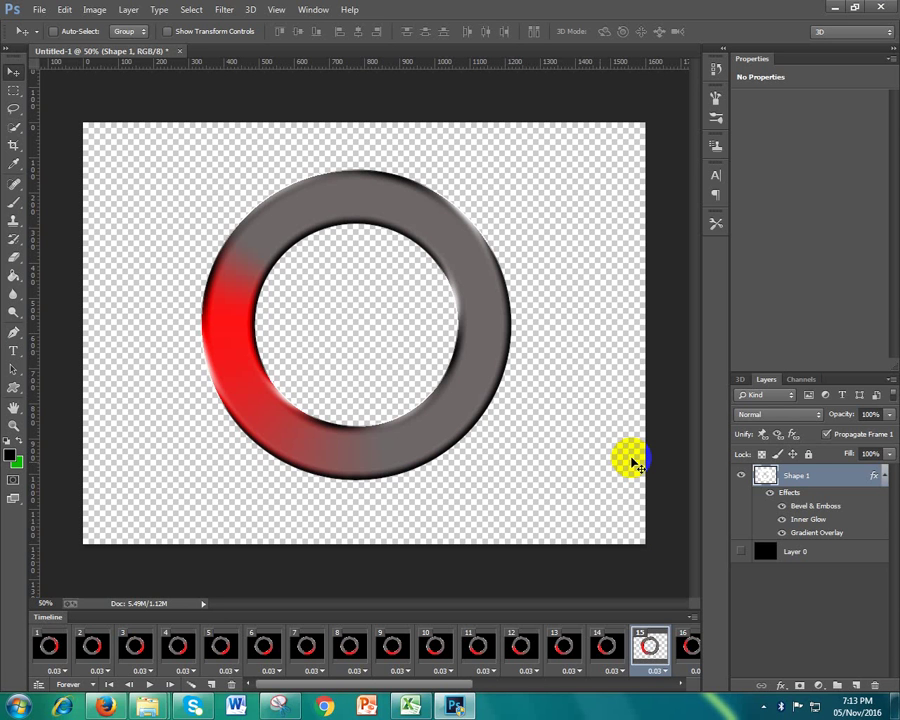
{"action": "left_click", "coordinate": [798, 556]}
{"action": "right_click", "coordinate": [797, 558]}
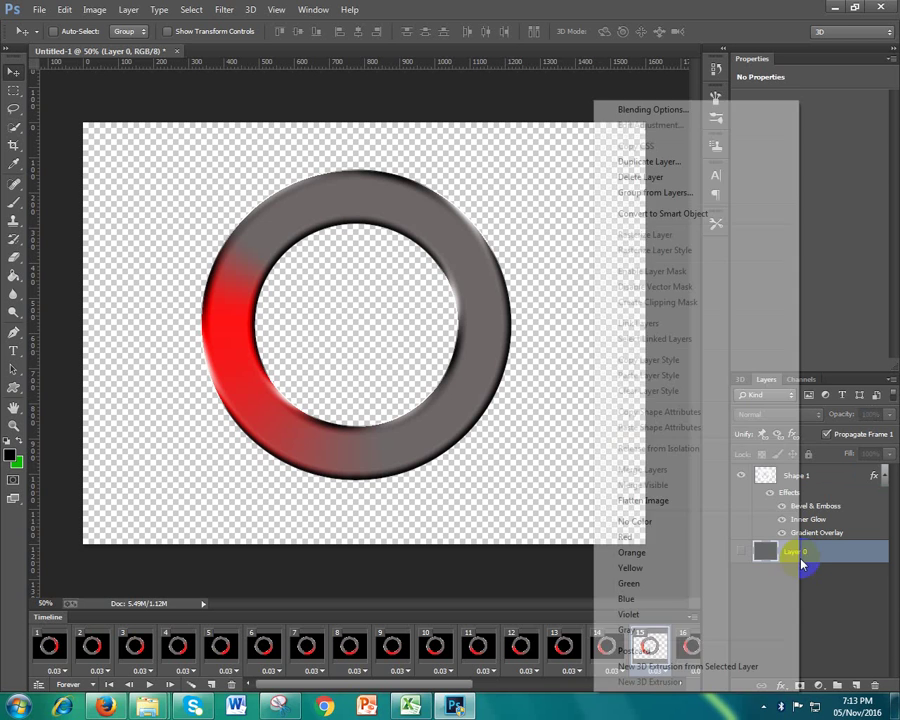
{"action": "left_click", "coordinate": [741, 552]}
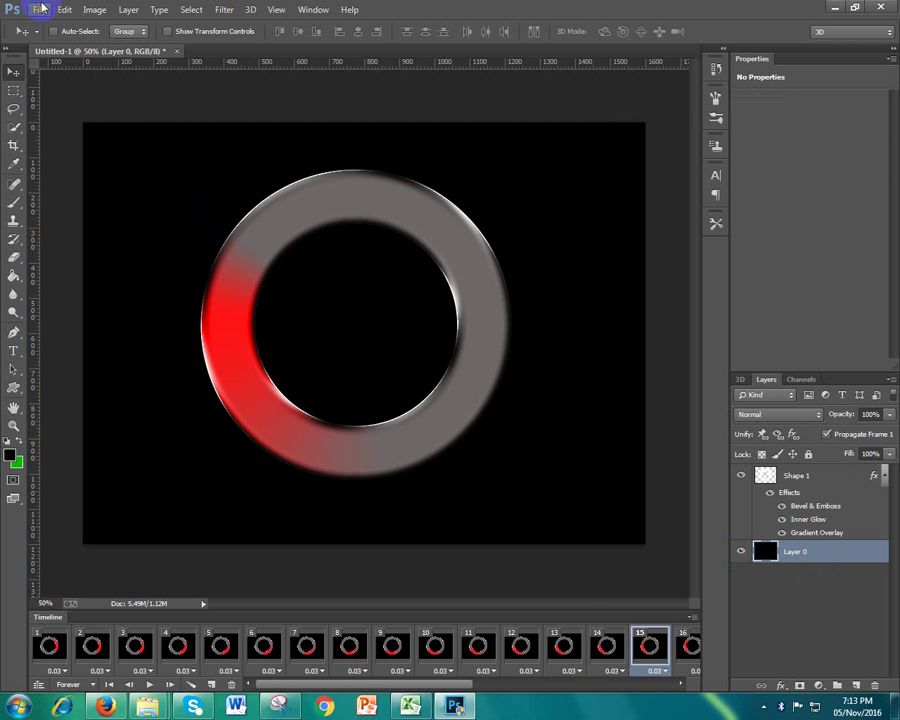
Re-save the animation via Save for Web, replacing looooadddding.gif on the Desktop
{"action": "left_click", "coordinate": [42, 8]}
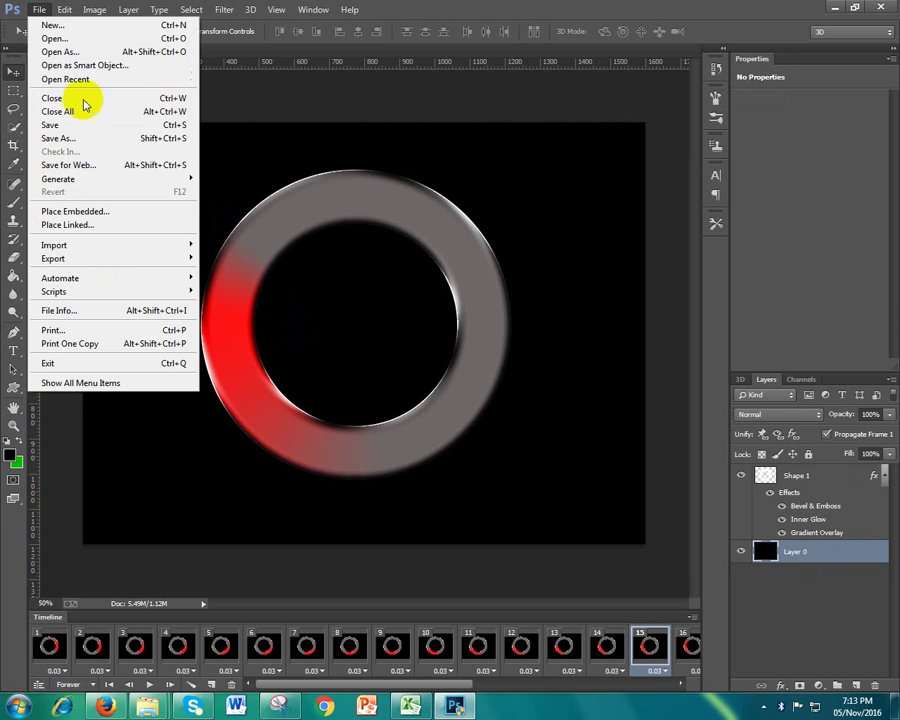
{"action": "left_click", "coordinate": [74, 167]}
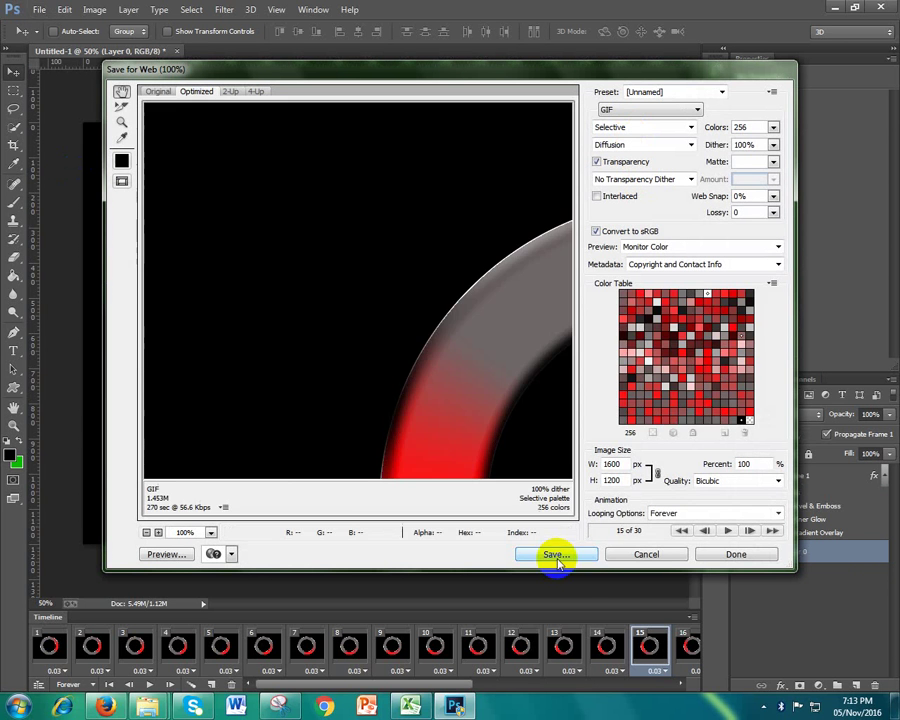
{"action": "left_click", "coordinate": [560, 556]}
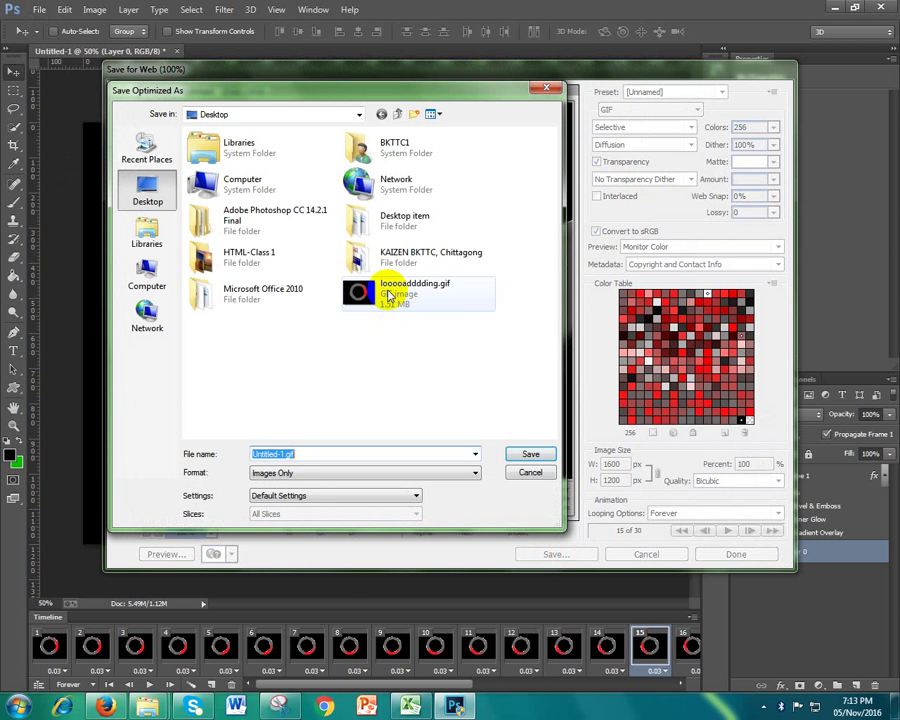
{"action": "mouse_move", "coordinate": [397, 290]}
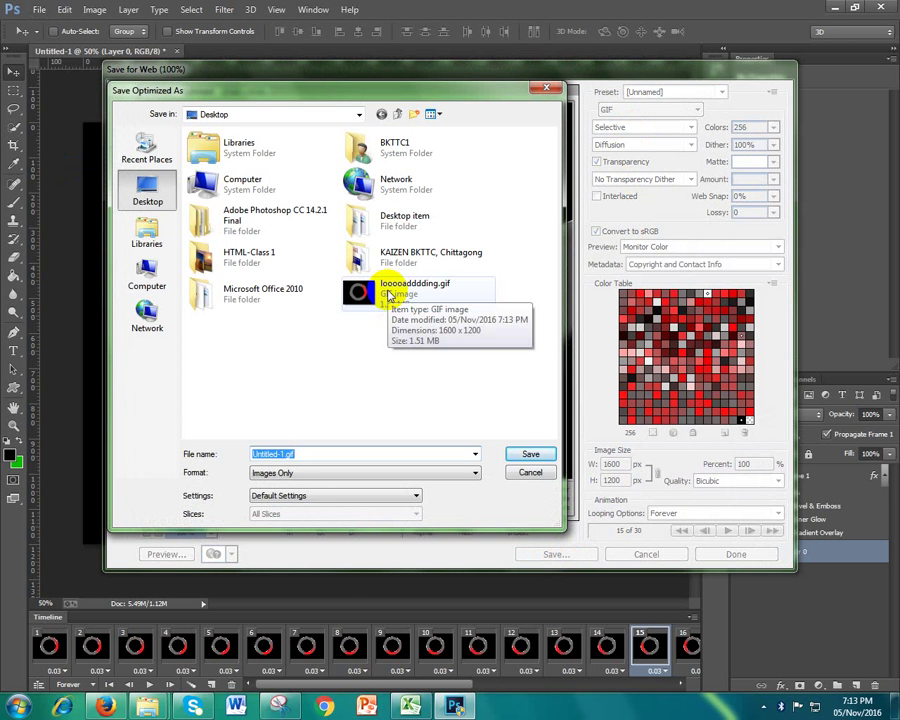
{"action": "left_click", "coordinate": [390, 295]}
{"action": "left_click", "coordinate": [530, 454]}
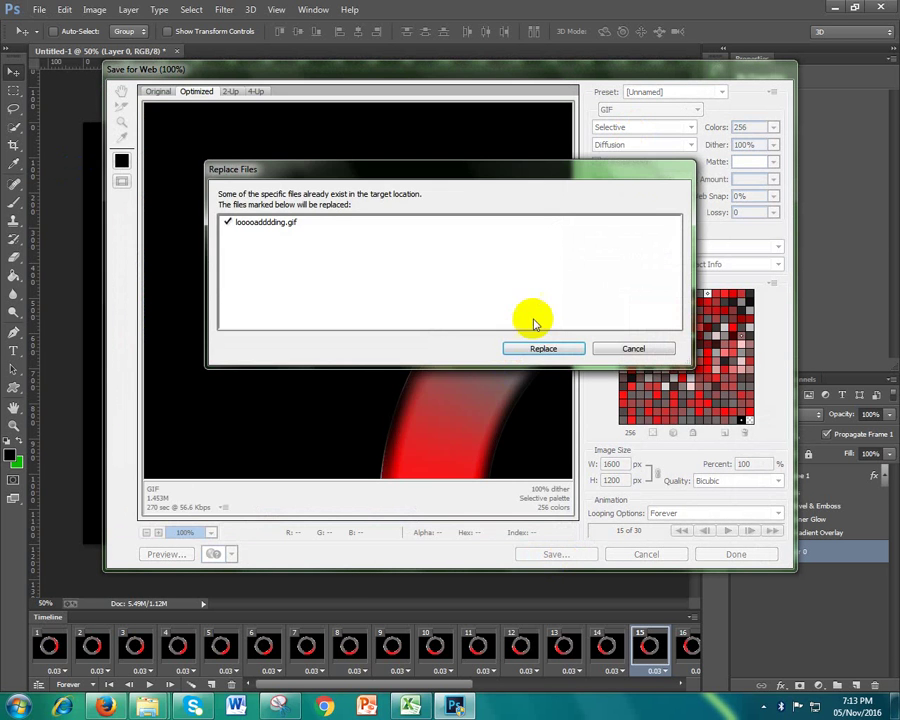
{"action": "left_click", "coordinate": [537, 349]}
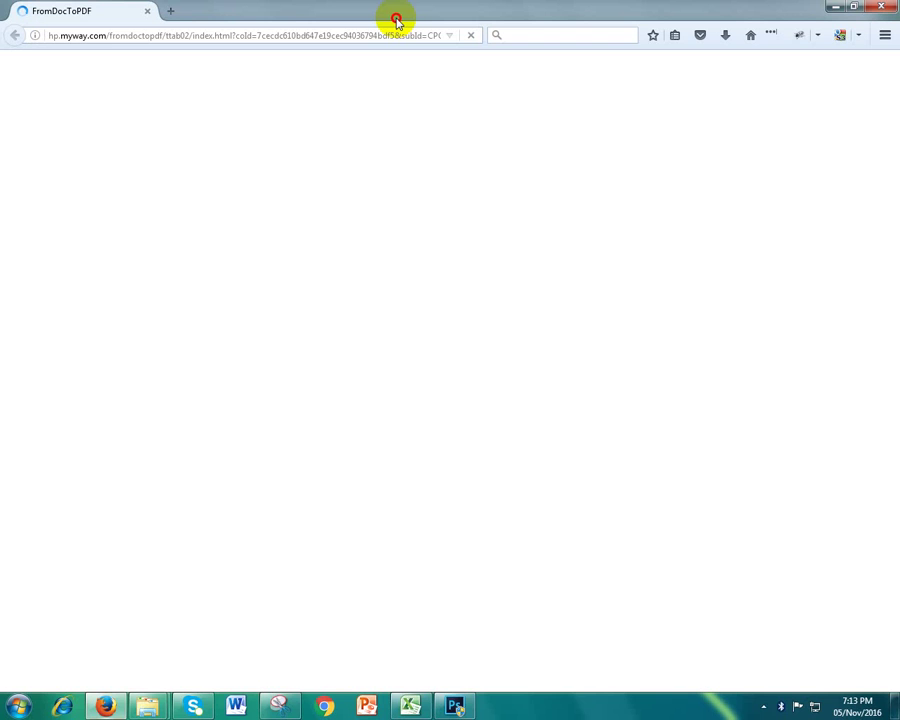
Preview the updated GIF full-window in Firefox, then close it and return to Photoshop
{"action": "double_click", "coordinate": [396, 20]}
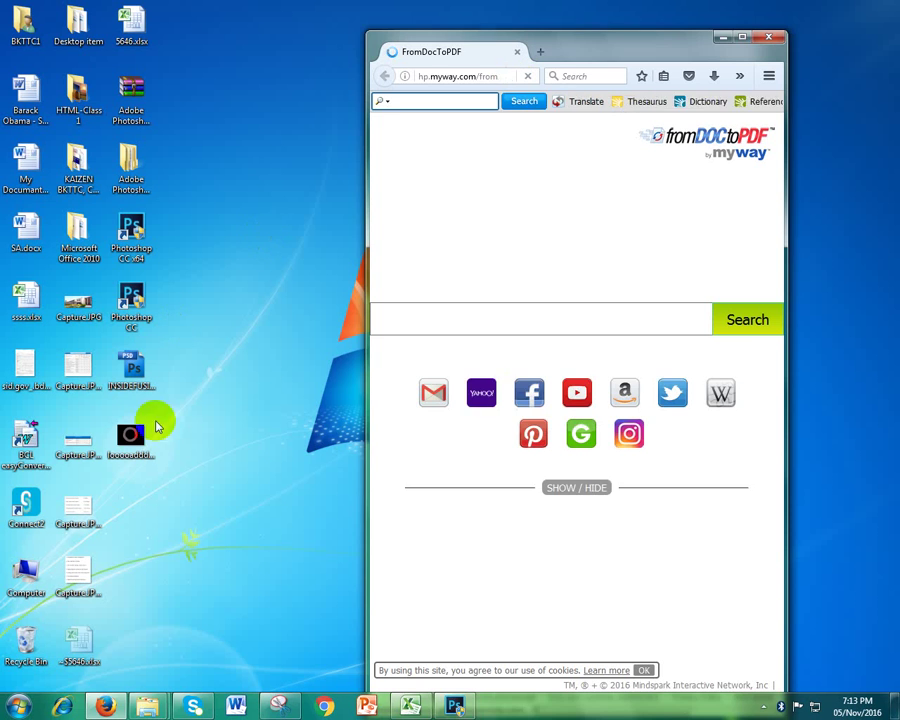
{"action": "left_click_drag", "start_coordinate": [150, 428], "coordinate": [597, 251]}
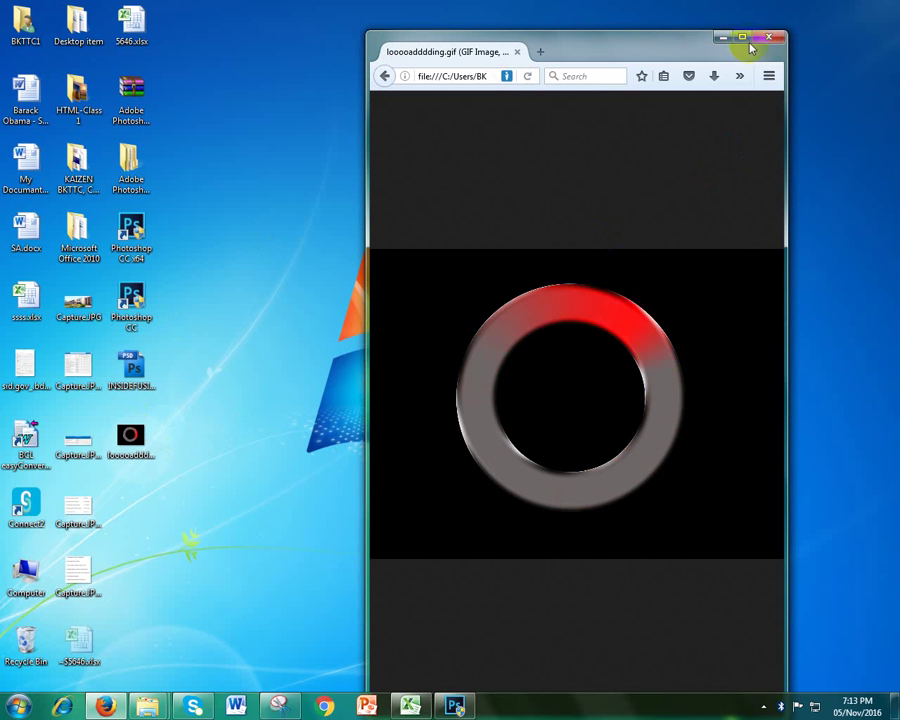
{"action": "left_click", "coordinate": [741, 37]}
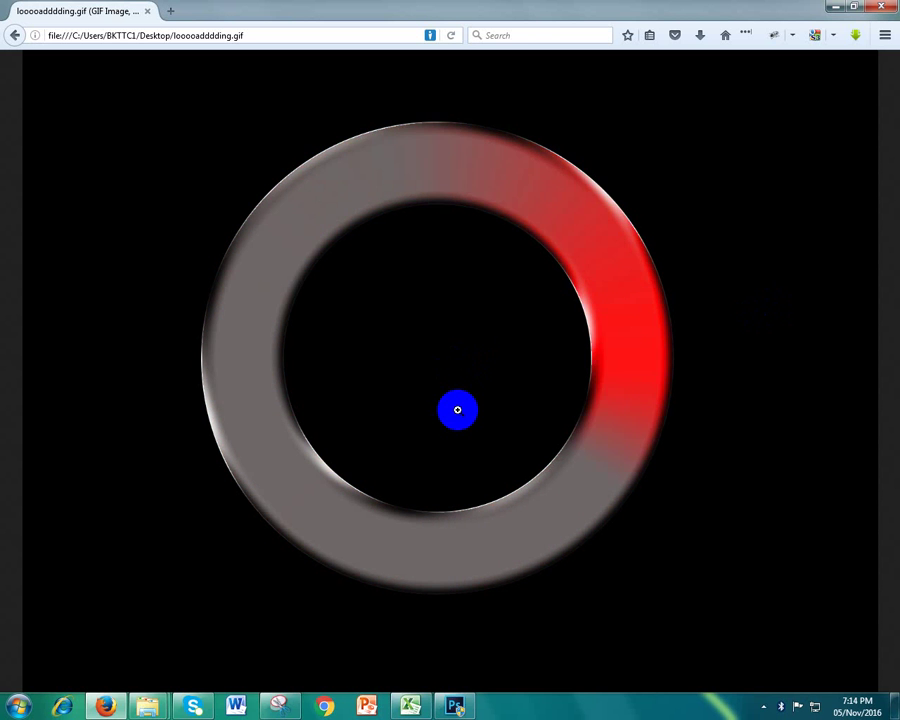
{"action": "key", "text": "super+d"}
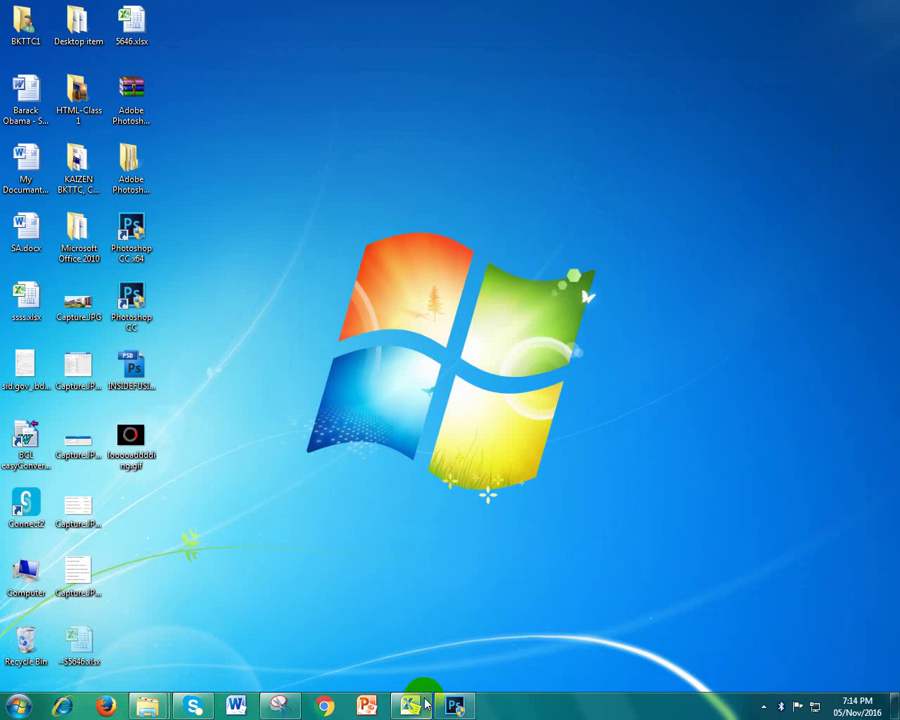
{"action": "left_click", "coordinate": [455, 706]}
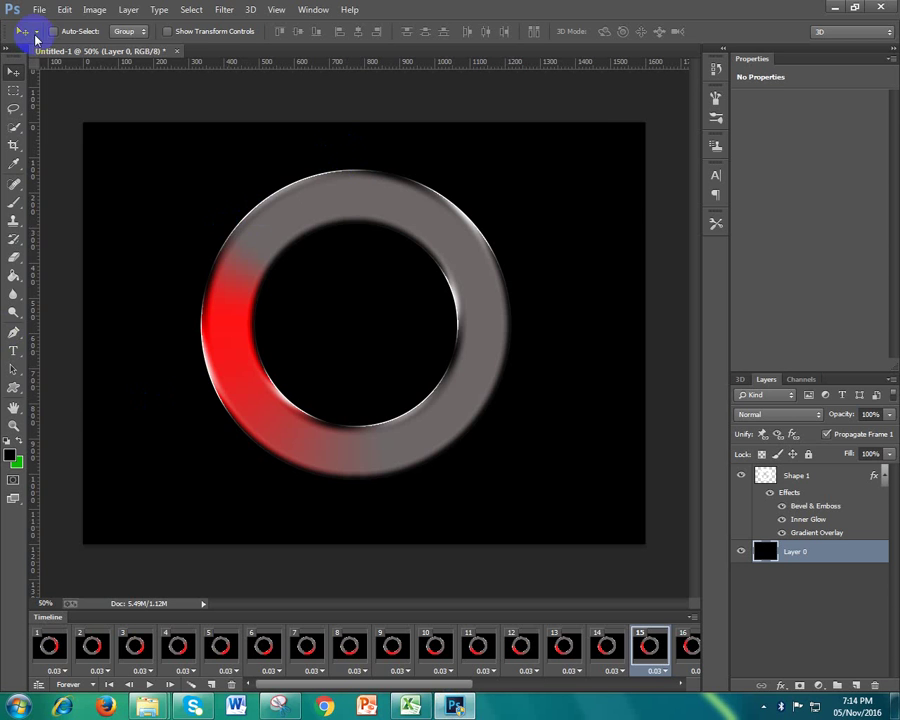
Create a new black document, Untitled-2, and reposition its window
{"action": "left_click", "coordinate": [39, 9]}
{"action": "left_click", "coordinate": [50, 24]}
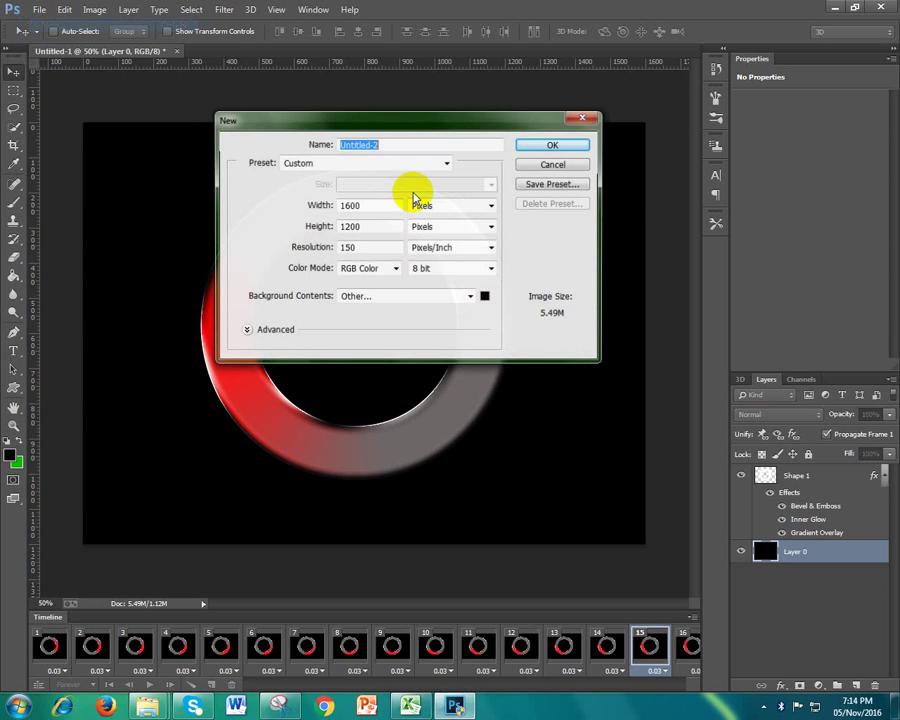
{"action": "left_click", "coordinate": [540, 145]}
{"action": "mouse_move", "coordinate": [514, 90]}
{"action": "left_mouse_down"}
{"action": "mouse_move", "coordinate": [536, 144]}
{"action": "mouse_move", "coordinate": [554, 46]}
{"action": "mouse_move", "coordinate": [514, 94]}
{"action": "mouse_move", "coordinate": [519, 102]}
{"action": "mouse_move", "coordinate": [183, 52]}
{"action": "left_mouse_up"}
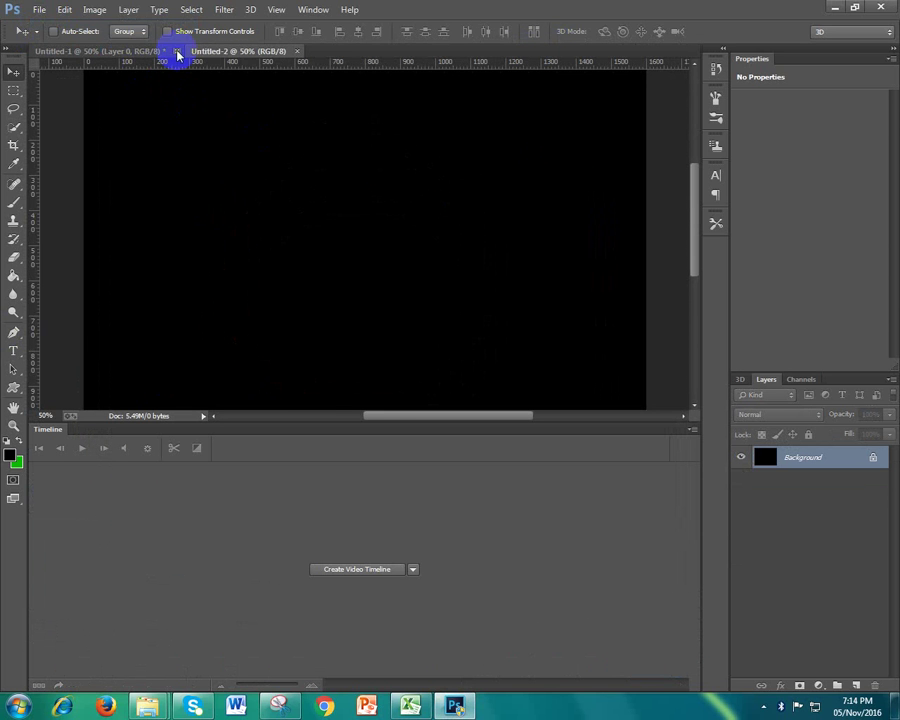
Close Untitled-1 without saving and close the Timeline tab group
{"action": "left_click", "coordinate": [177, 52]}
{"action": "key", "text": "n"}
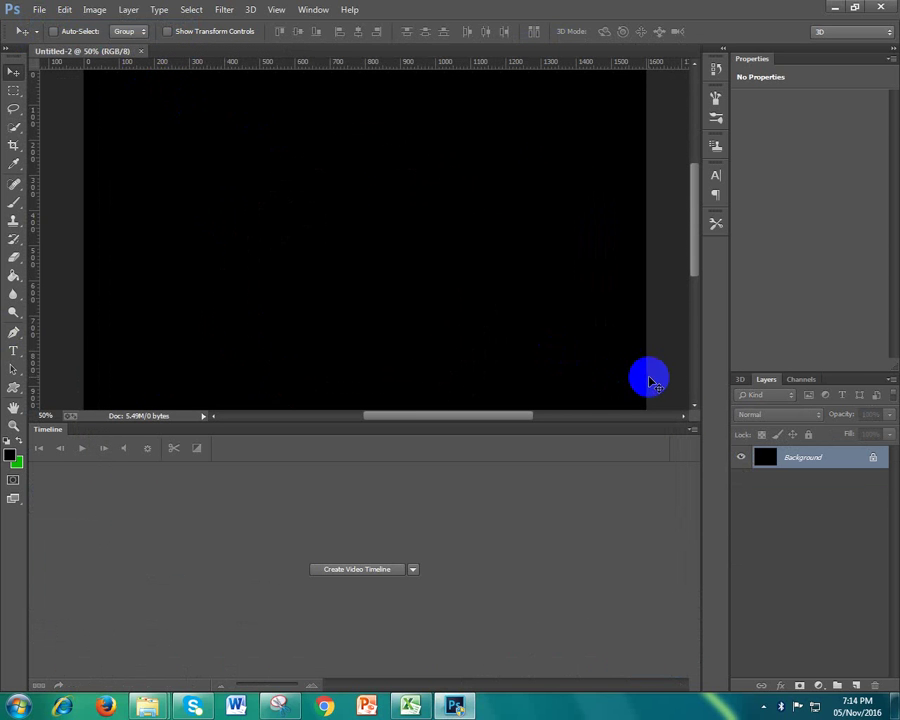
{"action": "left_click", "coordinate": [686, 418]}
{"action": "left_click", "coordinate": [740, 414]}
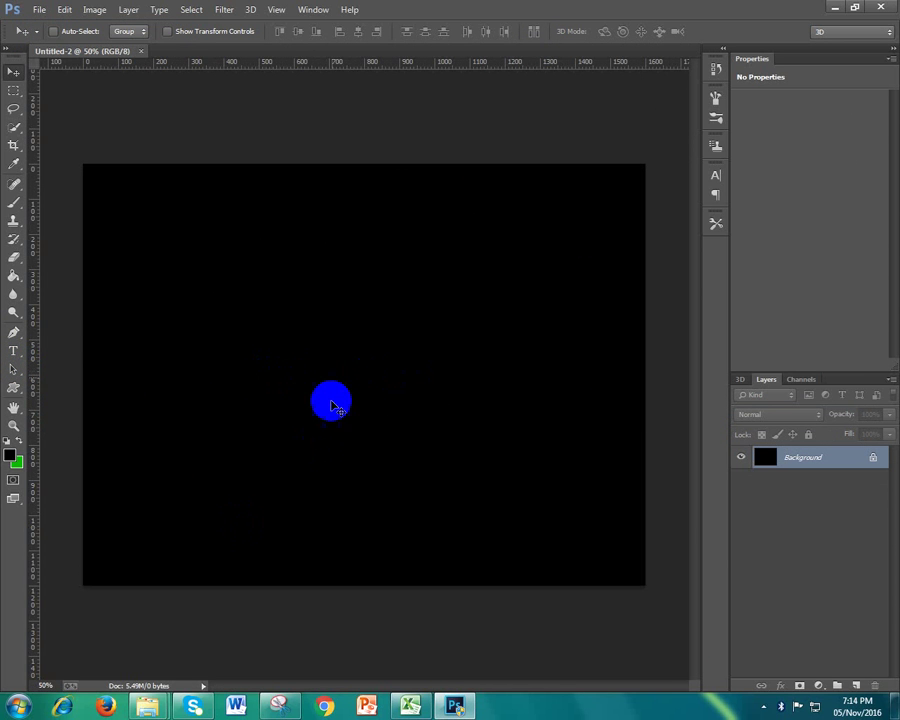
Add a white 72 pt 'Nazmul' text layer on the black canvas
{"action": "left_click", "coordinate": [15, 352]}
{"action": "left_click", "coordinate": [162, 274]}
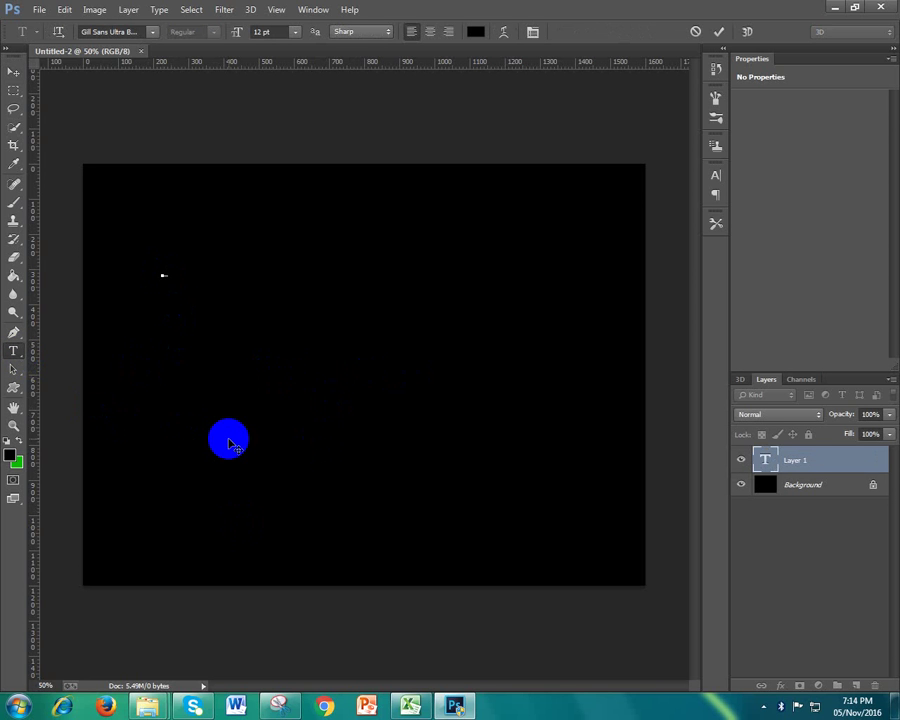
{"action": "type", "text": "text"}
{"action": "key", "text": "ctrl+a"}
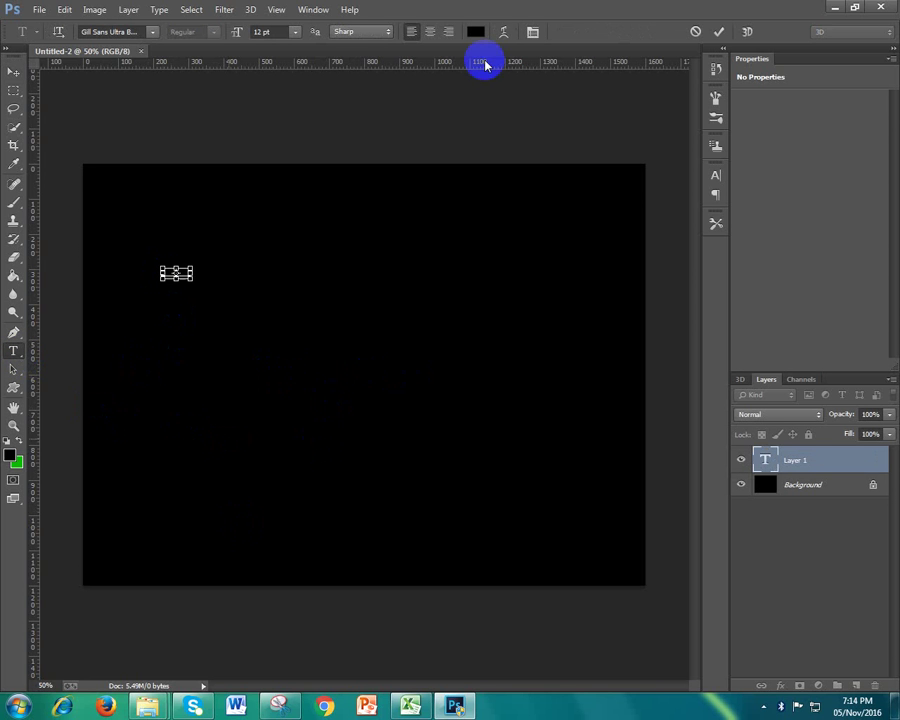
{"action": "left_click", "coordinate": [475, 31]}
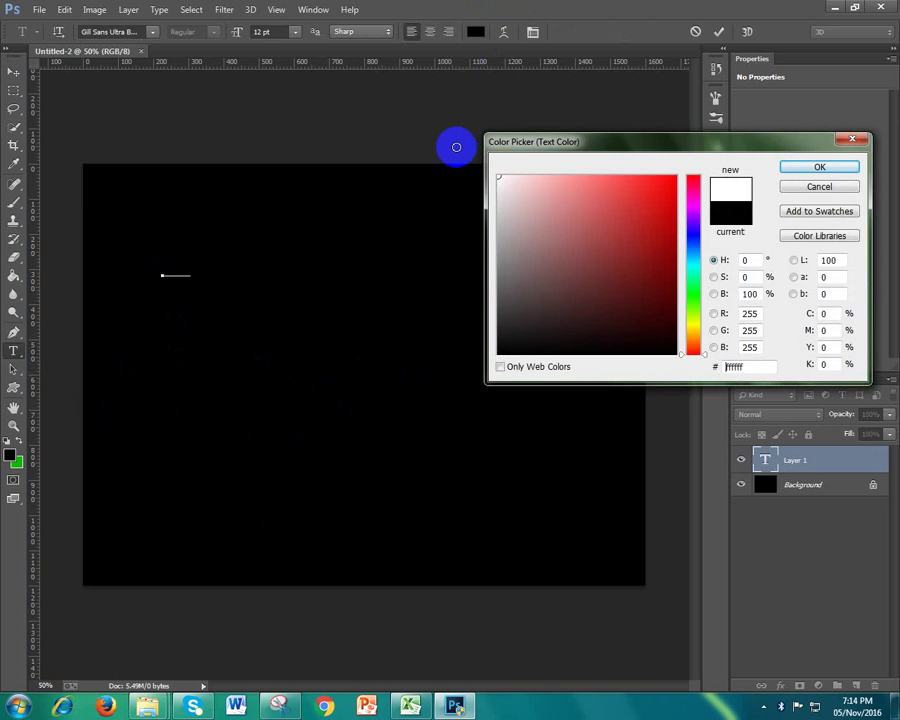
{"action": "key", "text": "Return"}
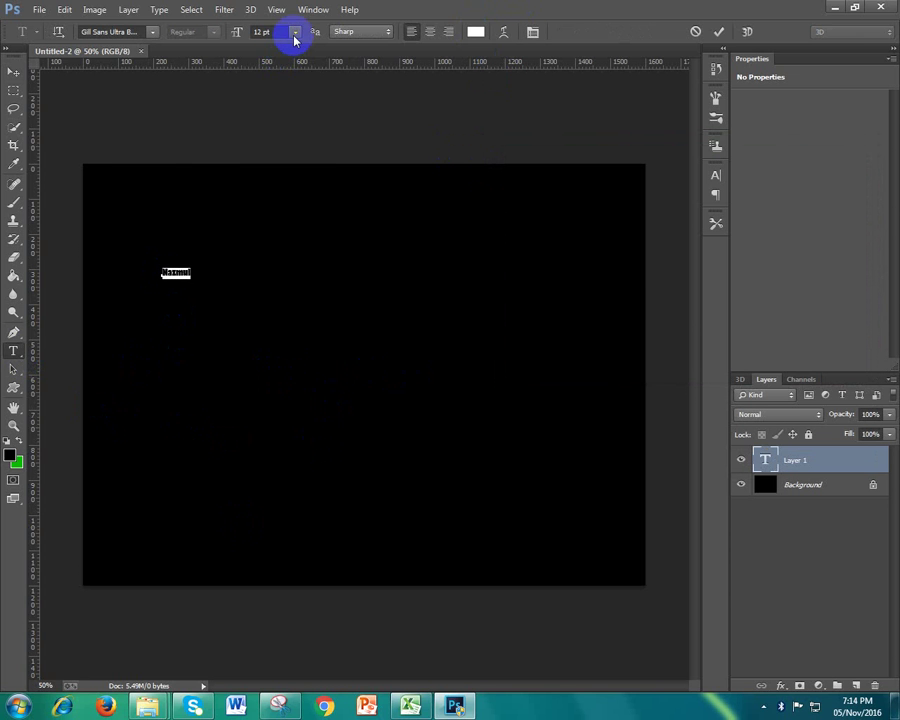
{"action": "left_click", "coordinate": [295, 32]}
{"action": "left_click", "coordinate": [279, 266]}
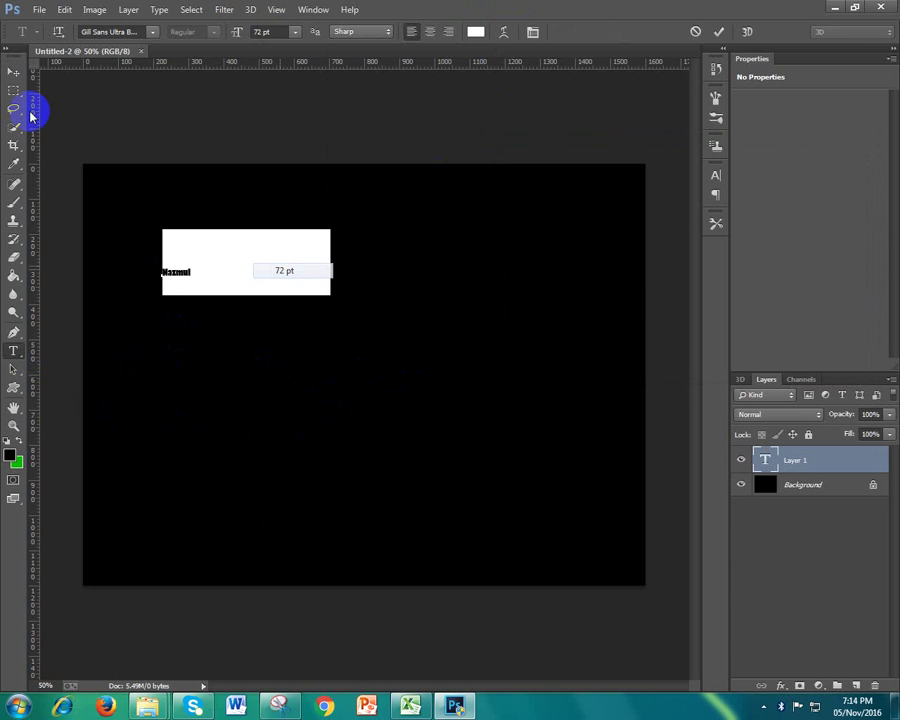
{"action": "left_click", "coordinate": [110, 195]}
{"action": "key", "text": "v"}
Add a second text line reading 'Hasan' lower on the canvas
{"action": "left_click", "coordinate": [13, 351]}
{"action": "left_click", "coordinate": [183, 426]}
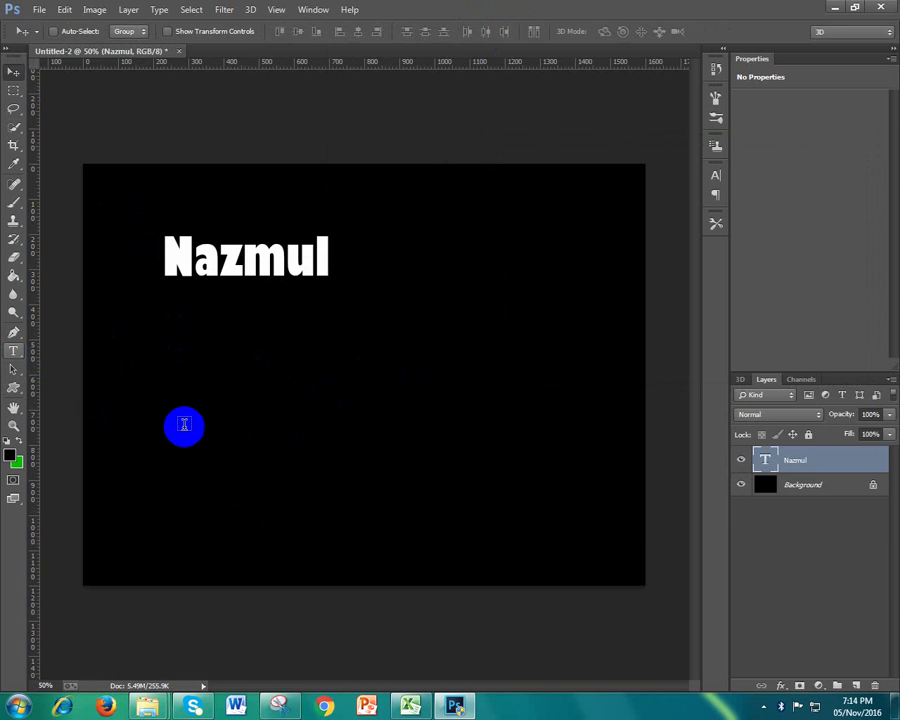
{"action": "type", "text": "Hasan"}
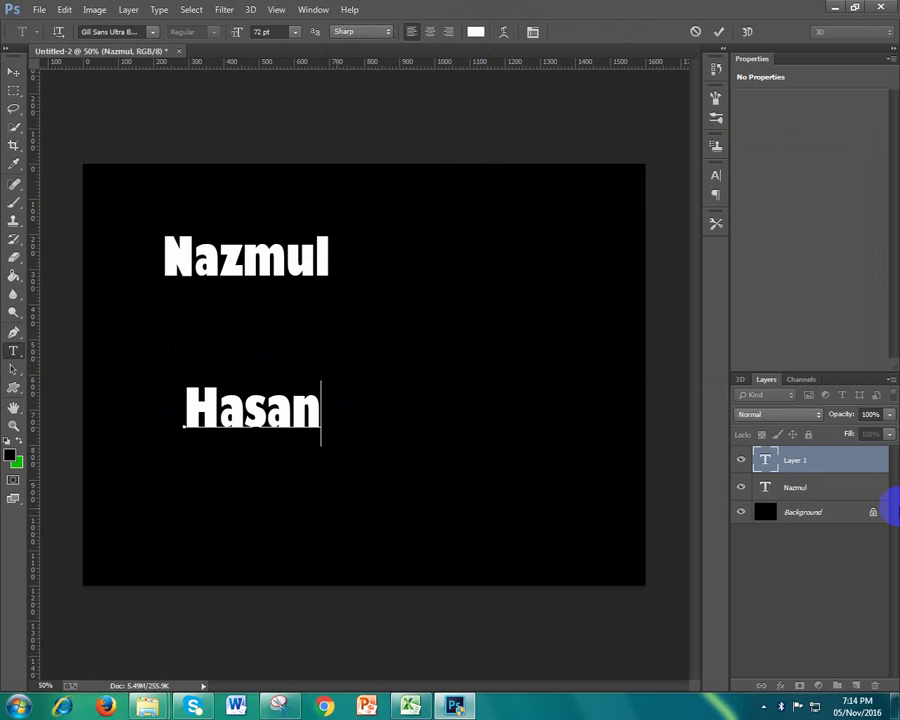
{"action": "left_click", "coordinate": [790, 484]}
Unlock the black Background into an ordinary Layer 0
{"action": "left_click", "coordinate": [790, 484]}
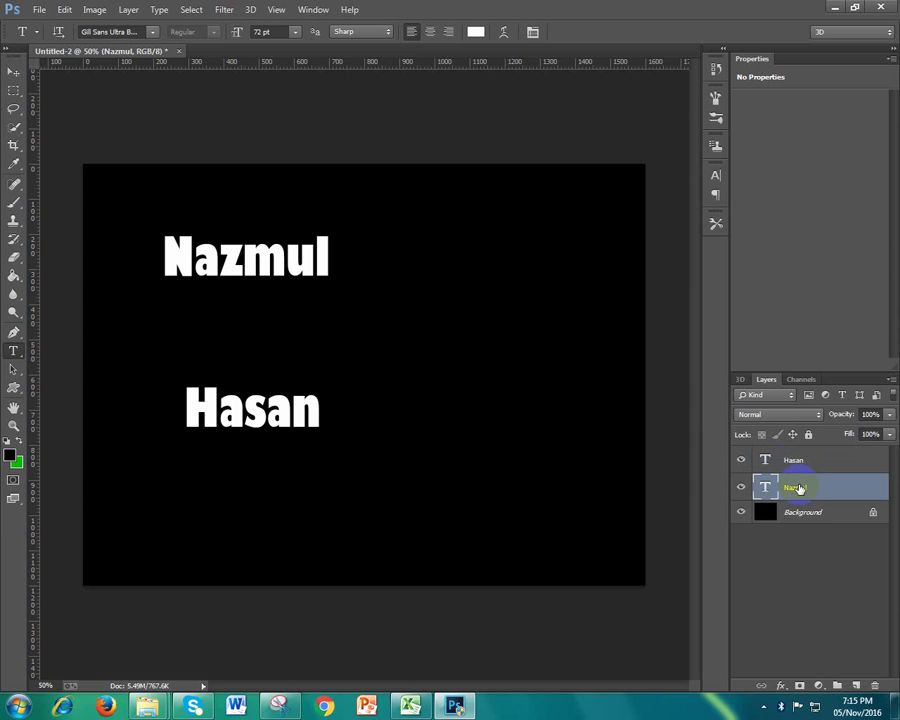
{"action": "left_click", "coordinate": [794, 462]}
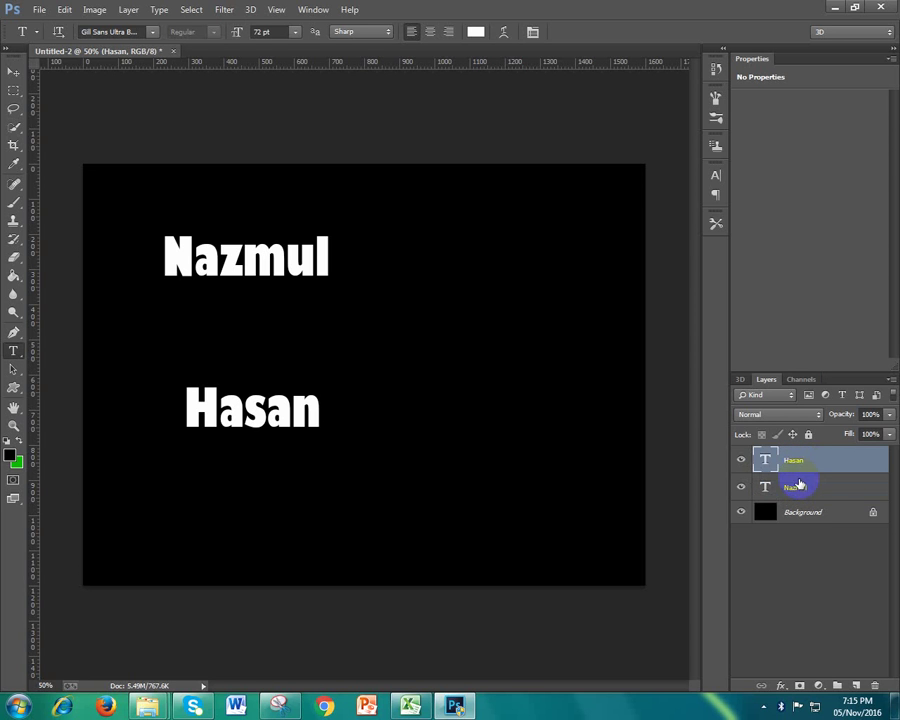
{"action": "double_click", "coordinate": [814, 516]}
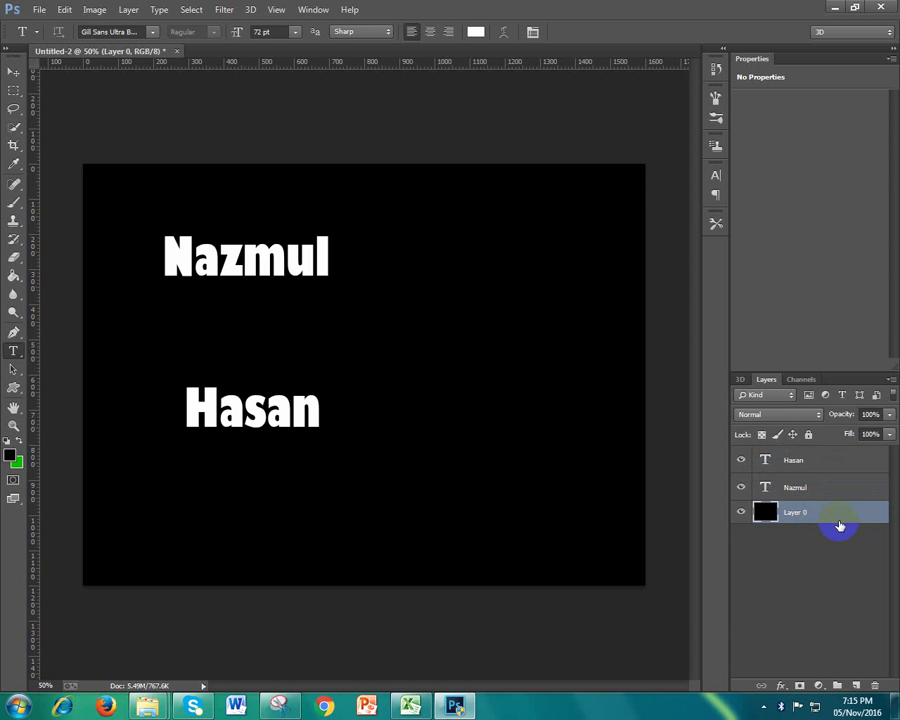
Select both the Hasan and Nazmul text layers together
{"action": "left_click", "coordinate": [797, 464]}
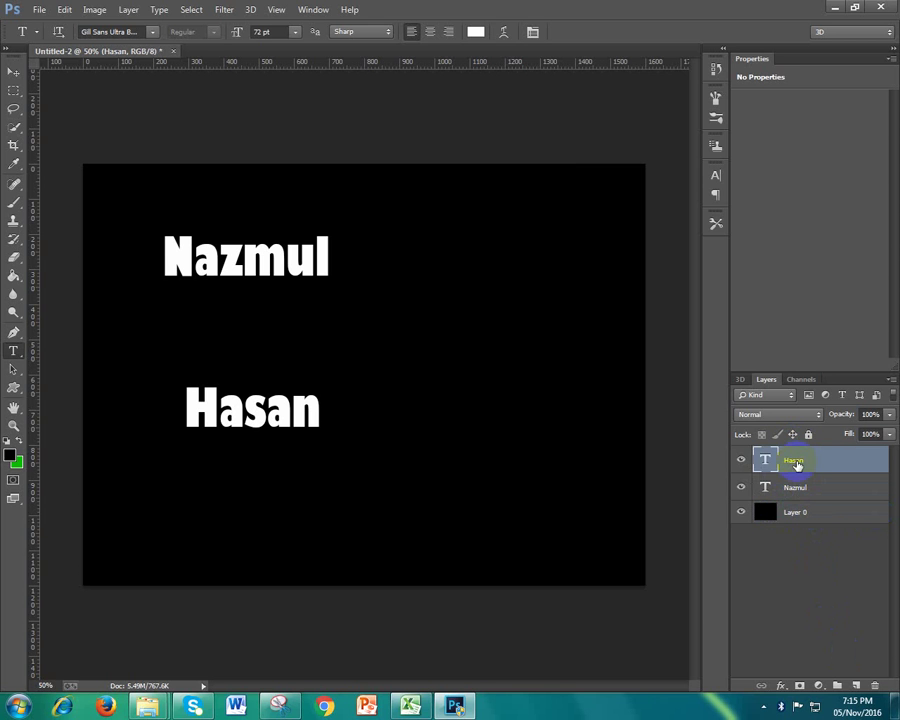
{"action": "right_click", "coordinate": [796, 464]}
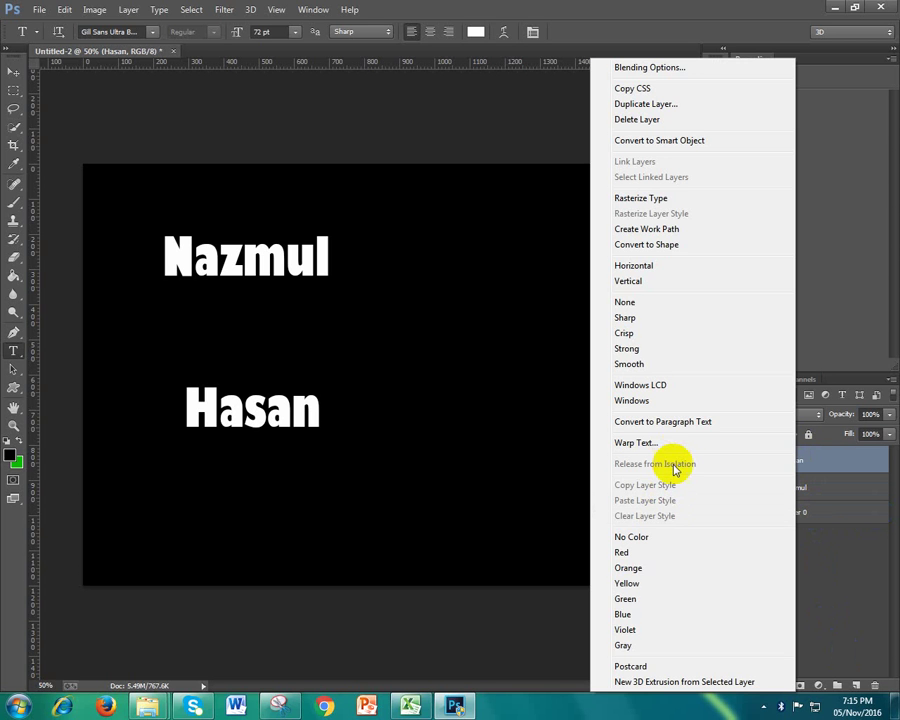
{"action": "left_click", "coordinate": [836, 488]}
{"action": "left_click", "coordinate": [836, 488], "text": "ctrl"}
{"action": "right_click", "coordinate": [794, 490]}
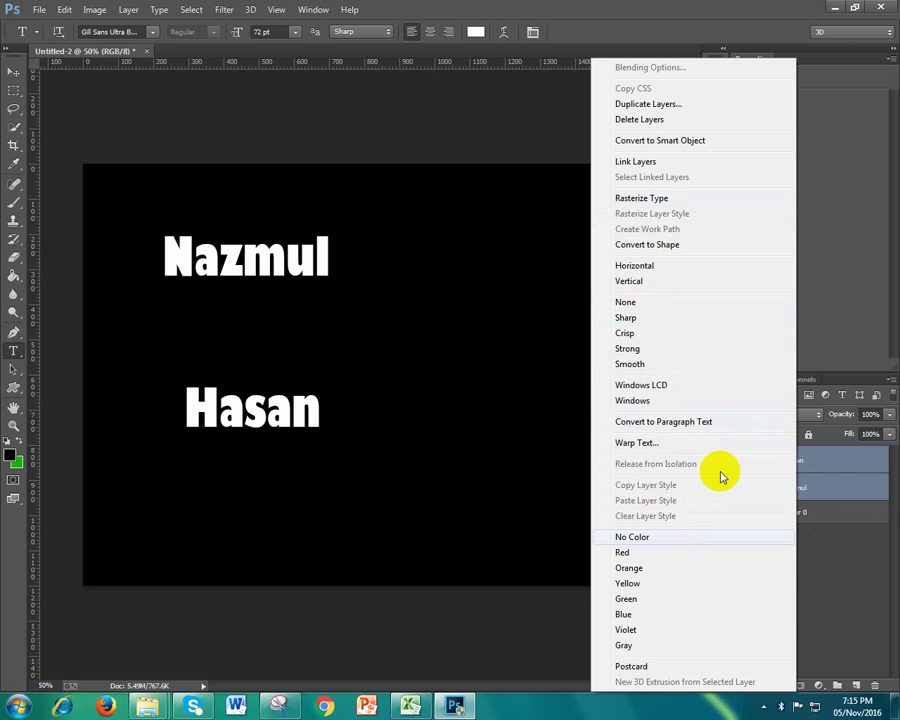
{"action": "left_click", "coordinate": [646, 366]}
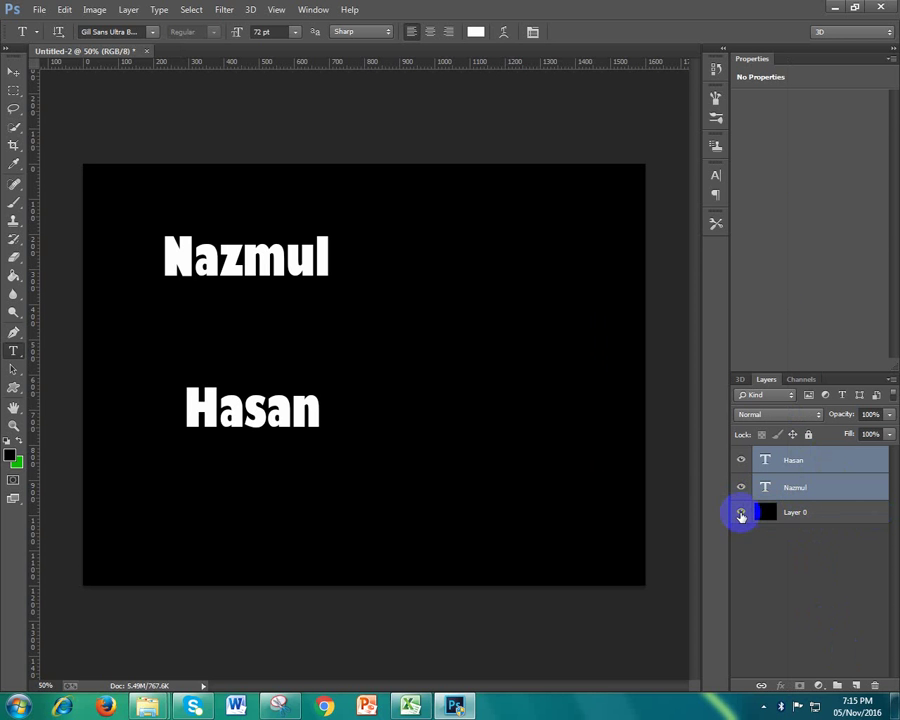
Merge the two text layers into one with Layer 0 hidden, then show Layer 0 again
{"action": "left_click", "coordinate": [741, 514]}
{"action": "left_click", "coordinate": [129, 10]}
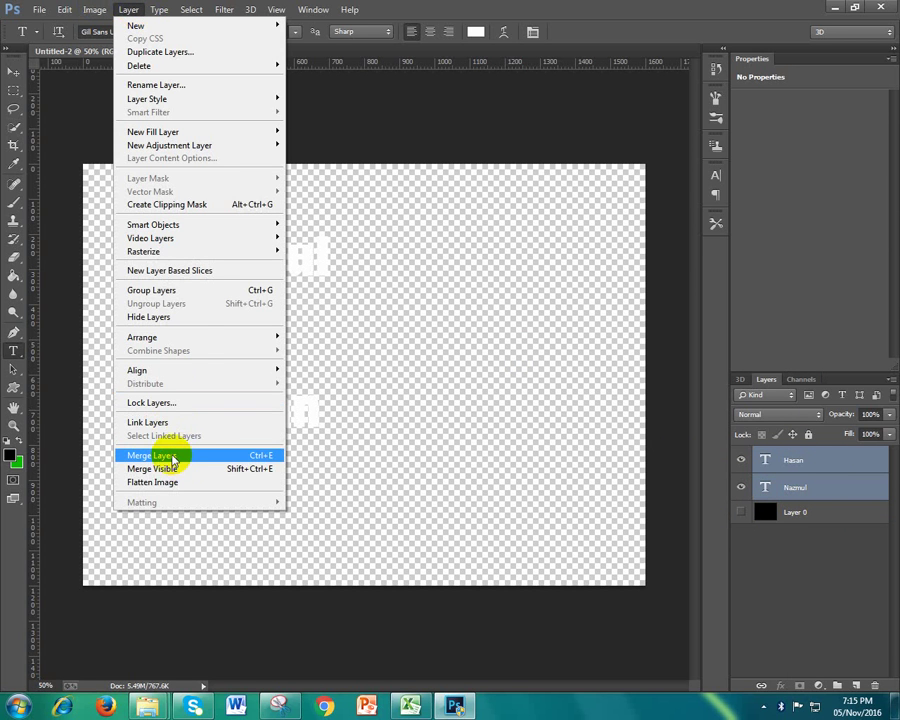
{"action": "left_click", "coordinate": [175, 456]}
{"action": "left_click", "coordinate": [741, 481]}
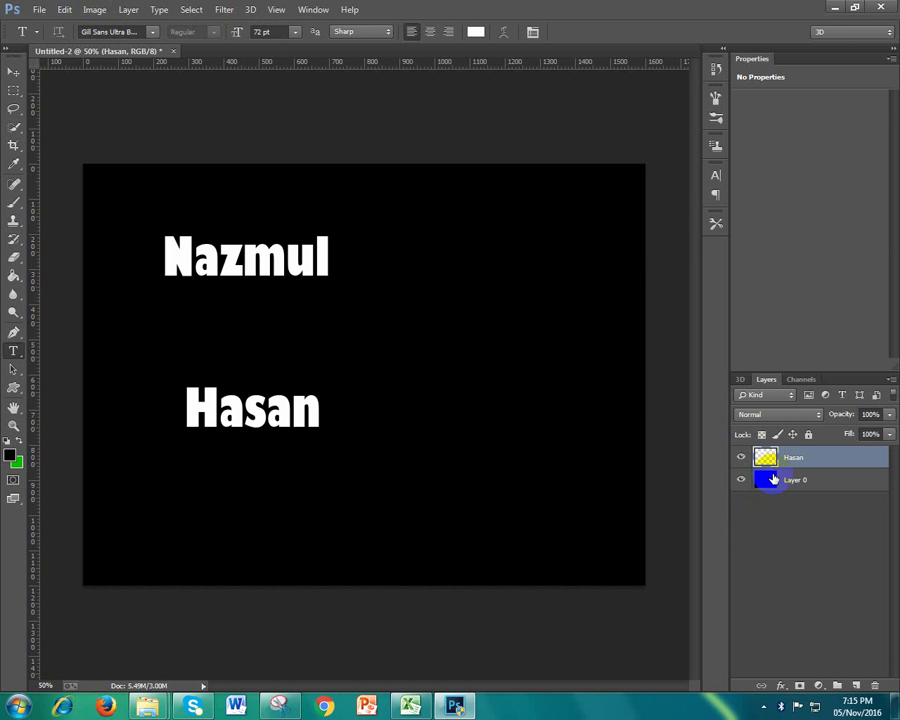
{"action": "left_click", "coordinate": [793, 459]}
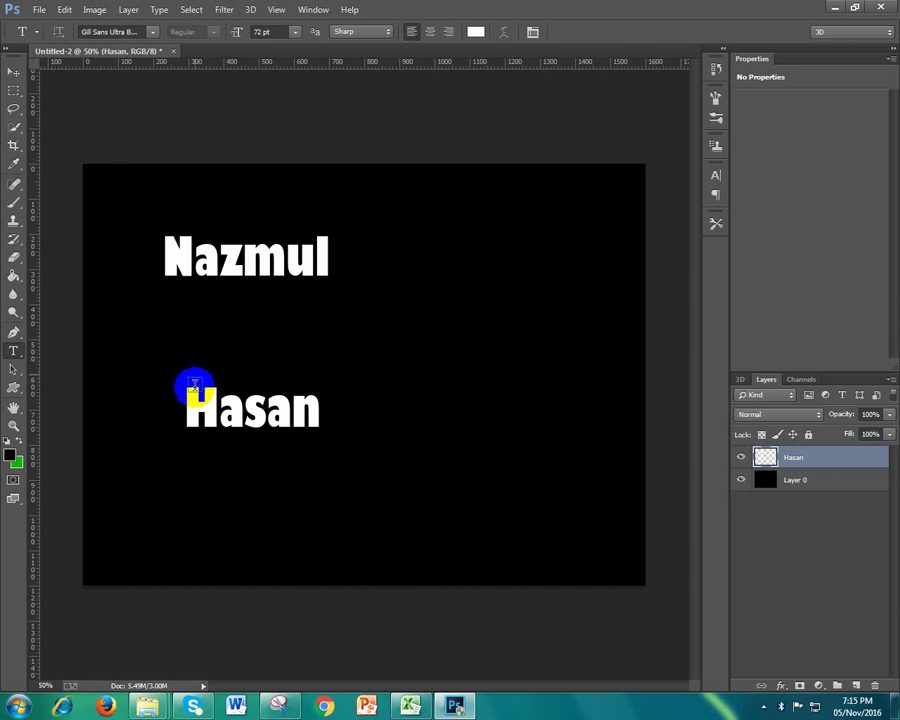
{"action": "left_click", "coordinate": [13, 73]}
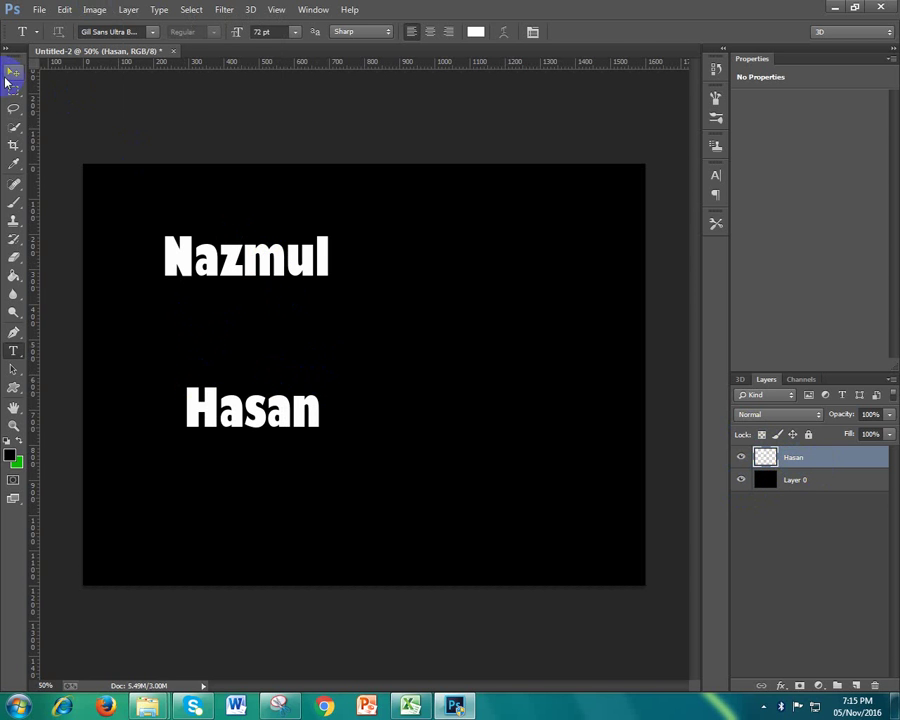
Centre the merged names, create a video timeline, and expand the Hasan track's properties
{"action": "left_click_drag", "start_coordinate": [272, 273], "coordinate": [372, 300]}
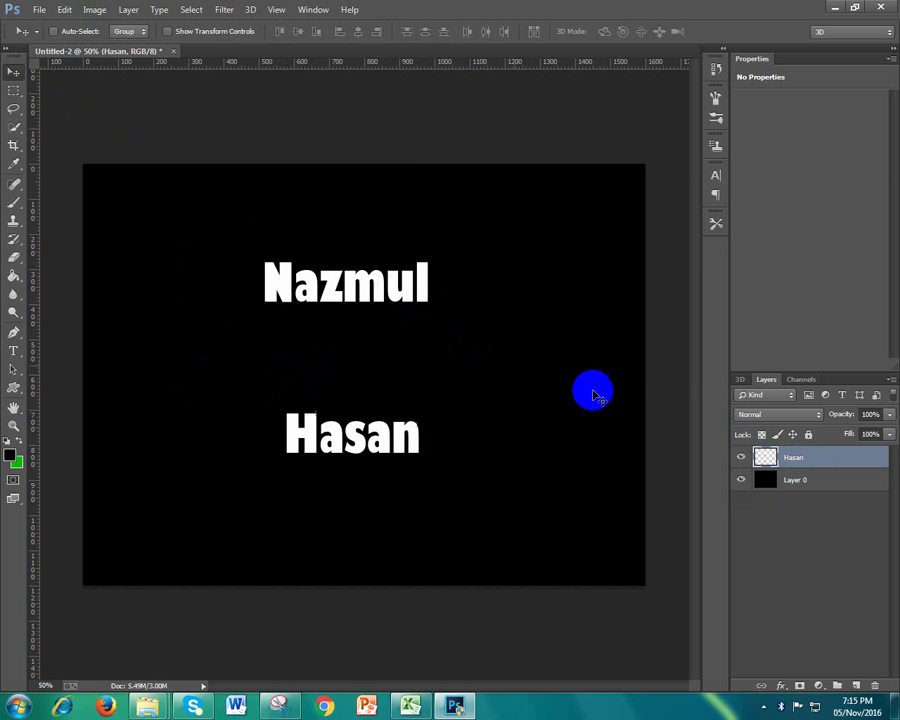
{"action": "left_click", "coordinate": [312, 10]}
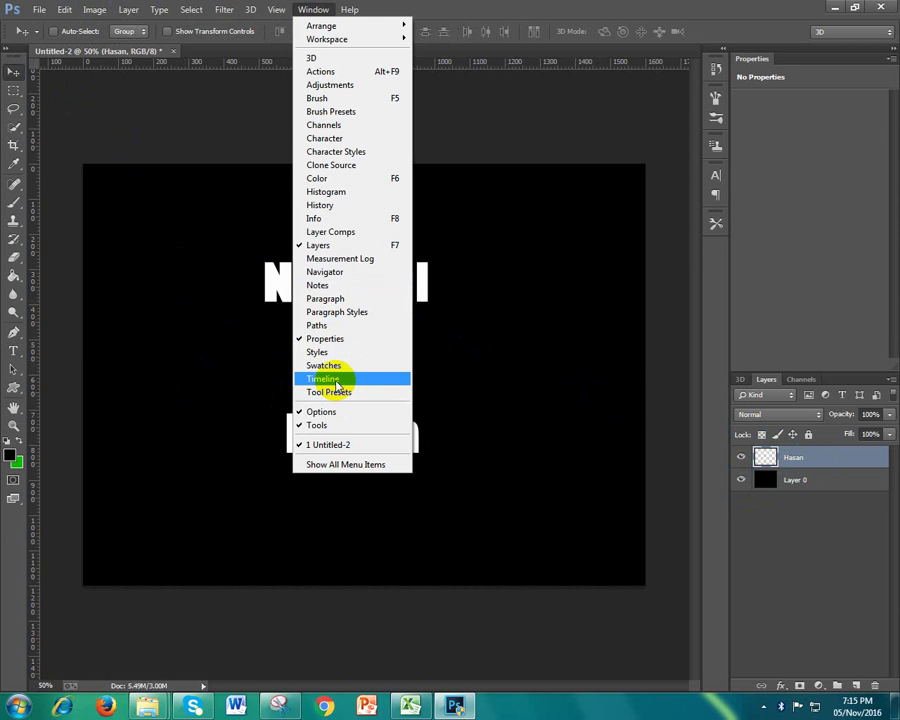
{"action": "left_click", "coordinate": [338, 384]}
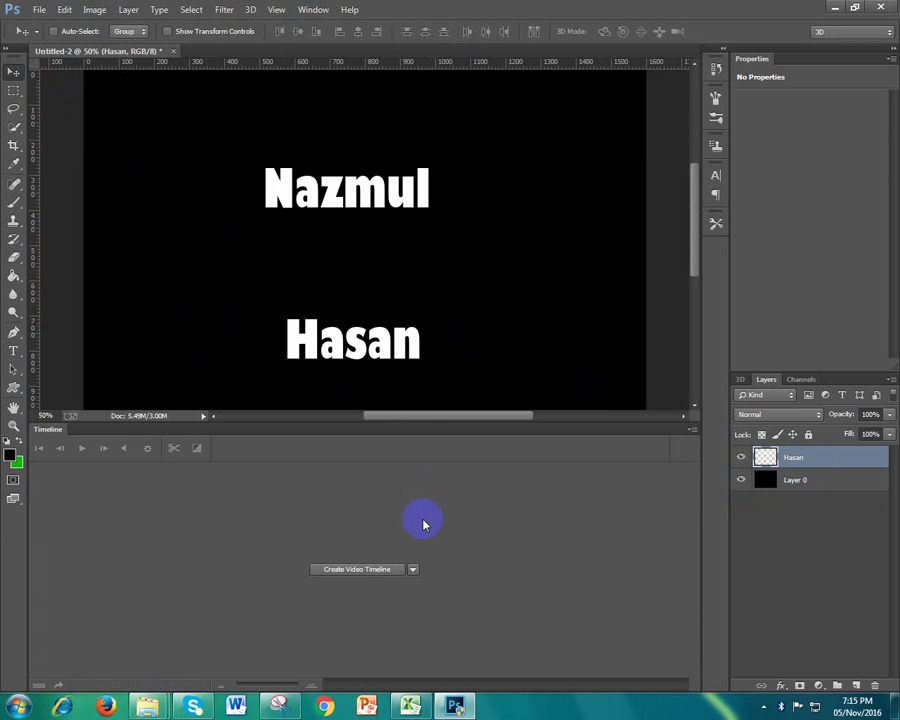
{"action": "left_click", "coordinate": [393, 572]}
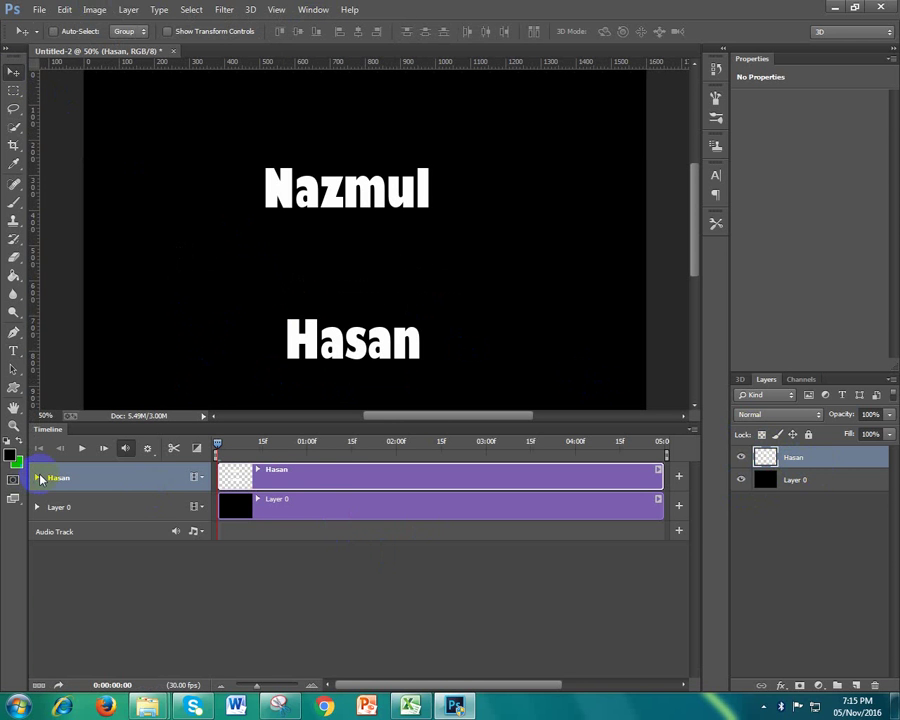
{"action": "left_click", "coordinate": [37, 477]}
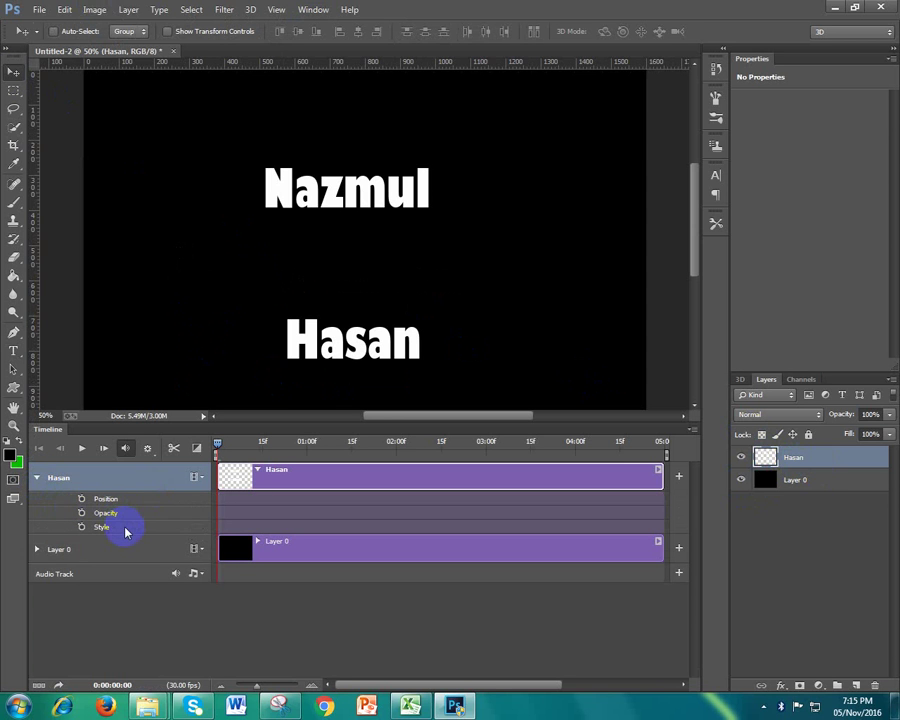
Enable Hasan position keyframes: names upper right at 15f, slid left at 01:00
{"action": "left_click", "coordinate": [81, 499]}
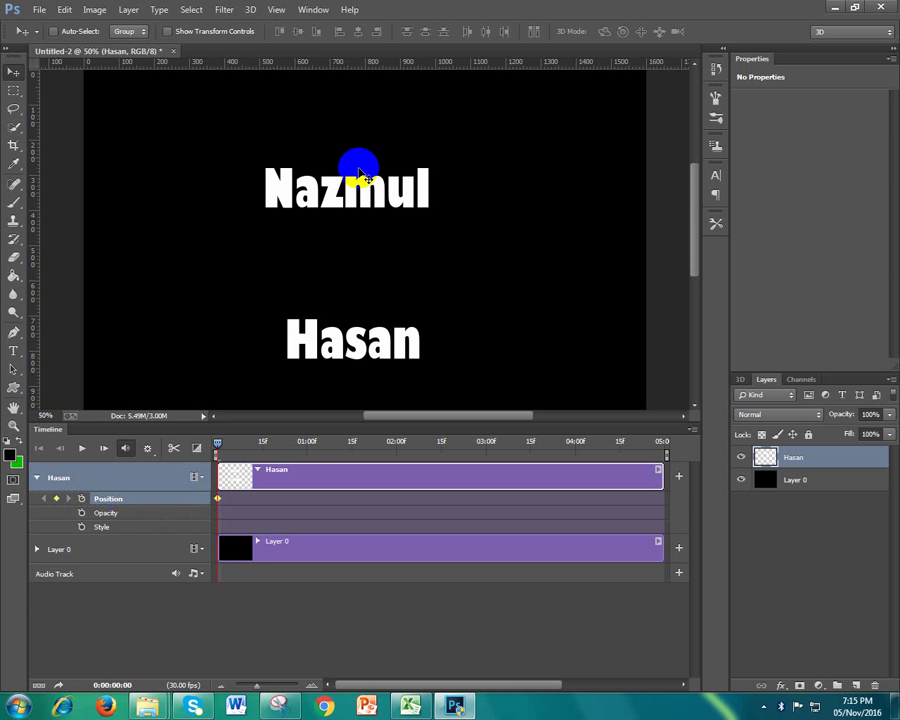
{"action": "left_click", "coordinate": [264, 441]}
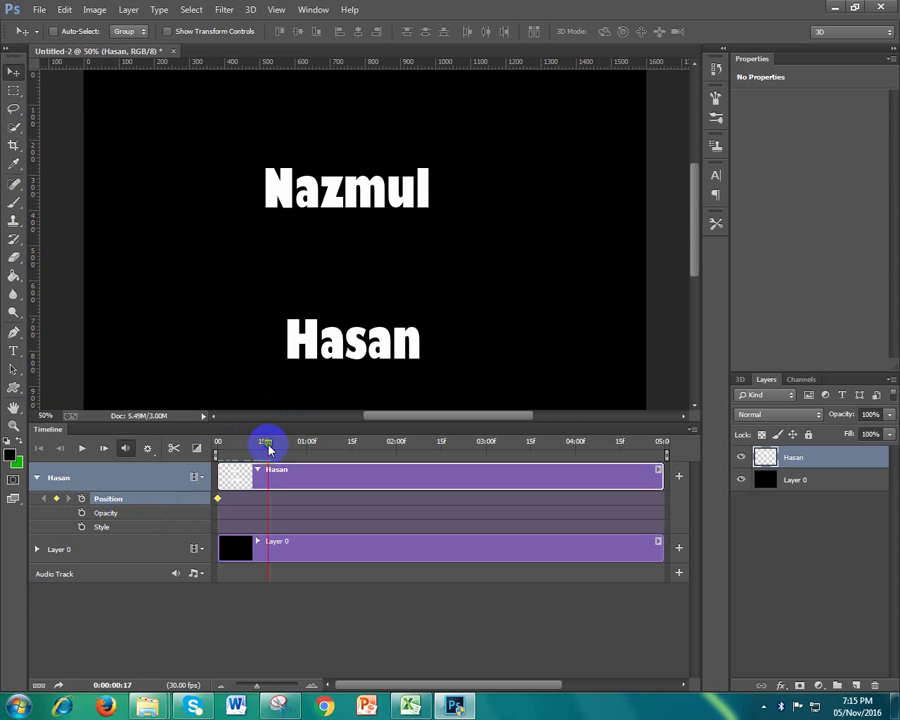
{"action": "left_click_drag", "start_coordinate": [340, 190], "coordinate": [530, 177]}
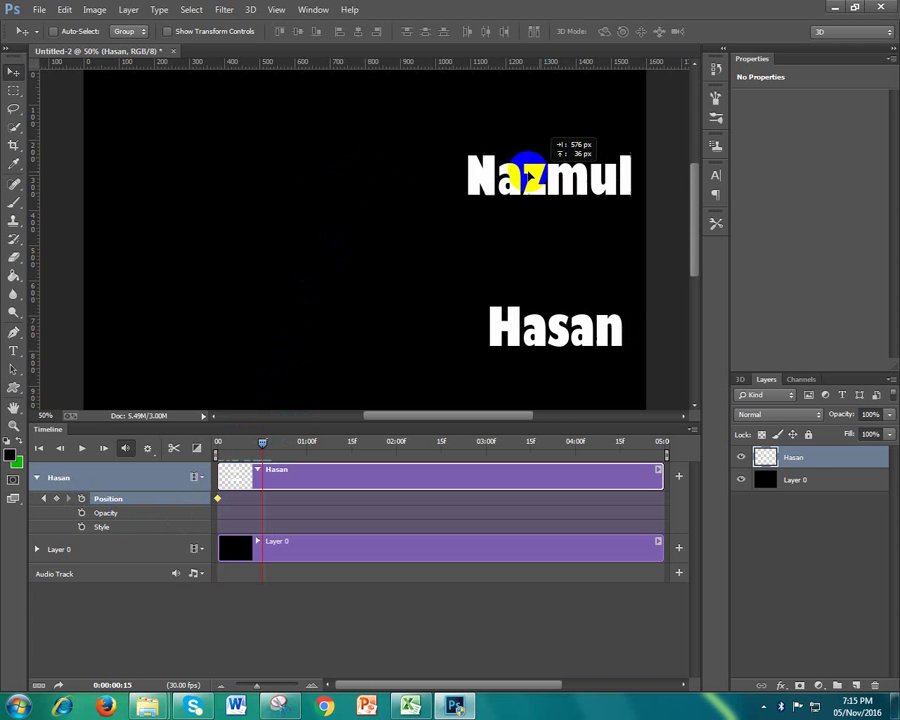
{"action": "left_click", "coordinate": [236, 483]}
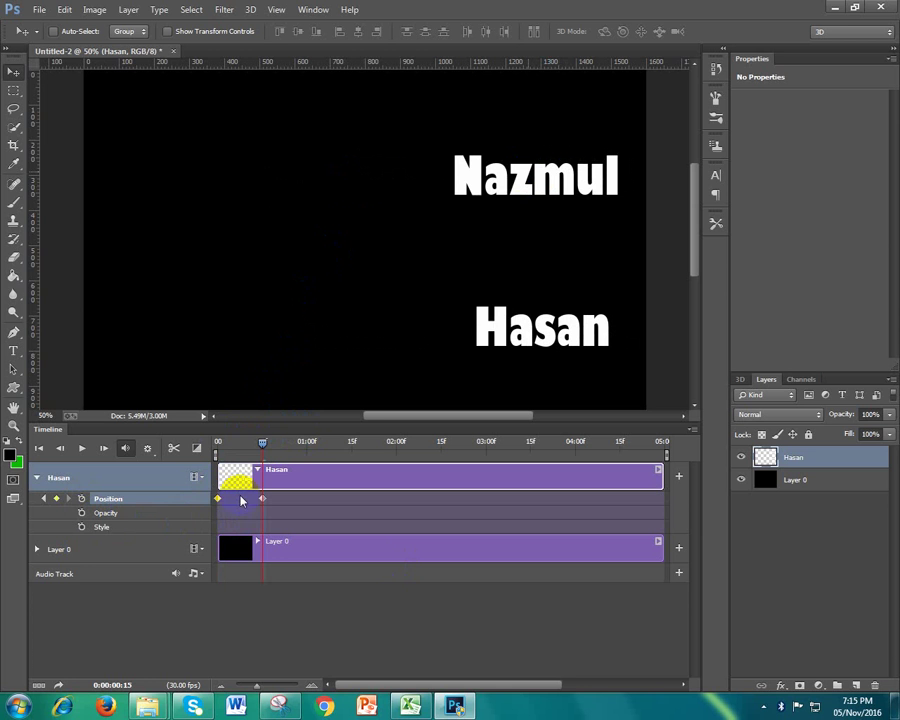
{"action": "left_click_drag", "start_coordinate": [263, 441], "coordinate": [308, 441]}
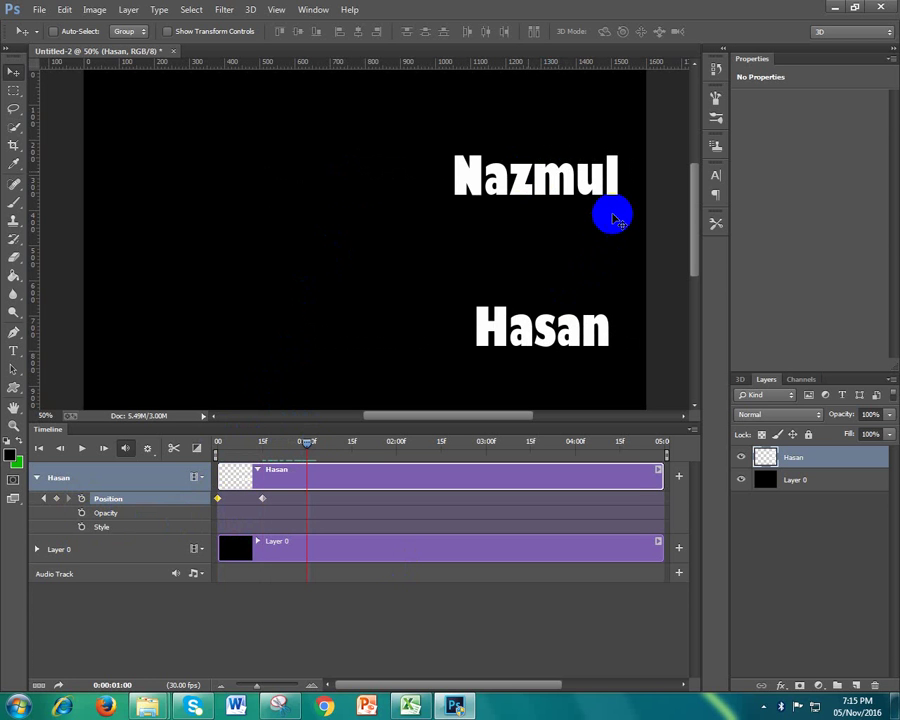
{"action": "left_click_drag", "start_coordinate": [617, 220], "coordinate": [259, 220]}
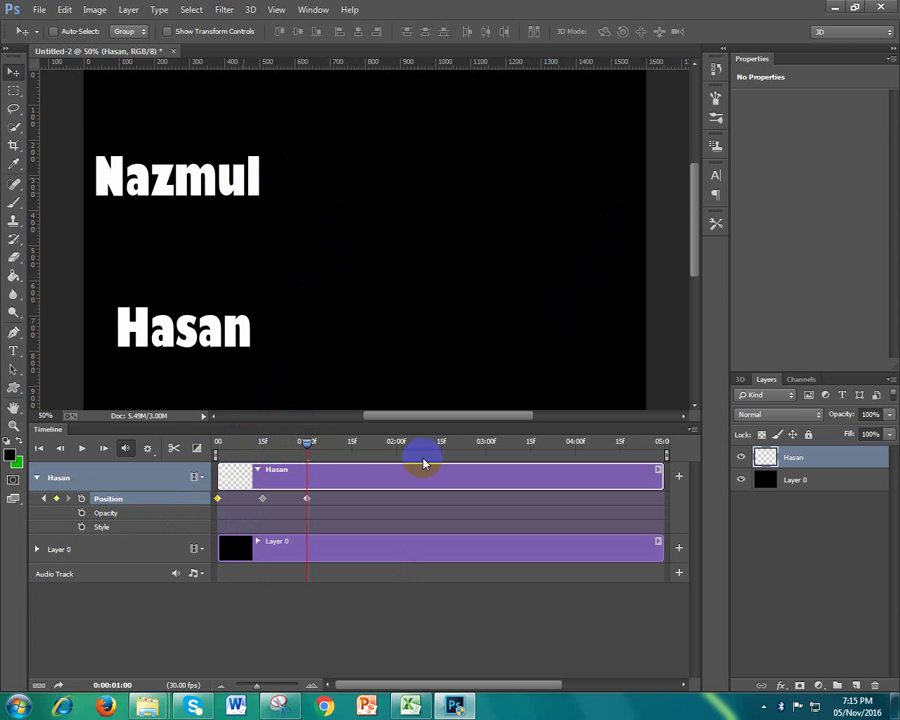
Key the text right near 01:14, back left at 02:00, and nudged at 02:15
{"action": "left_click_drag", "start_coordinate": [307, 441], "coordinate": [350, 443]}
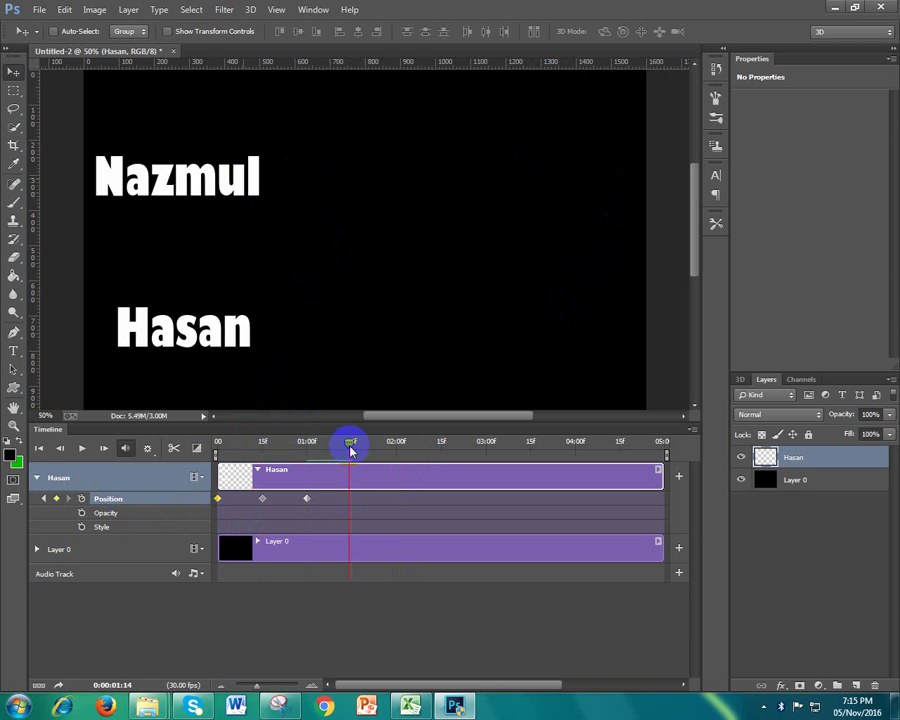
{"action": "left_click_drag", "start_coordinate": [193, 213], "coordinate": [547, 211]}
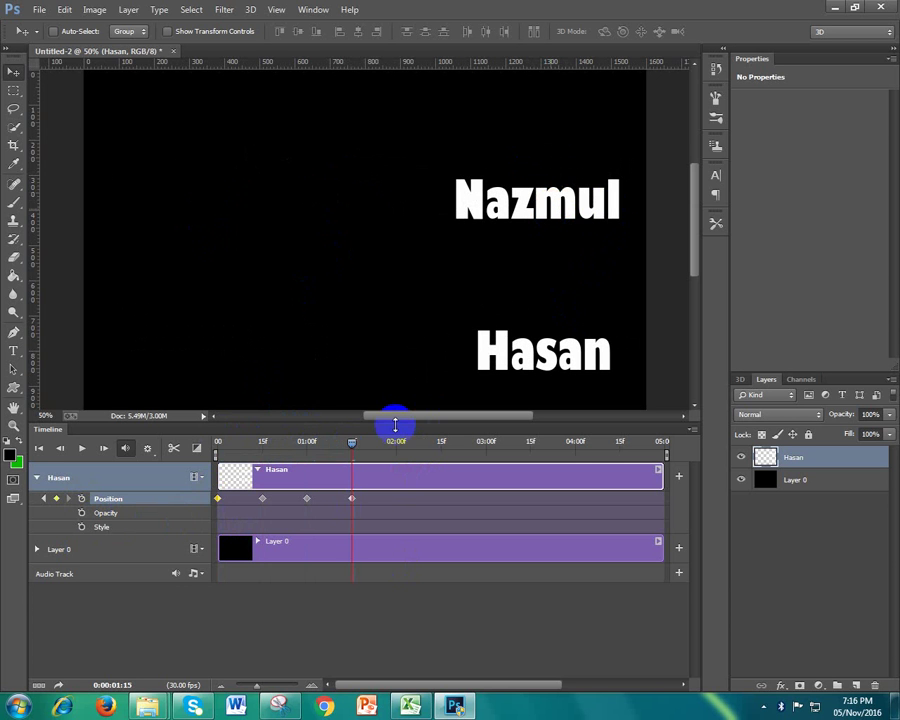
{"action": "left_click_drag", "start_coordinate": [357, 441], "coordinate": [396, 442]}
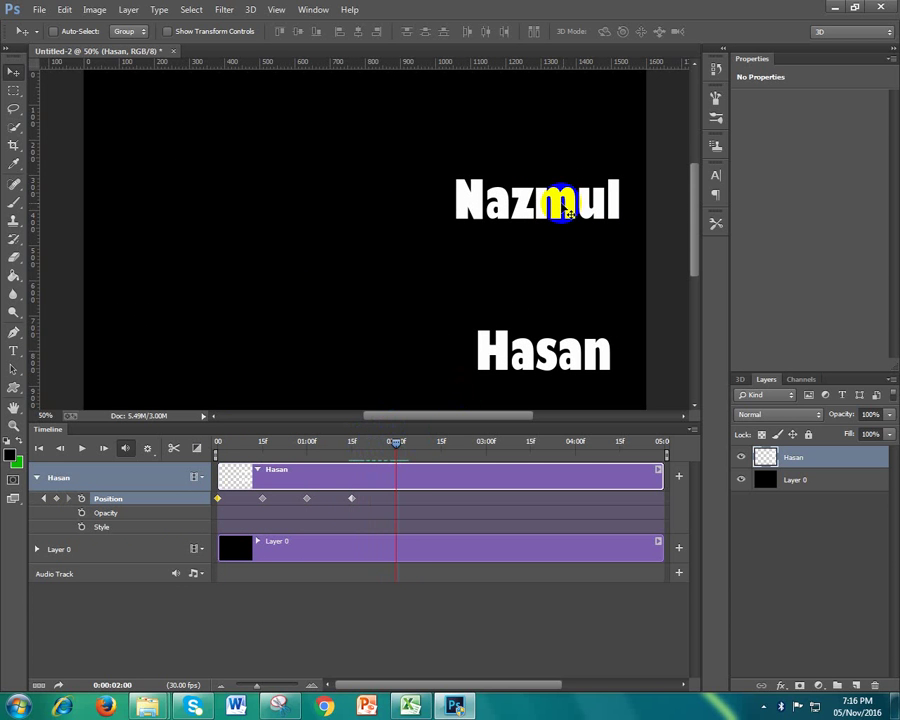
{"action": "left_click_drag", "start_coordinate": [567, 210], "coordinate": [317, 210]}
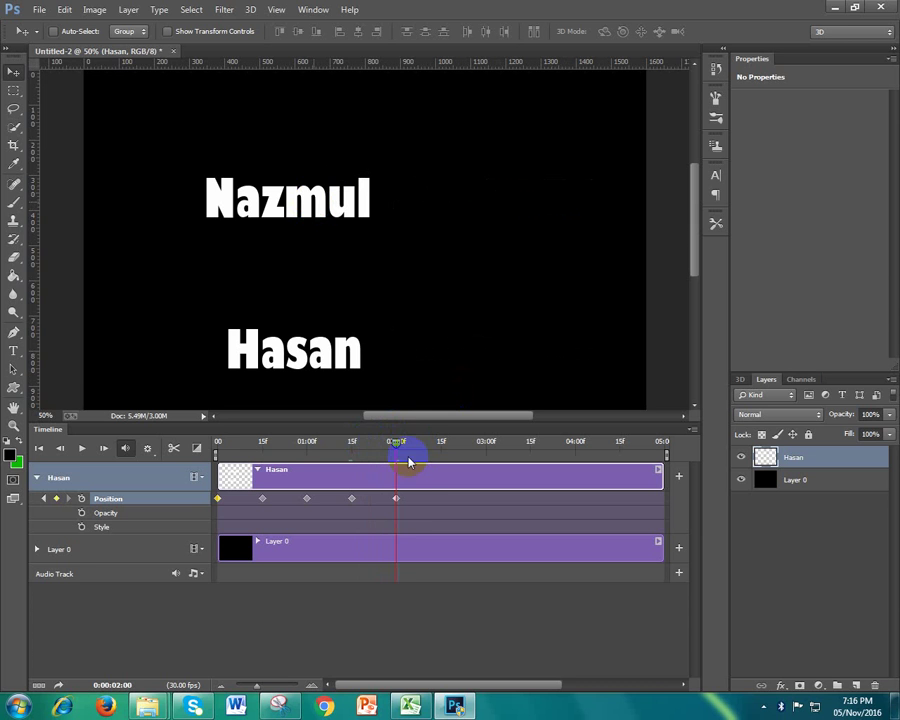
{"action": "left_click_drag", "start_coordinate": [403, 453], "coordinate": [441, 443]}
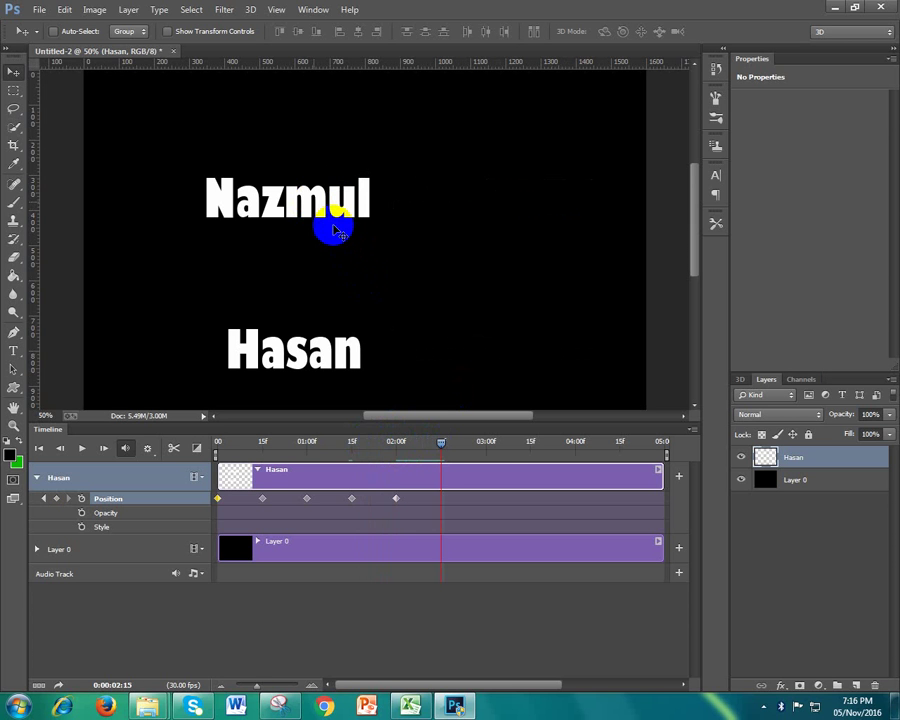
{"action": "left_click_drag", "start_coordinate": [337, 232], "coordinate": [343, 232]}
Add the final position keys at 03:00 and 03:16, then play the animation
{"action": "left_click_drag", "start_coordinate": [442, 447], "coordinate": [484, 443]}
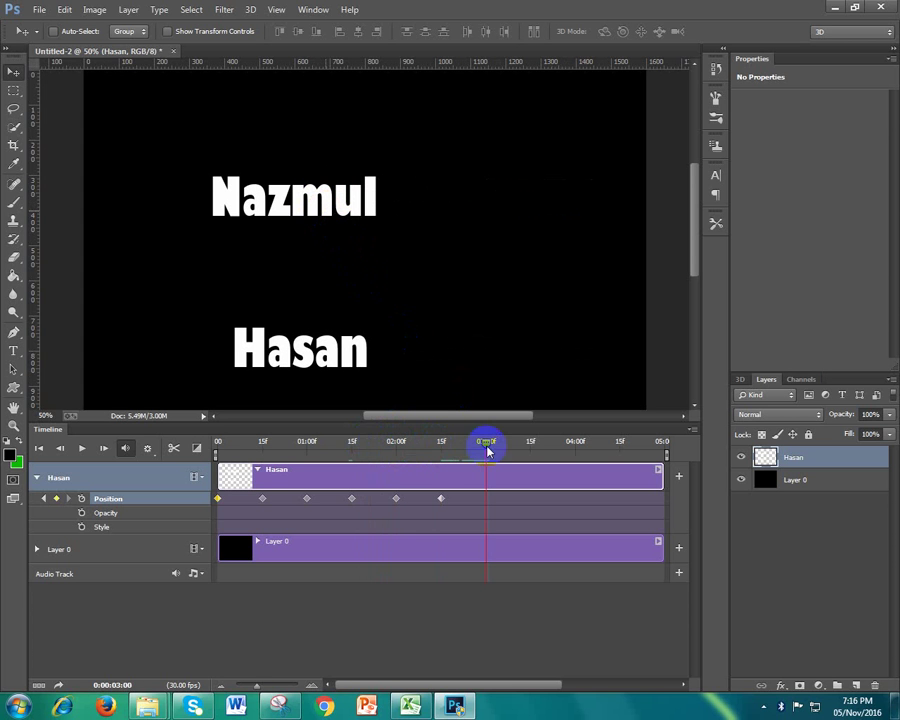
{"action": "left_click_drag", "start_coordinate": [352, 216], "coordinate": [332, 216]}
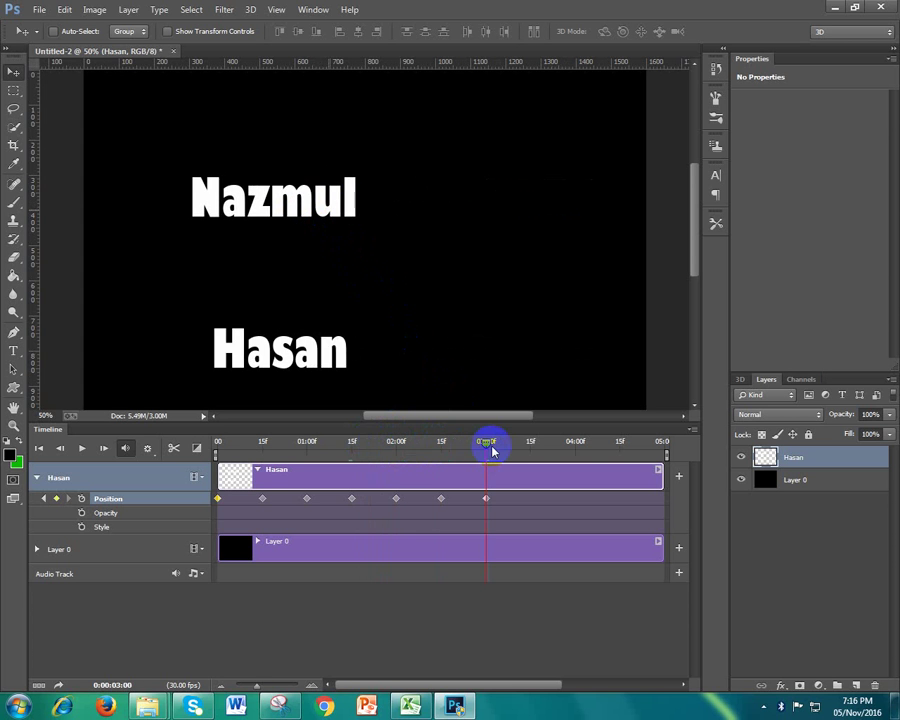
{"action": "left_click_drag", "start_coordinate": [486, 443], "coordinate": [532, 445]}
{"action": "left_click_drag", "start_coordinate": [350, 206], "coordinate": [430, 212]}
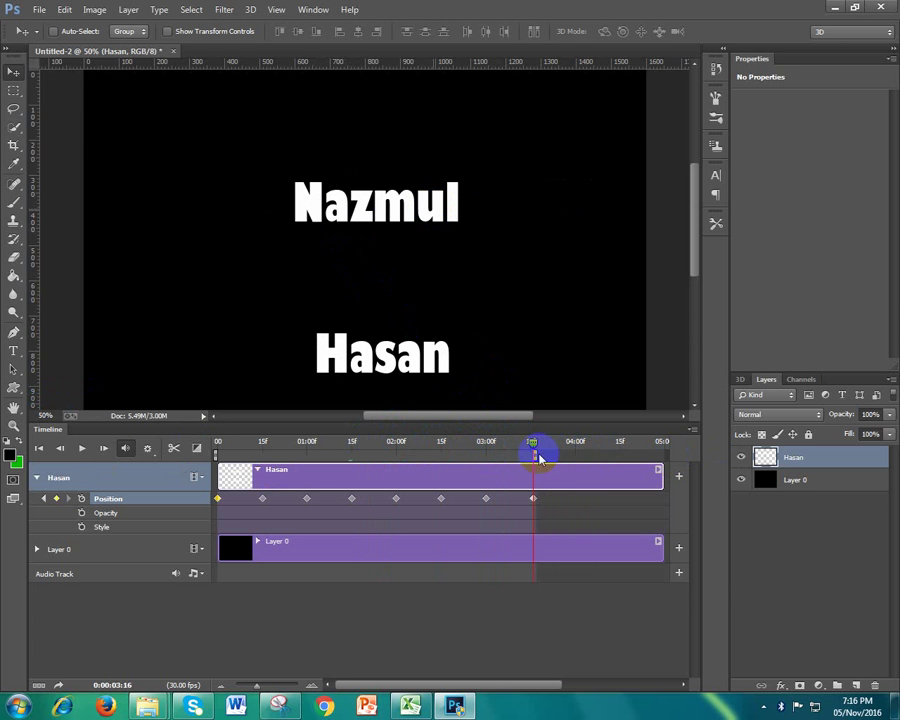
{"action": "left_click", "coordinate": [83, 448]}
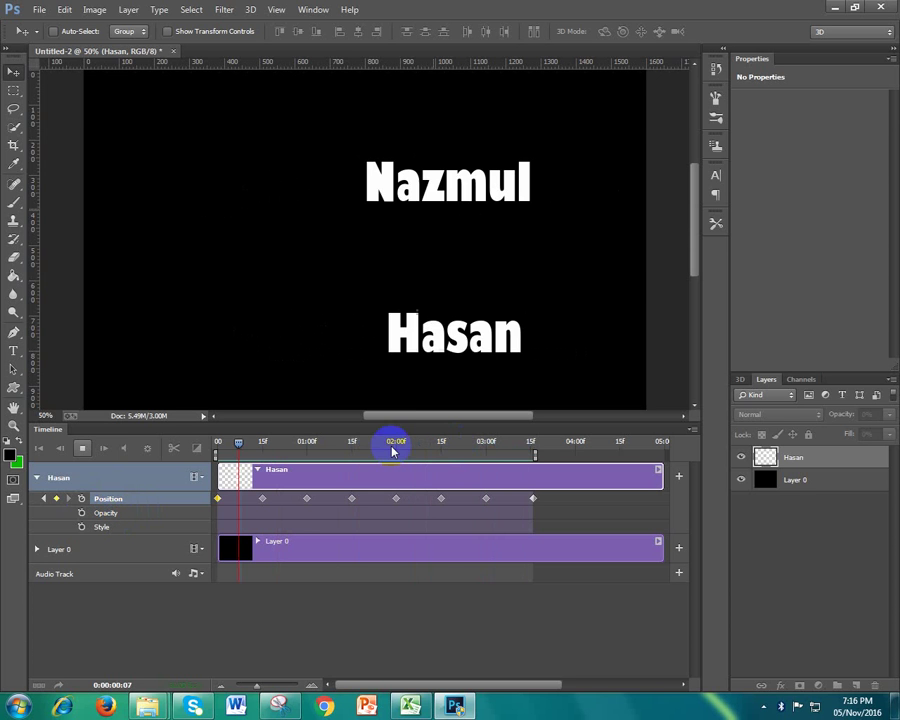
Stop the preview playback and move the playhead back to 00:22
{"action": "left_click", "coordinate": [113, 456]}
{"action": "left_click", "coordinate": [297, 442]}
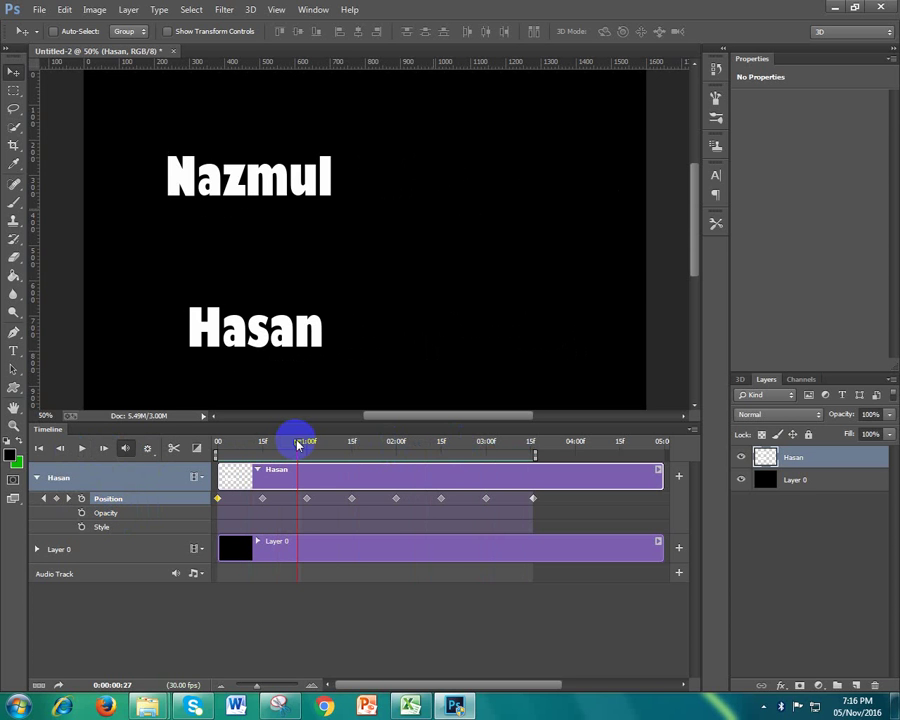
{"action": "left_click_drag", "start_coordinate": [297, 442], "coordinate": [283, 442]}
Keyframe the Hasan layer's opacity at 21% at 00:22 and 83% near 01:08
{"action": "left_click", "coordinate": [81, 513]}
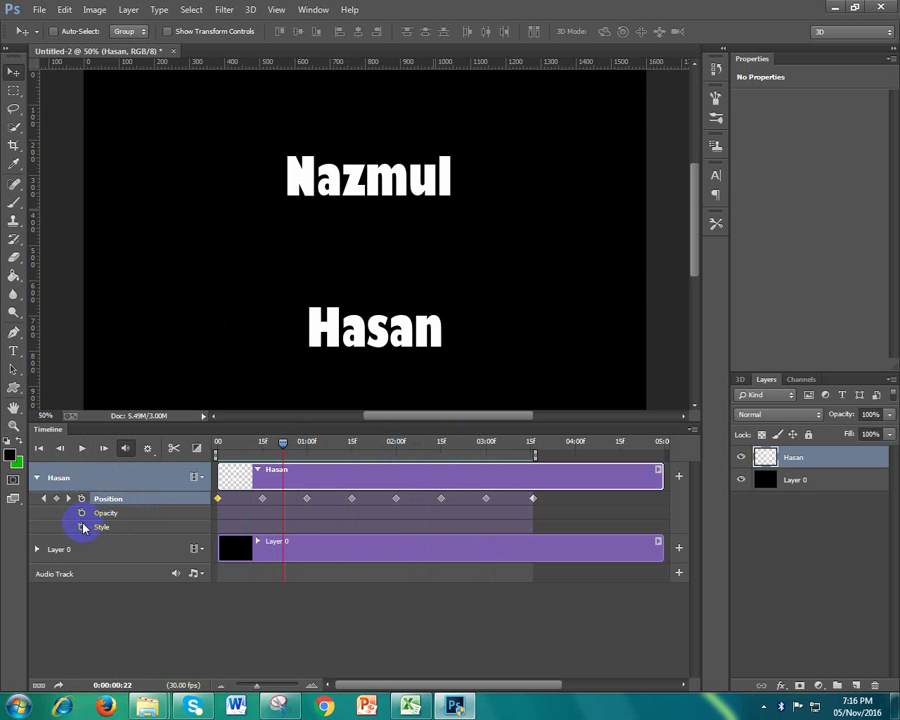
{"action": "left_click", "coordinate": [888, 415]}
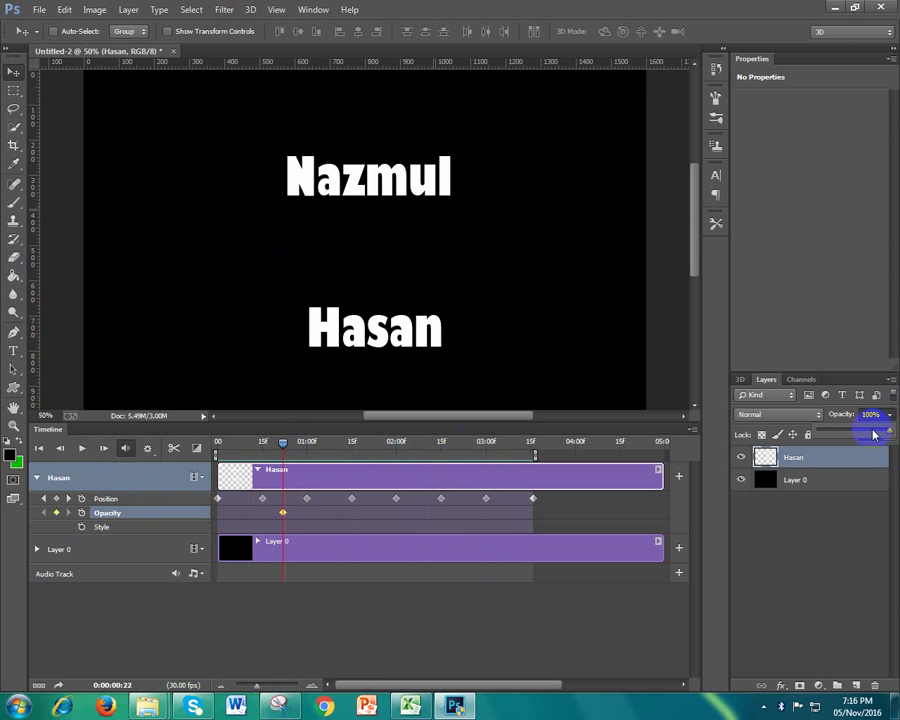
{"action": "left_click_drag", "start_coordinate": [886, 428], "coordinate": [832, 430]}
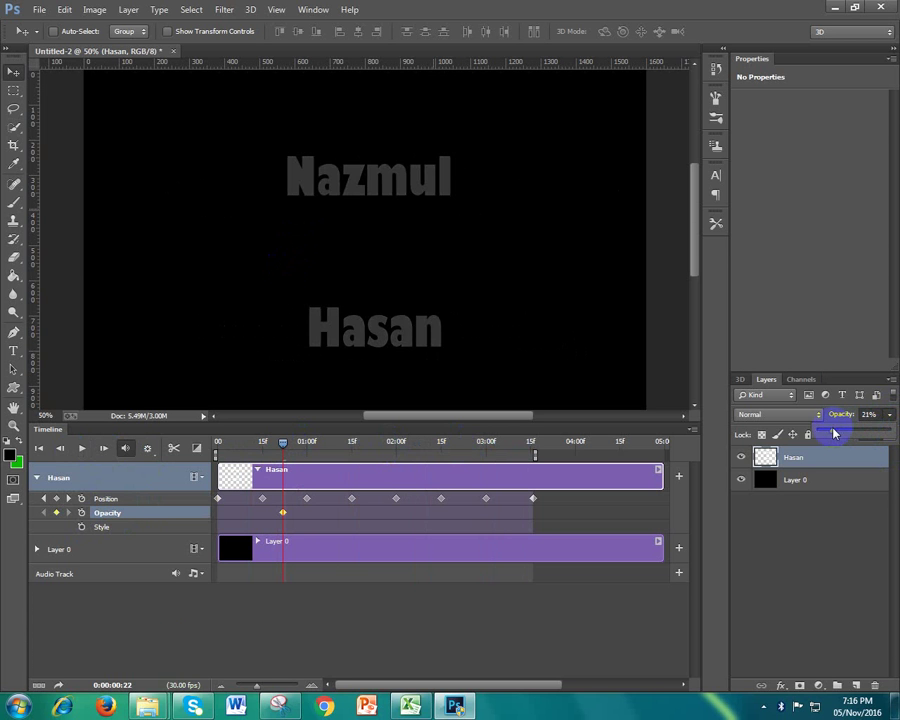
{"action": "left_click", "coordinate": [172, 650]}
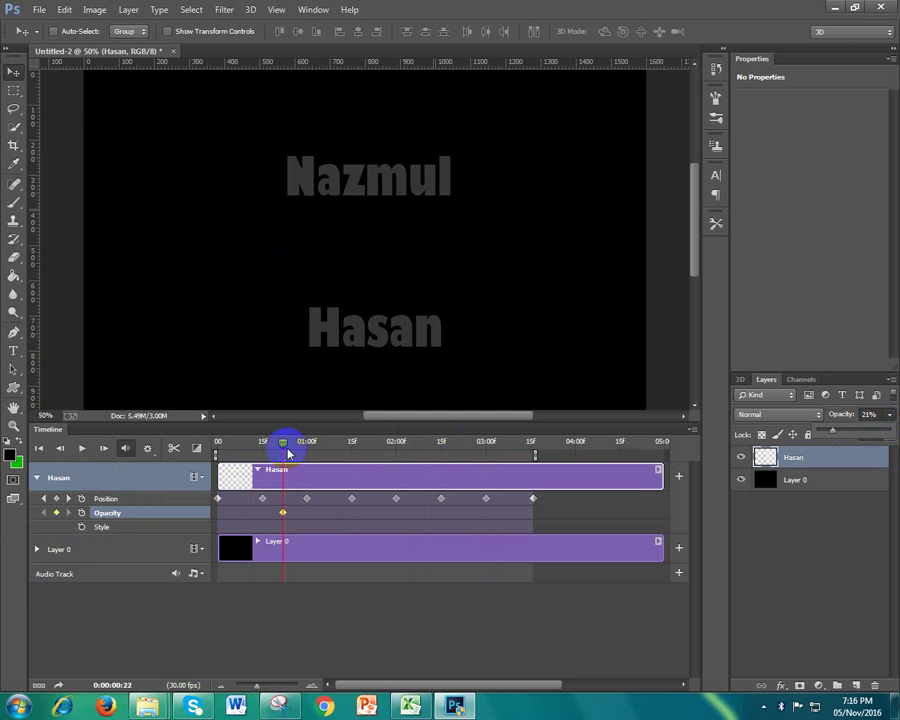
{"action": "left_click_drag", "start_coordinate": [284, 443], "coordinate": [331, 443]}
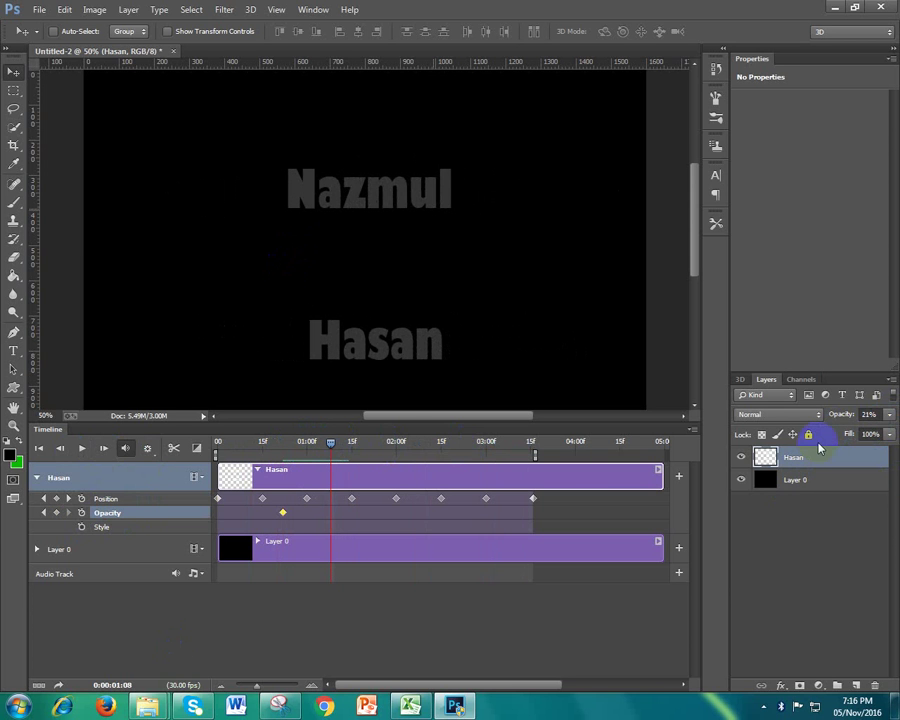
{"action": "left_click", "coordinate": [884, 412]}
{"action": "left_click_drag", "start_coordinate": [838, 428], "coordinate": [878, 426]}
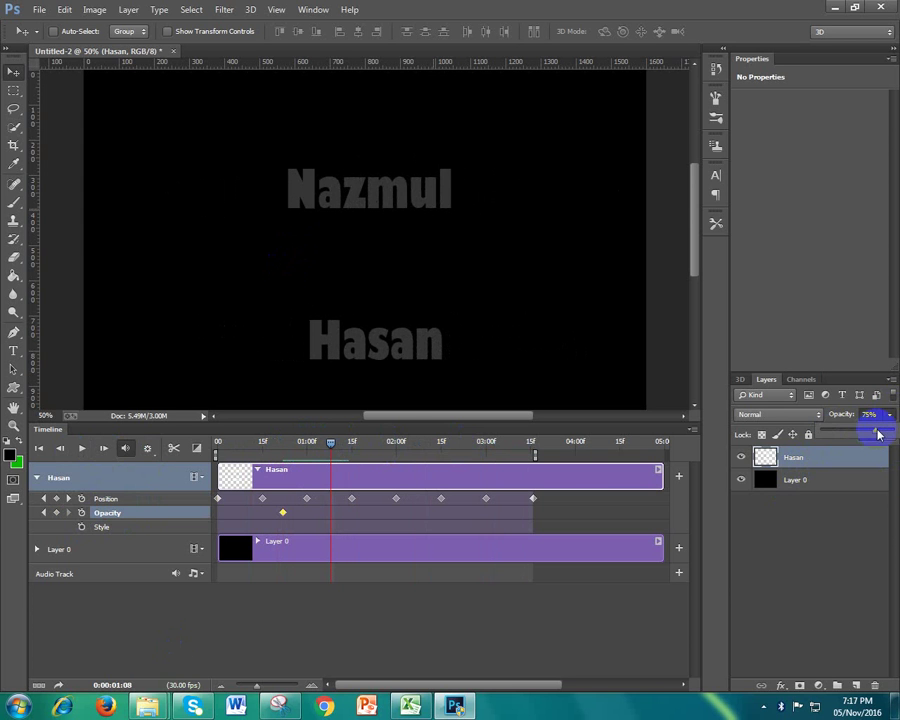
{"action": "left_click", "coordinate": [405, 443]}
Add opacity keyframes dipping to 30% near 01:23 and returning to 100% at 02:08
{"action": "left_click_drag", "start_coordinate": [396, 444], "coordinate": [378, 442]}
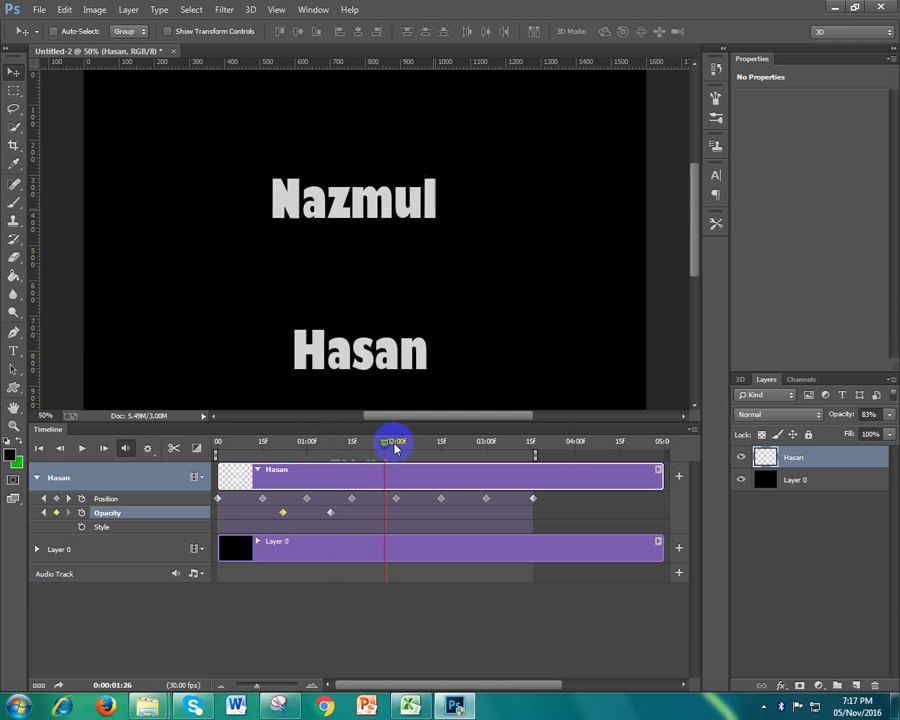
{"action": "left_click", "coordinate": [822, 450]}
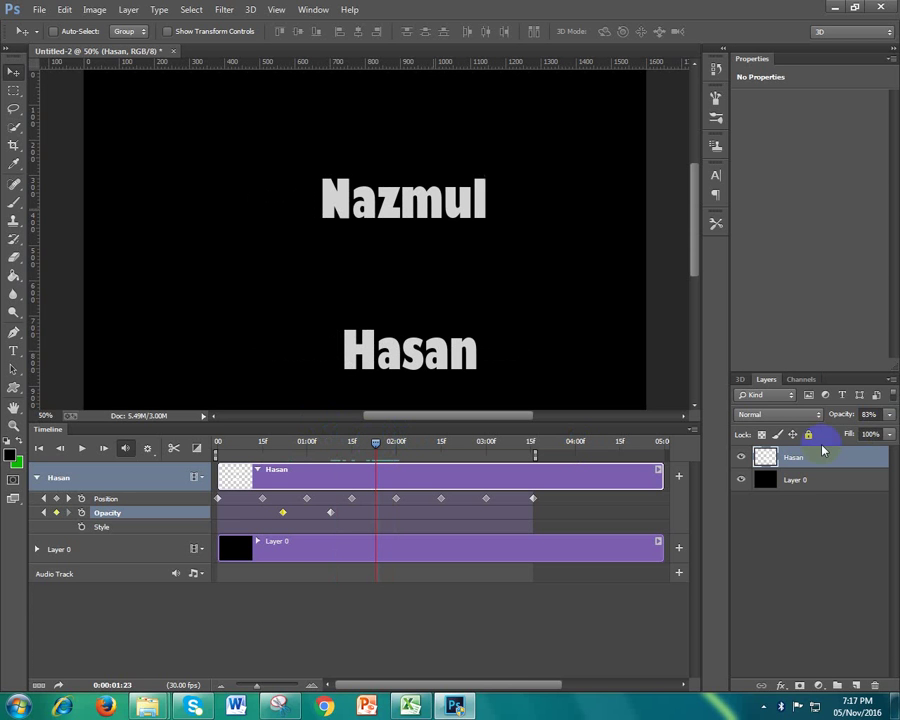
{"action": "left_click", "coordinate": [889, 414]}
{"action": "left_click_drag", "start_coordinate": [880, 428], "coordinate": [843, 430]}
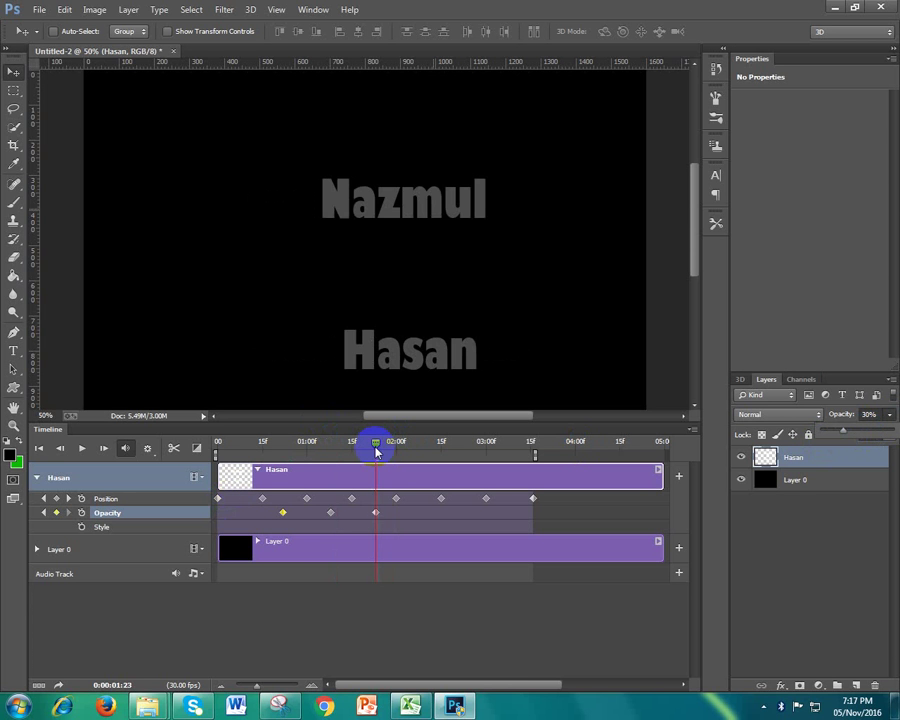
{"action": "left_click_drag", "start_coordinate": [376, 449], "coordinate": [421, 446]}
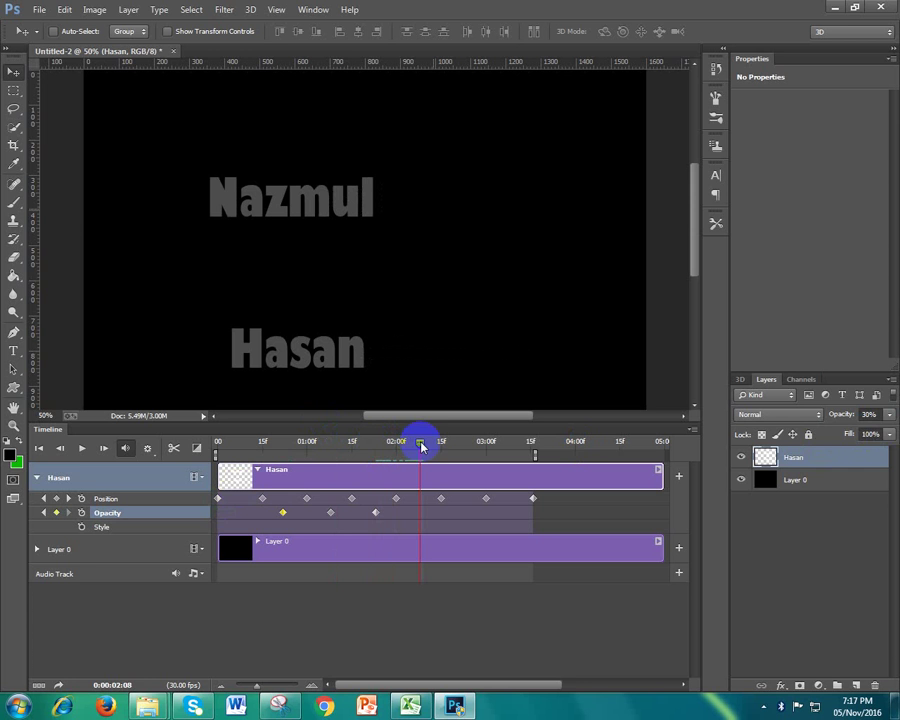
{"action": "left_click", "coordinate": [889, 414]}
{"action": "left_click_drag", "start_coordinate": [864, 427], "coordinate": [890, 428]}
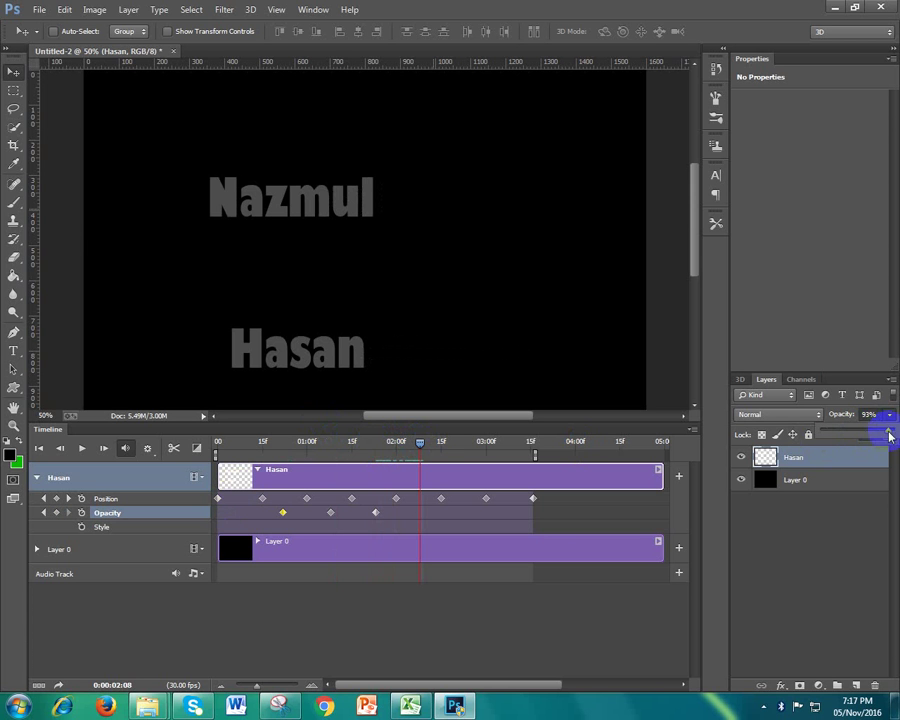
{"action": "left_click", "coordinate": [83, 448]}
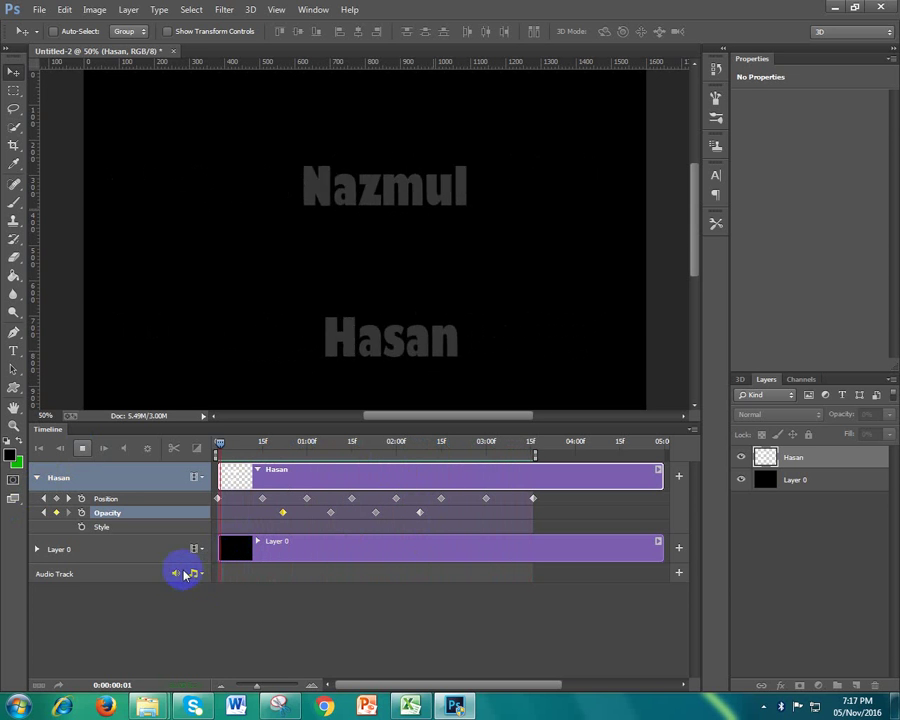
{"action": "left_click", "coordinate": [83, 449]}
{"action": "left_click", "coordinate": [83, 450]}
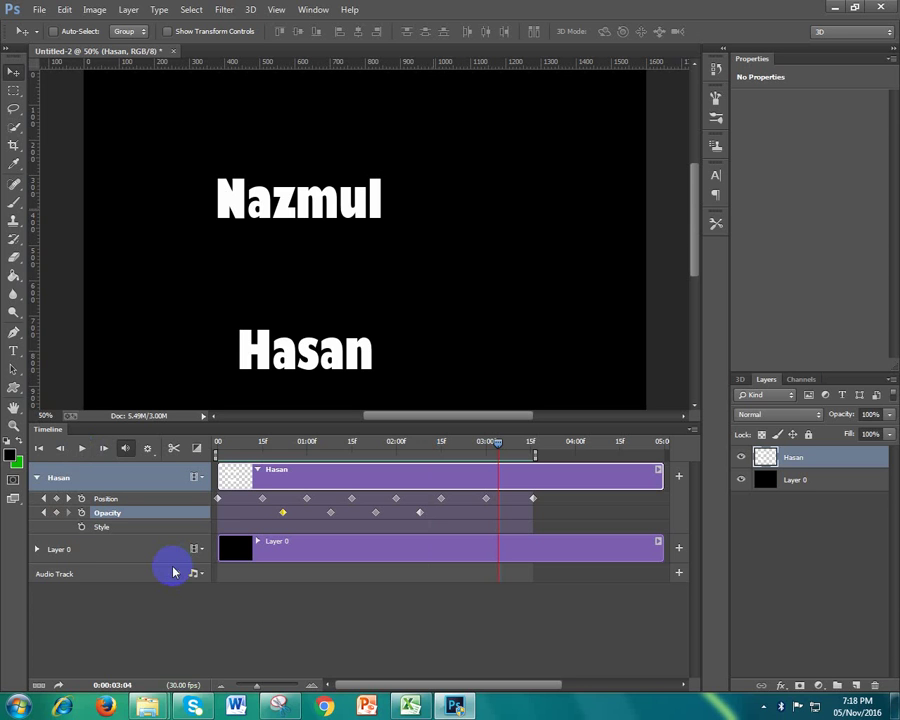
{"action": "left_click", "coordinate": [277, 258]}
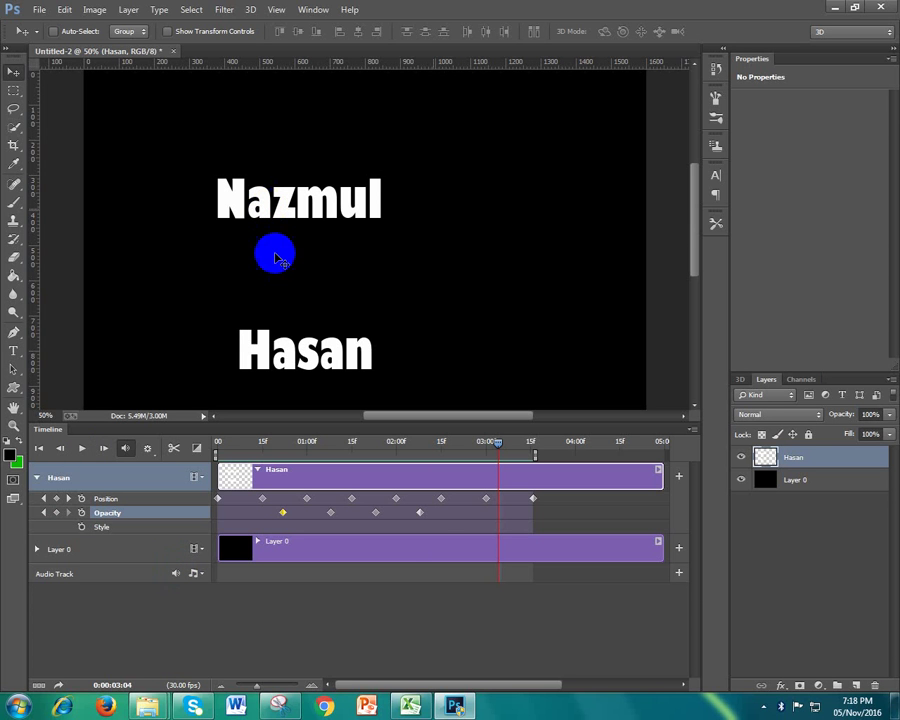